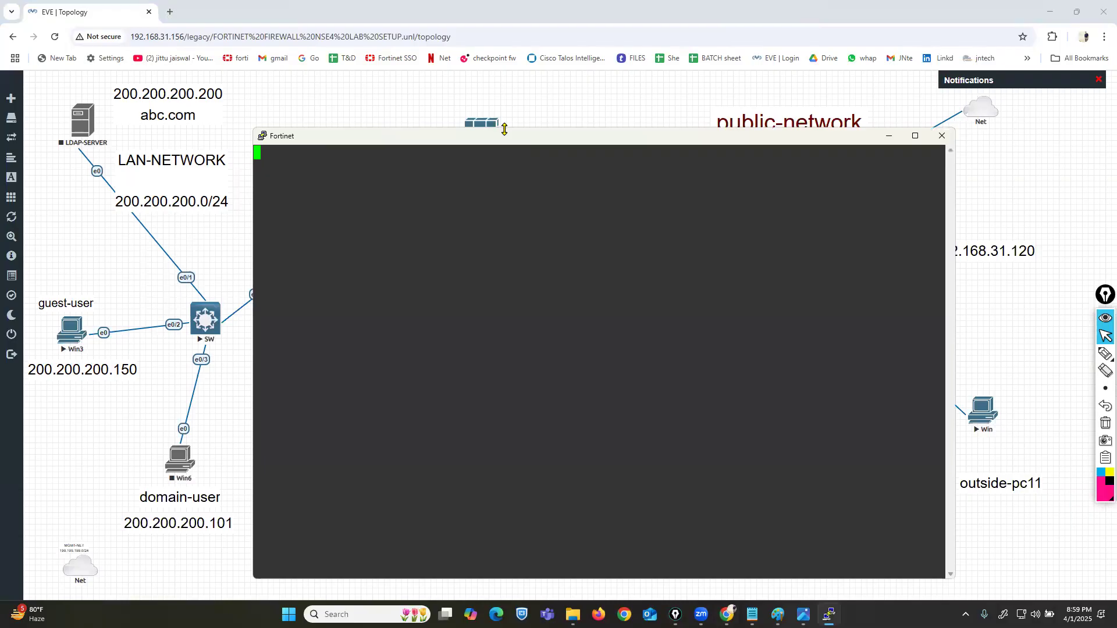
Step: Log in to the FortiGate console as admin and set a new admin password
key(Return)
text(admin)
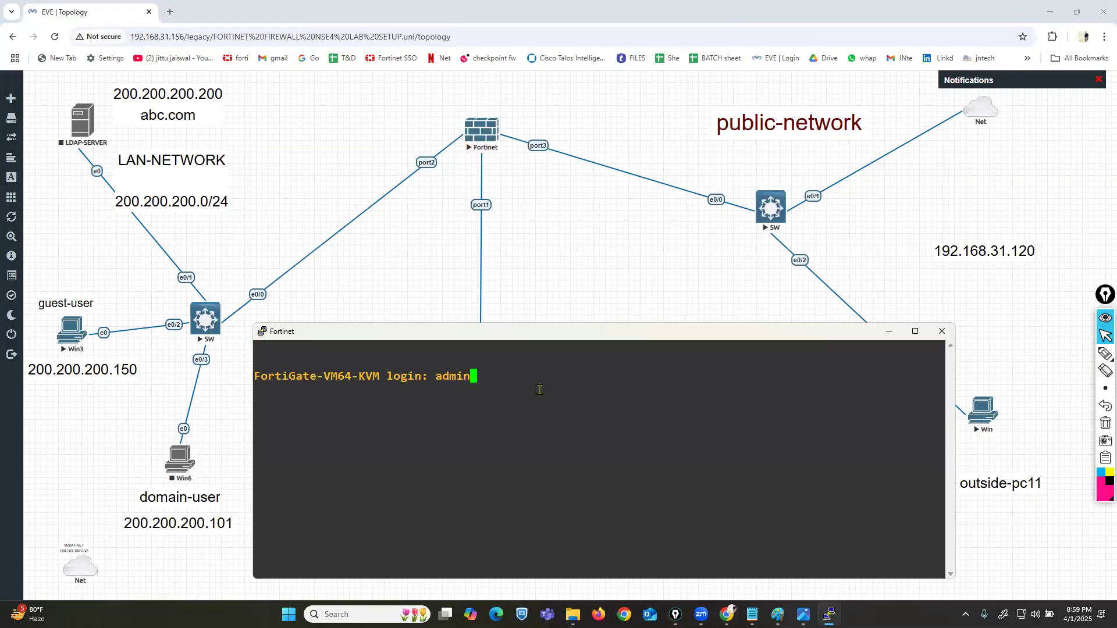
key(Return)
key(Return)
key(Return)
key(Return)
text(config system interface)
key(Return)
text(edit port1)
key(Return)
text(se)
key(BackSpace)
text(t mode static)
Step: Make port1 static at 199.199.199.1/24 allowing http, https, ping and ssh
key(Return)
text(set )
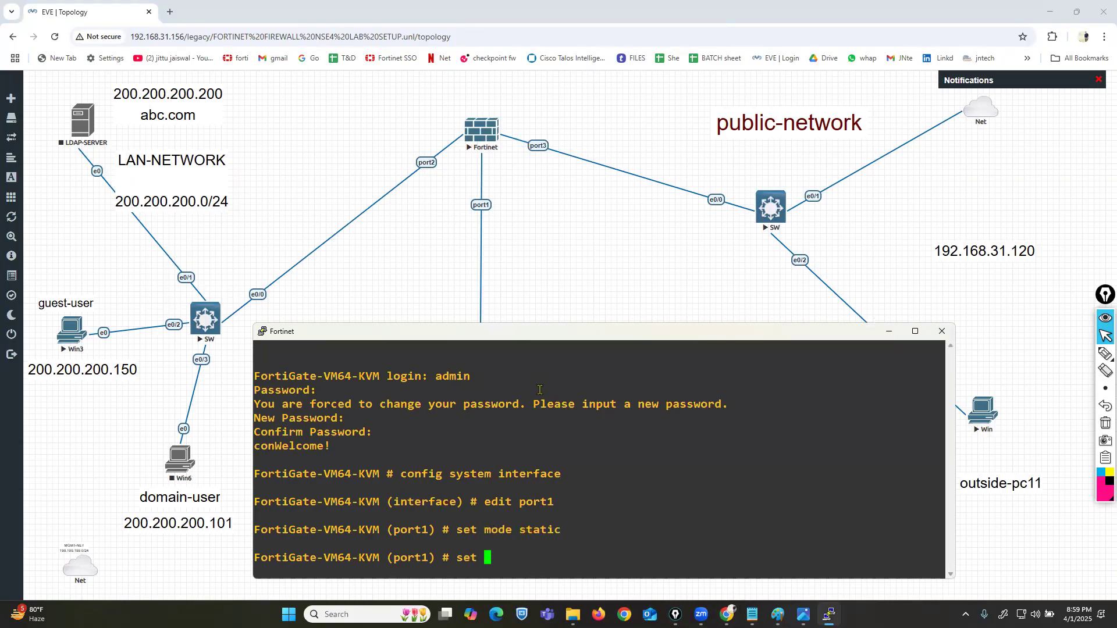
text(ip 199.199.199.1/24)
key(Return)
text(set allowaccess)
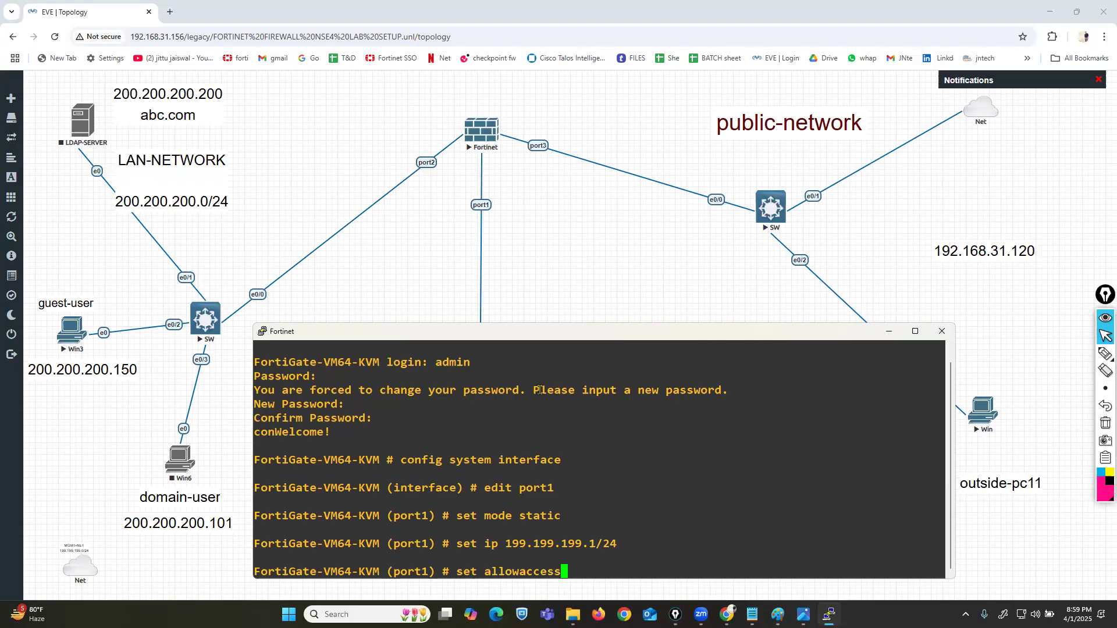
text( http https ping ssh)
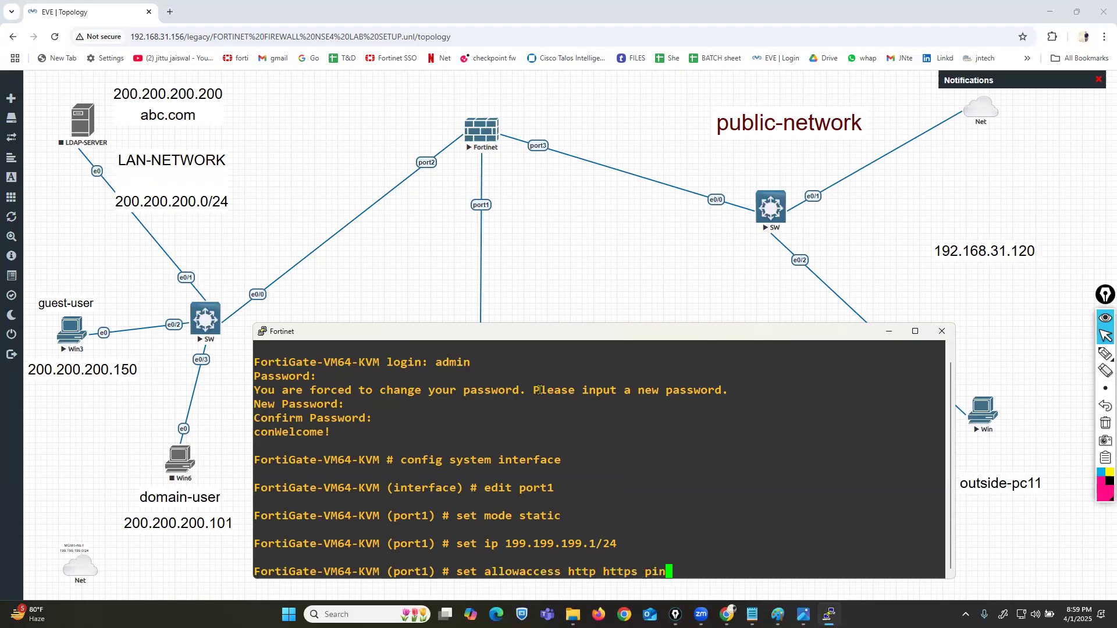
key(Return)
text(end)
key(Return)
key(Return)
key(Return)
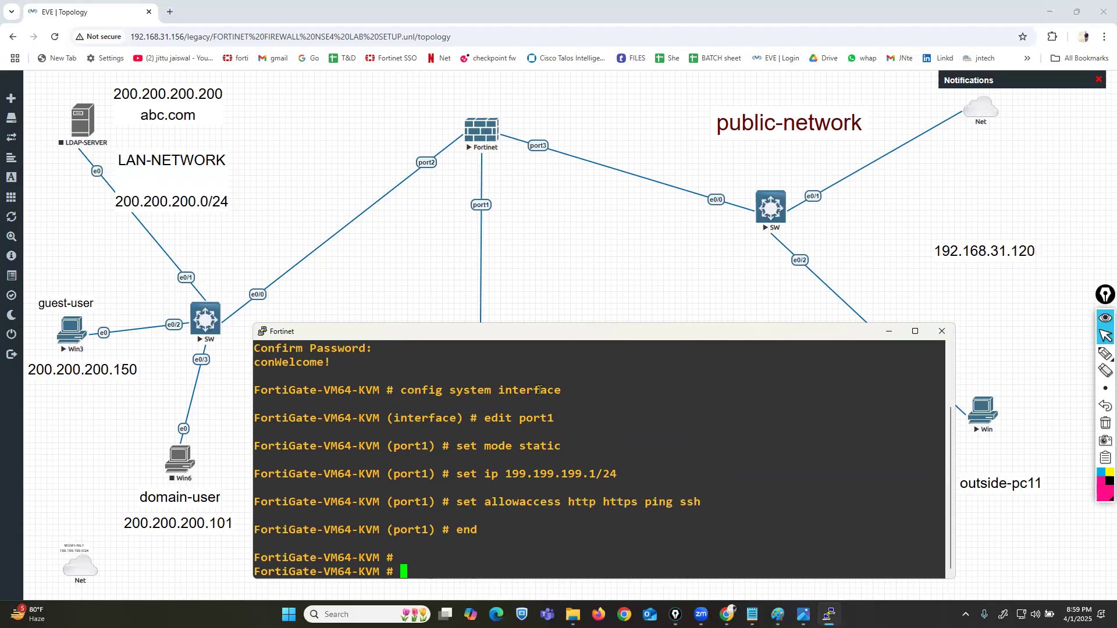
click(534, 314)
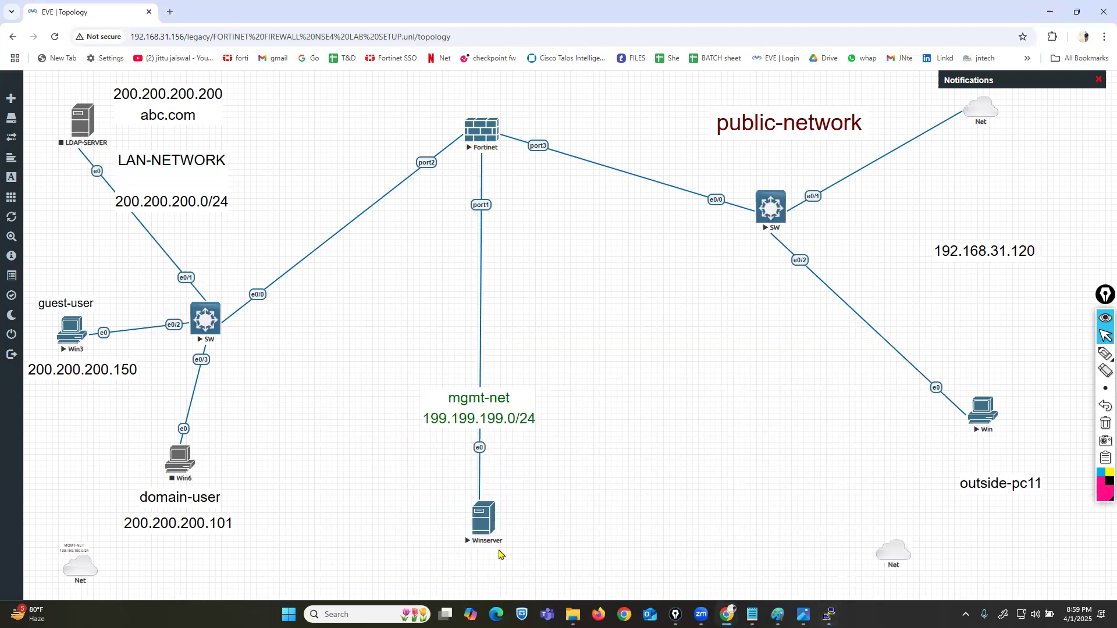
Step: Open the Winserver console and sign in as Administrator
click(485, 527)
click(575, 128)
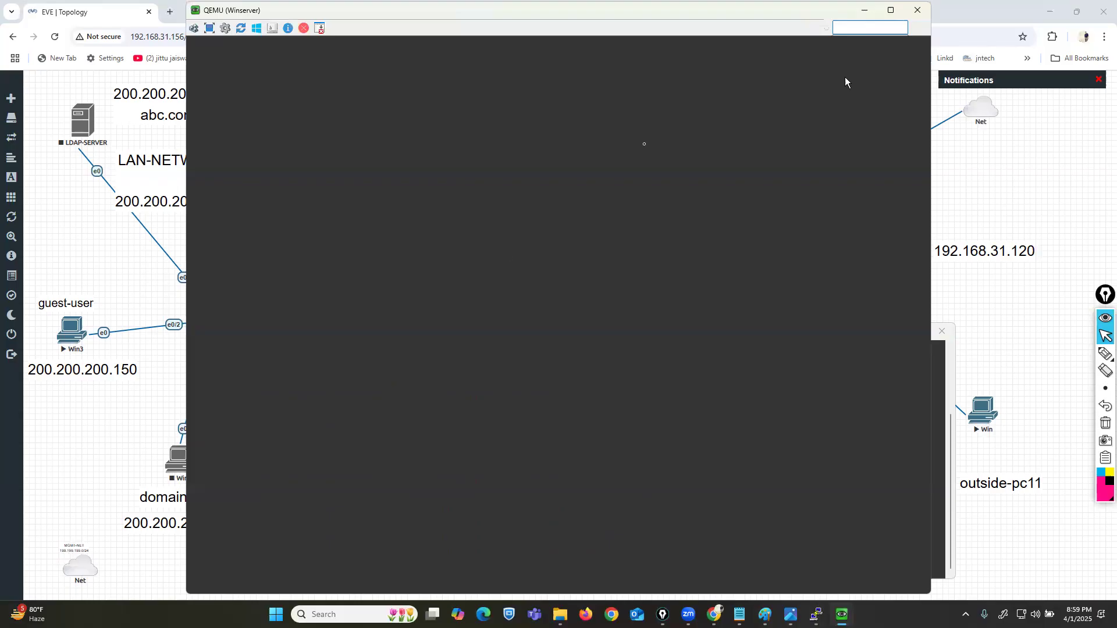
key(Caps_Lock)
text(•)
key(Caps_Lock)
text(••••)
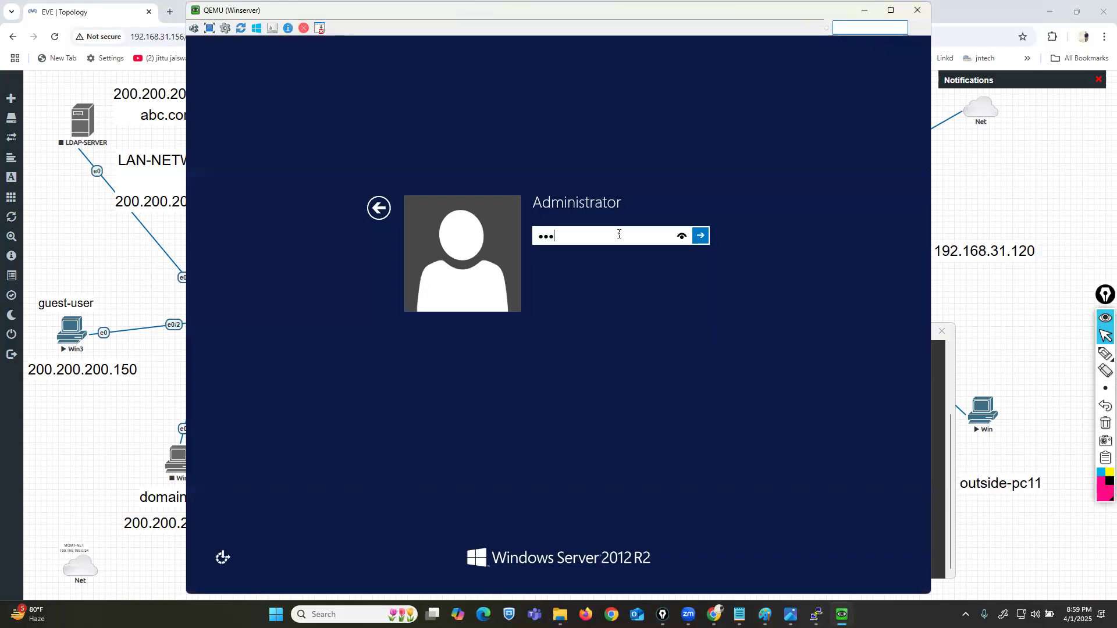
text(••)
key(Return)
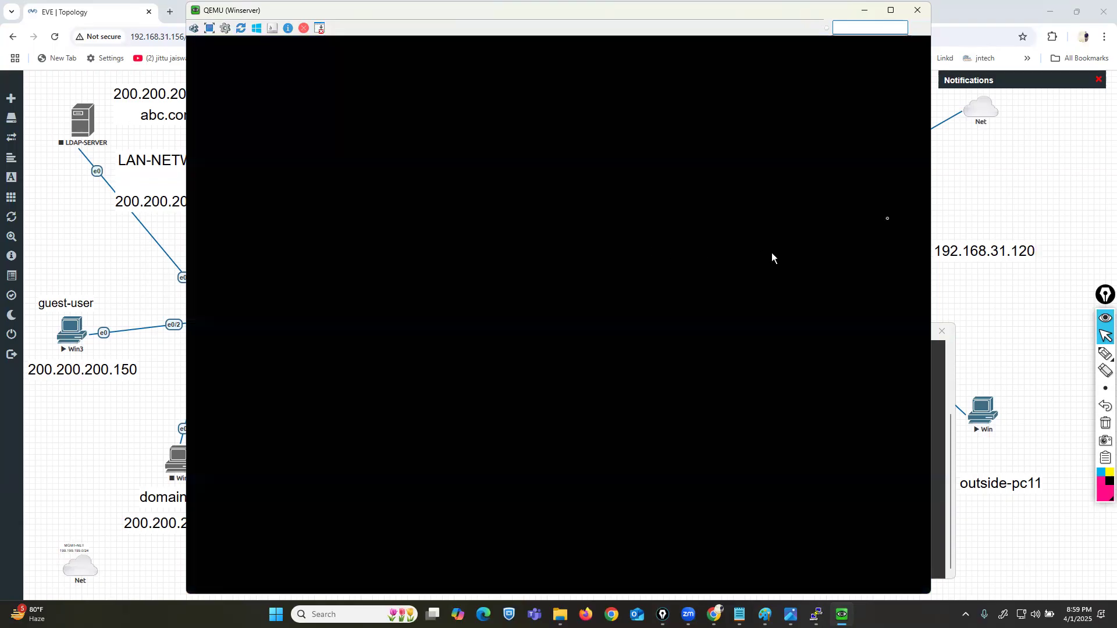
Step: Dismiss the Shutdown Event Tracker with the comment 'asd'
click(932, 209)
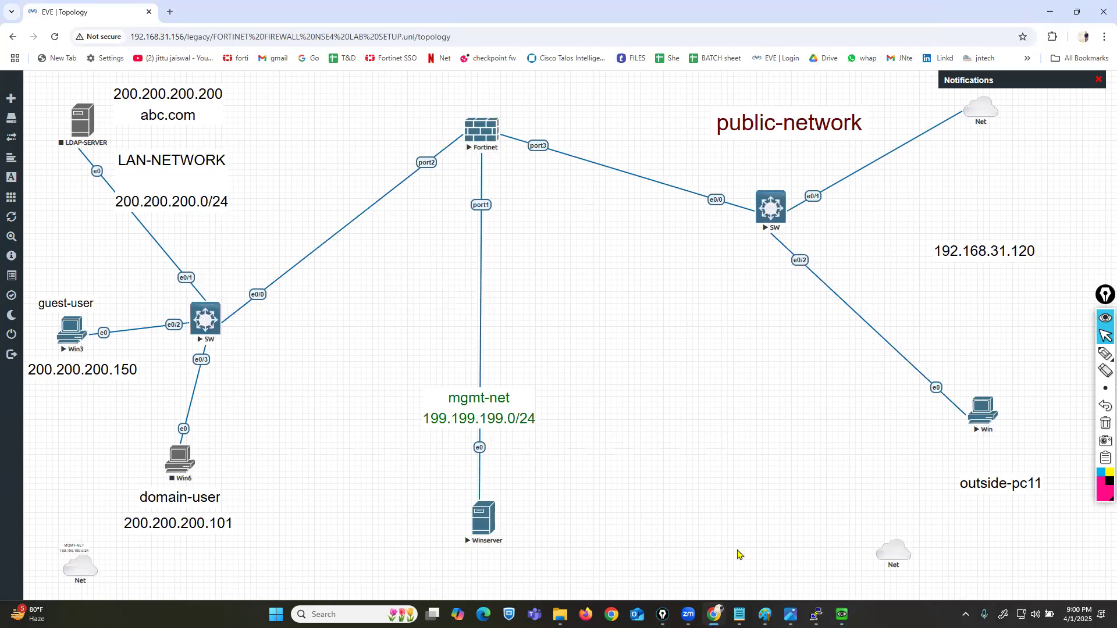
click(841, 615)
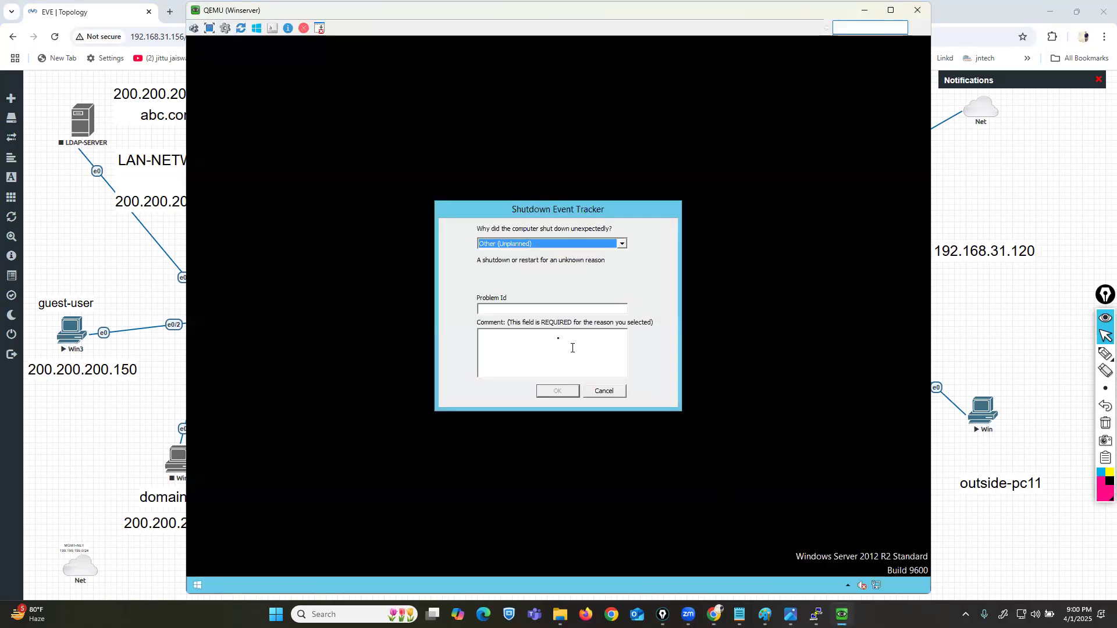
click(537, 338)
text(asd)
click(557, 391)
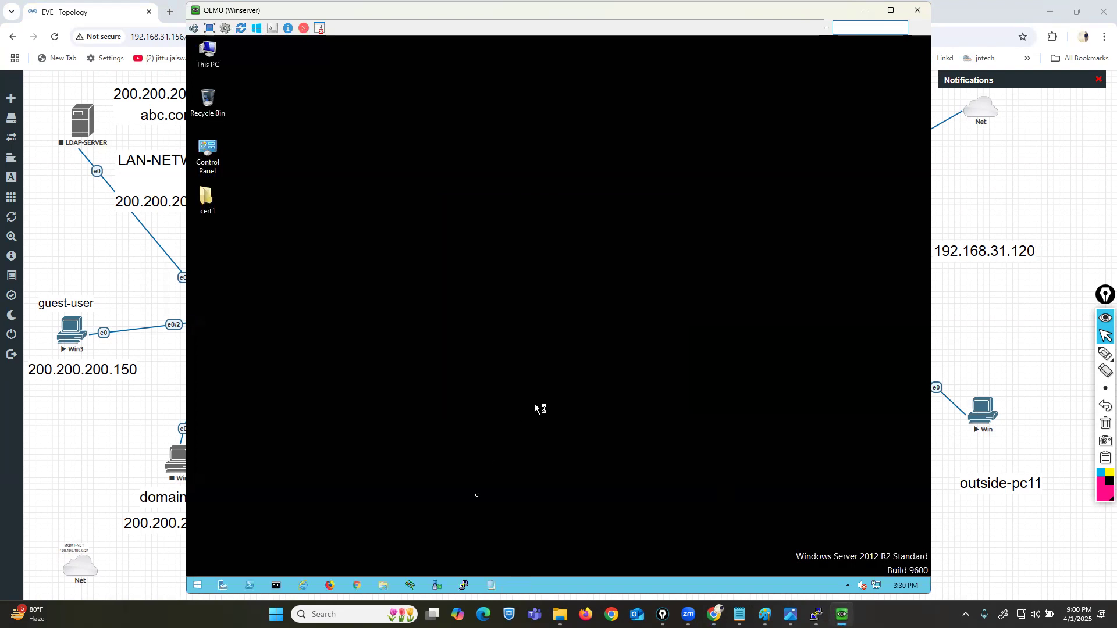
Step: Launch Chrome on the server and dismiss the Restore pages prompt
click(358, 586)
click(912, 42)
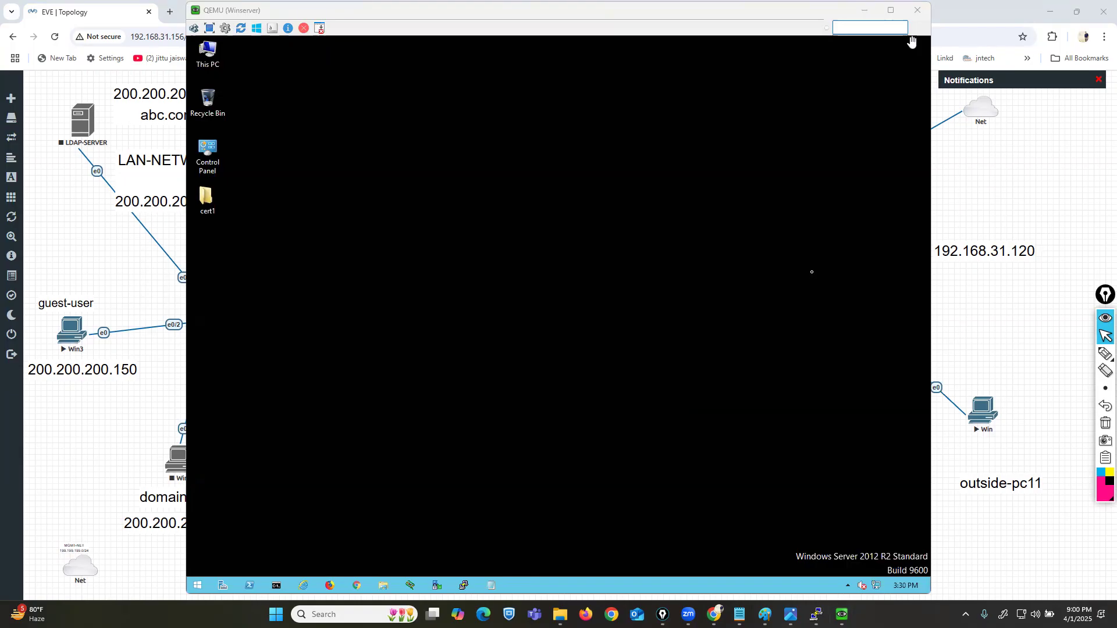
click(531, 308)
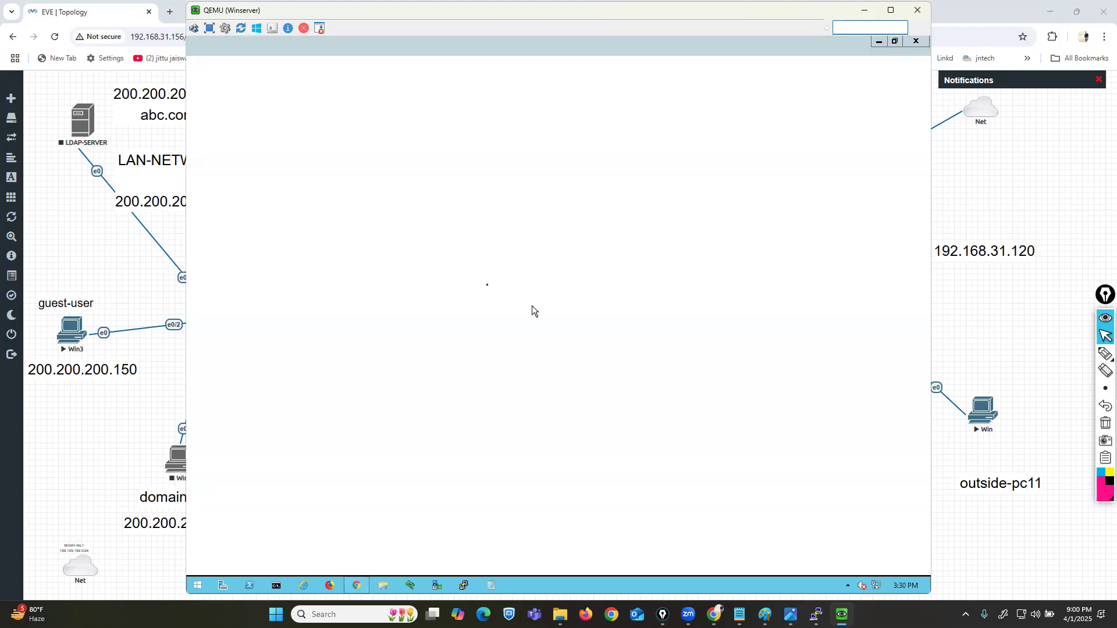
click(504, 152)
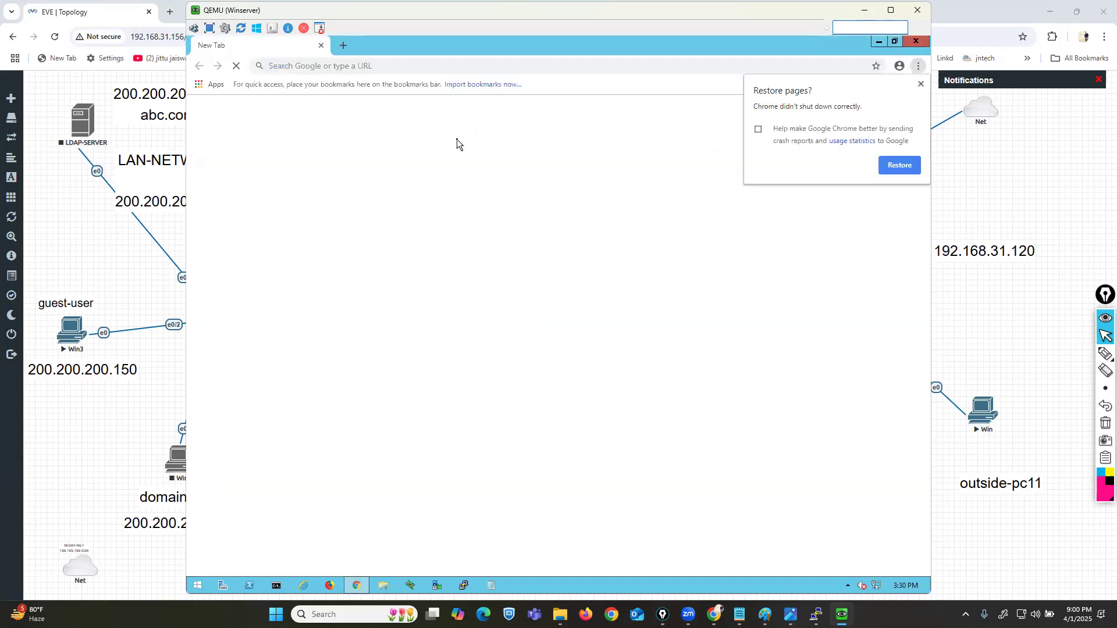
click(920, 84)
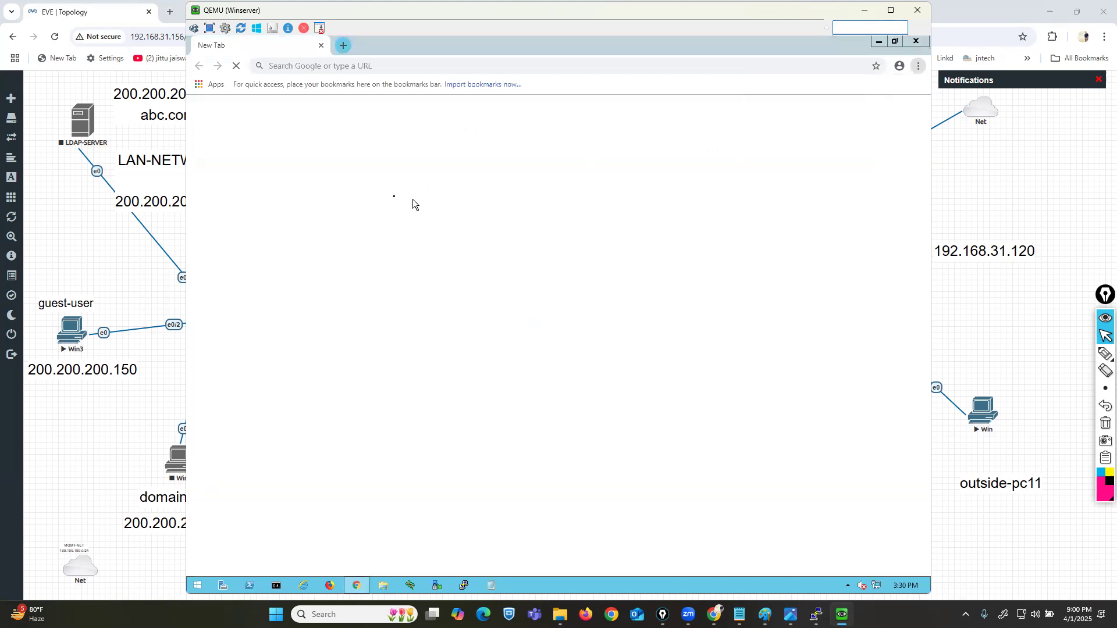
Step: Browse Chrome to 199.199.199.1 and open a Command Prompt from the taskbar
click(324, 67)
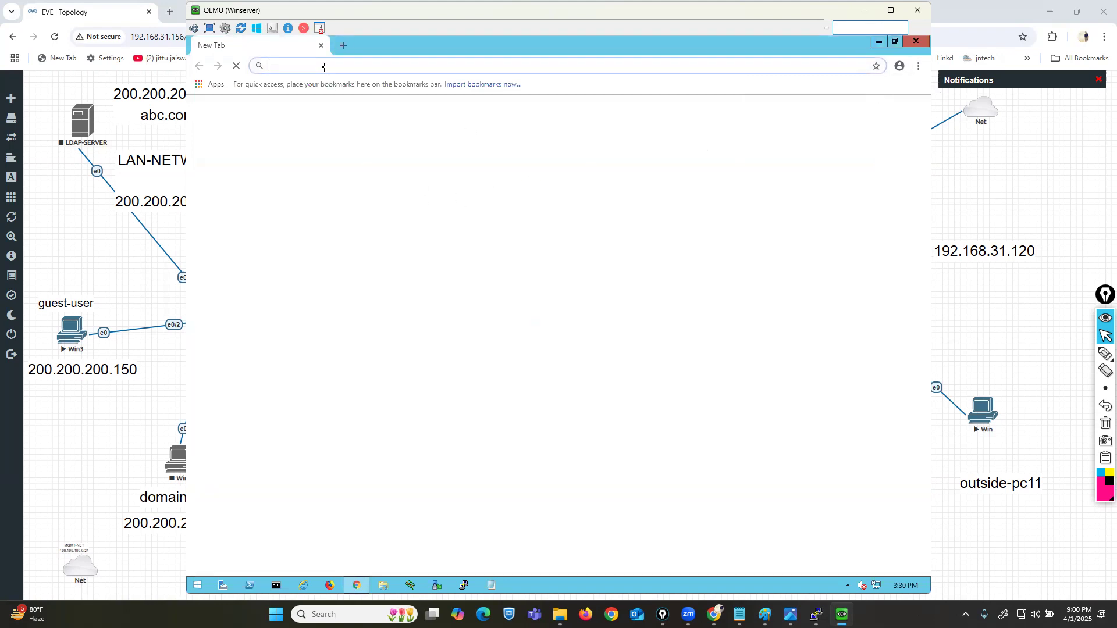
text(1)
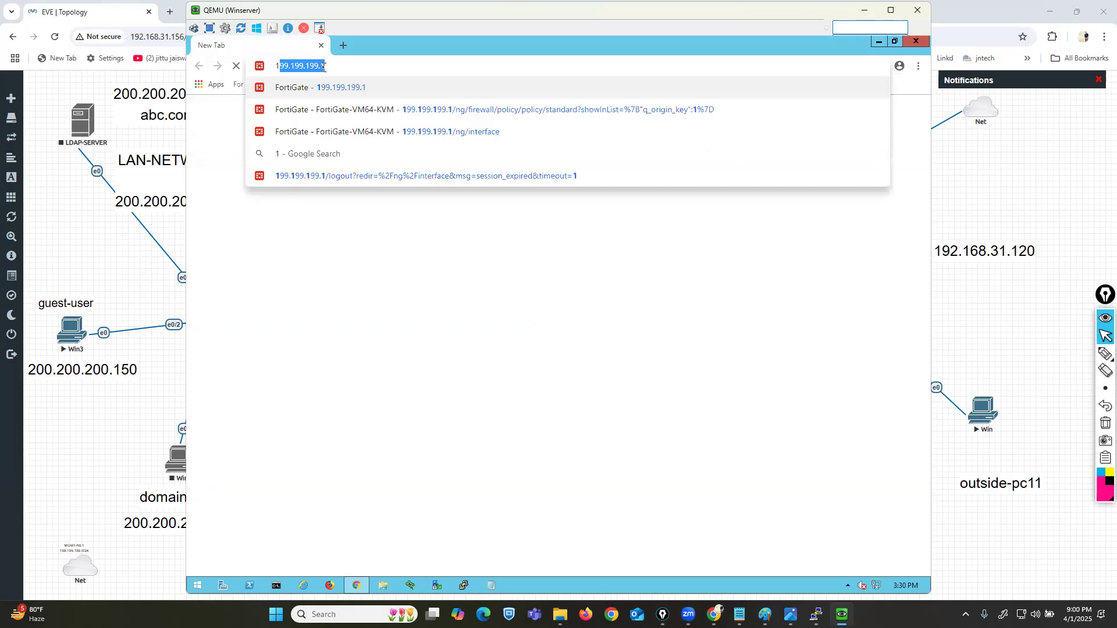
key(Return)
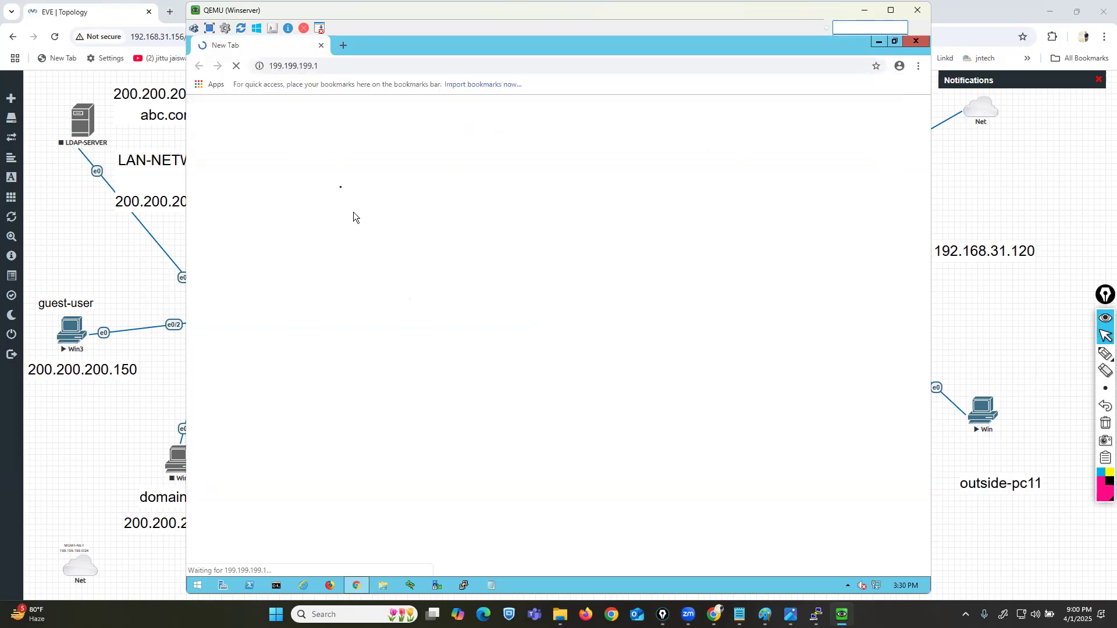
click(276, 585)
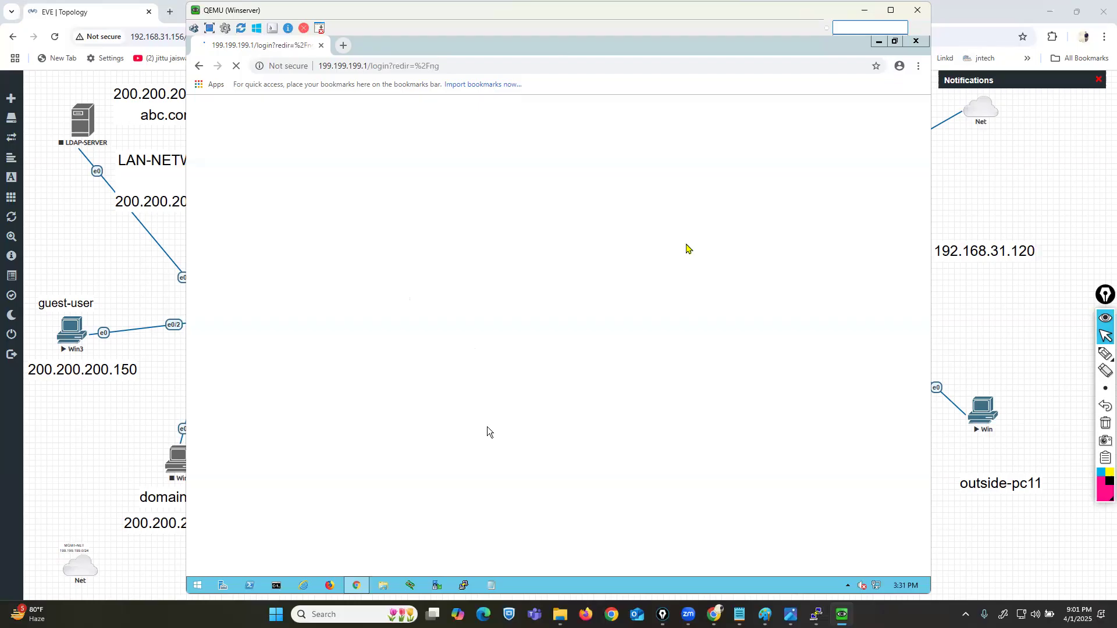
Step: Run ipconfig to confirm the server is 199.199.199.100/255.255.255.0, then minimize Command Prompt
text(ipconfig)
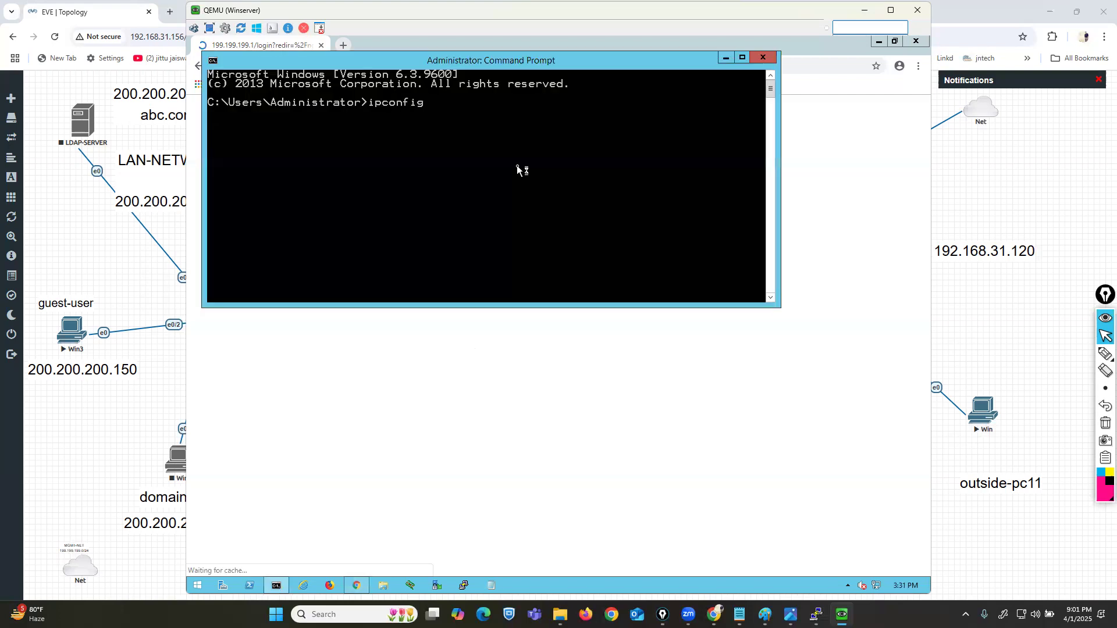
key(Return)
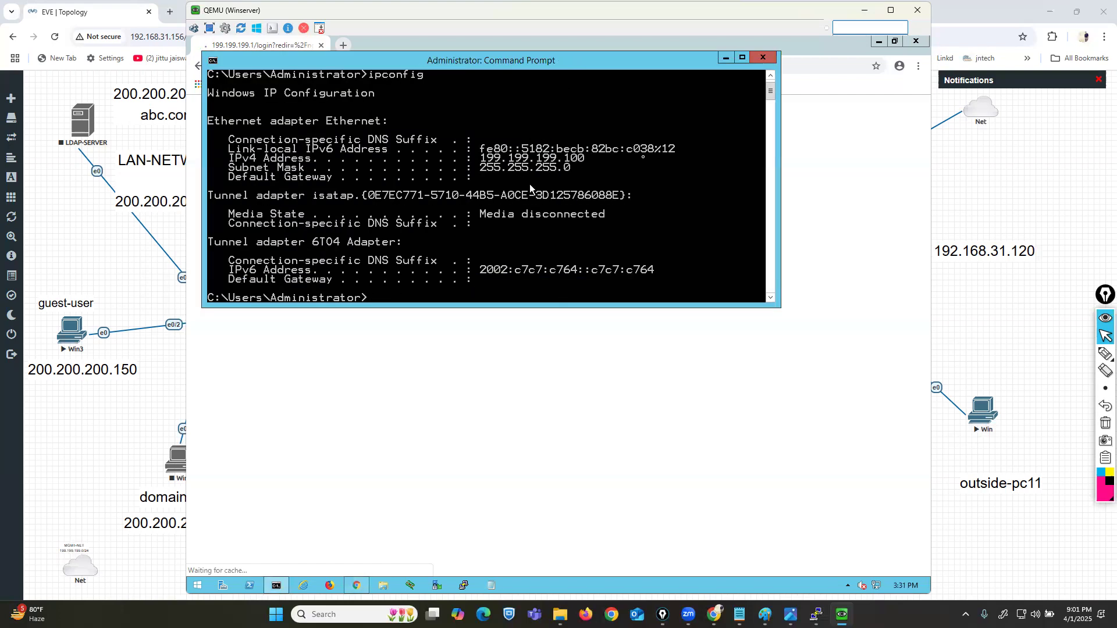
click(722, 57)
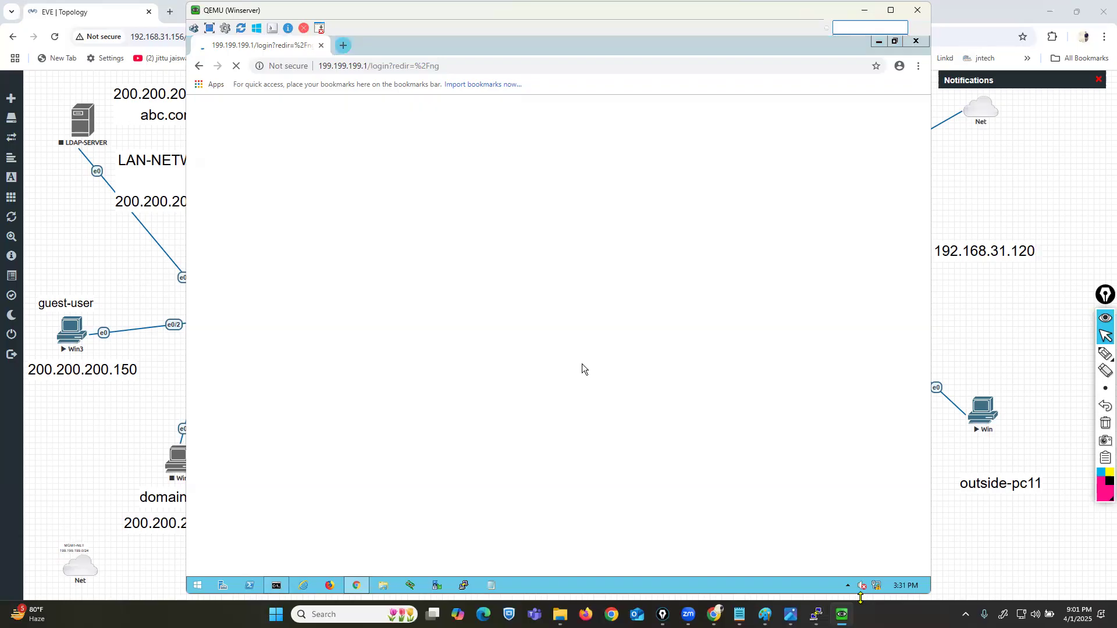
Step: Keep waiting on the unresponsive login page and start editing port3 in the FortiGate CLI
click(816, 615)
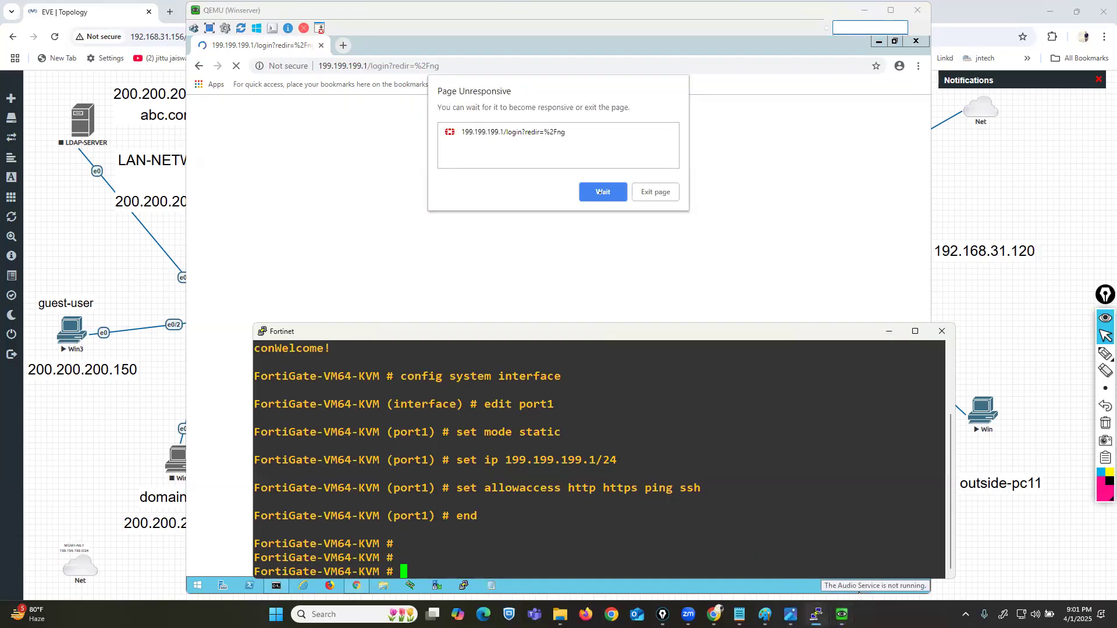
click(600, 192)
click(935, 477)
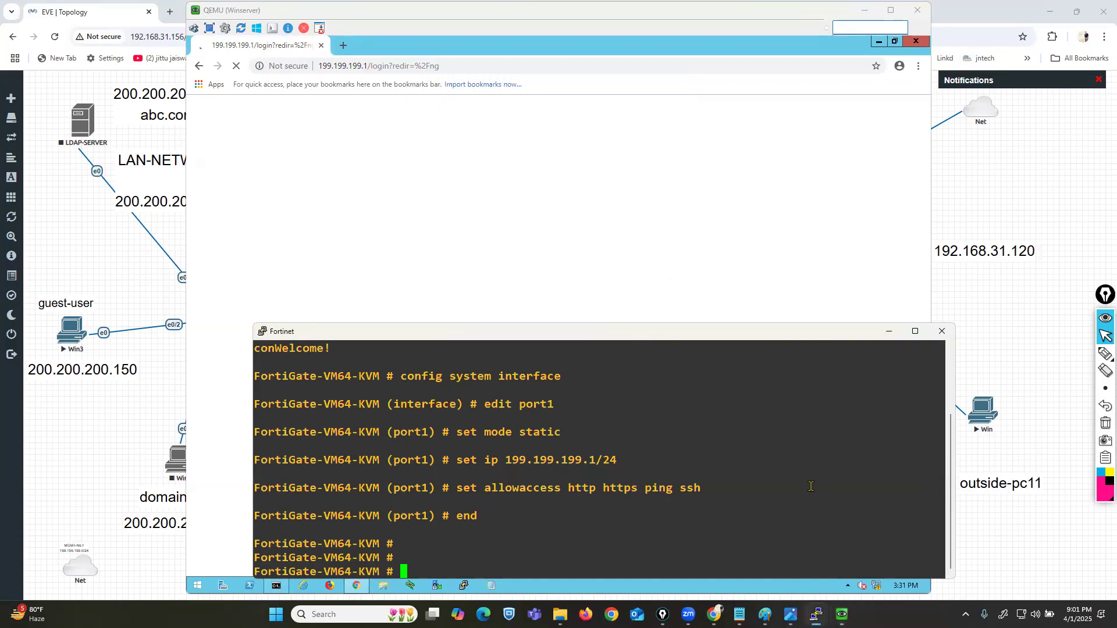
text(config system interface)
key(Return)
text(edit port1)
key(BackSpace)
text(3)
key(Return)
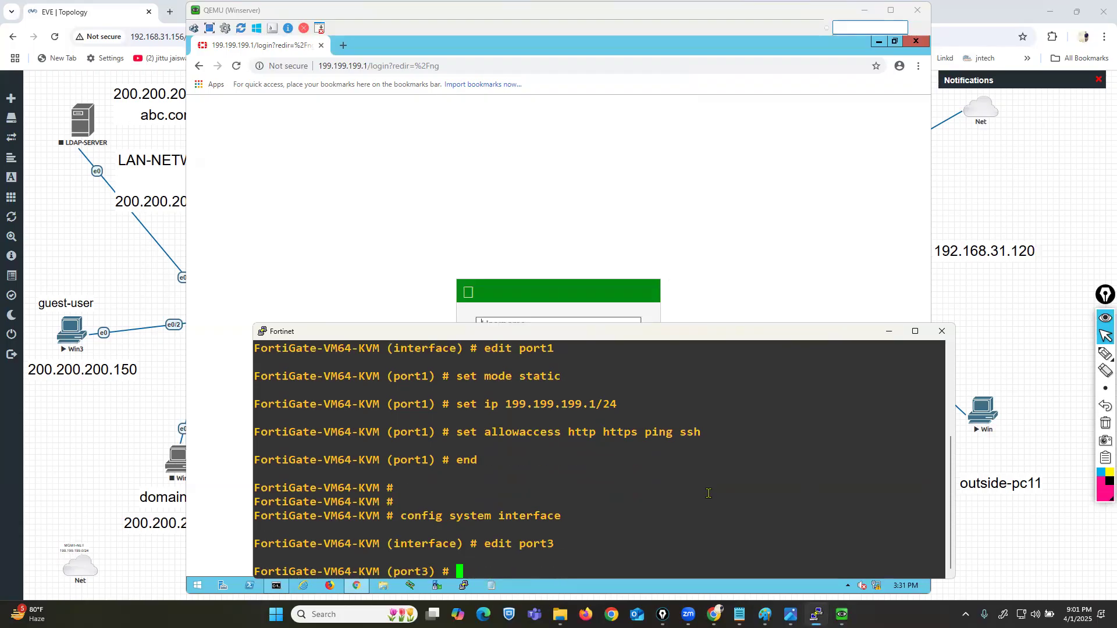
Step: Enter admin as the username on the FortiGate web login form
click(556, 295)
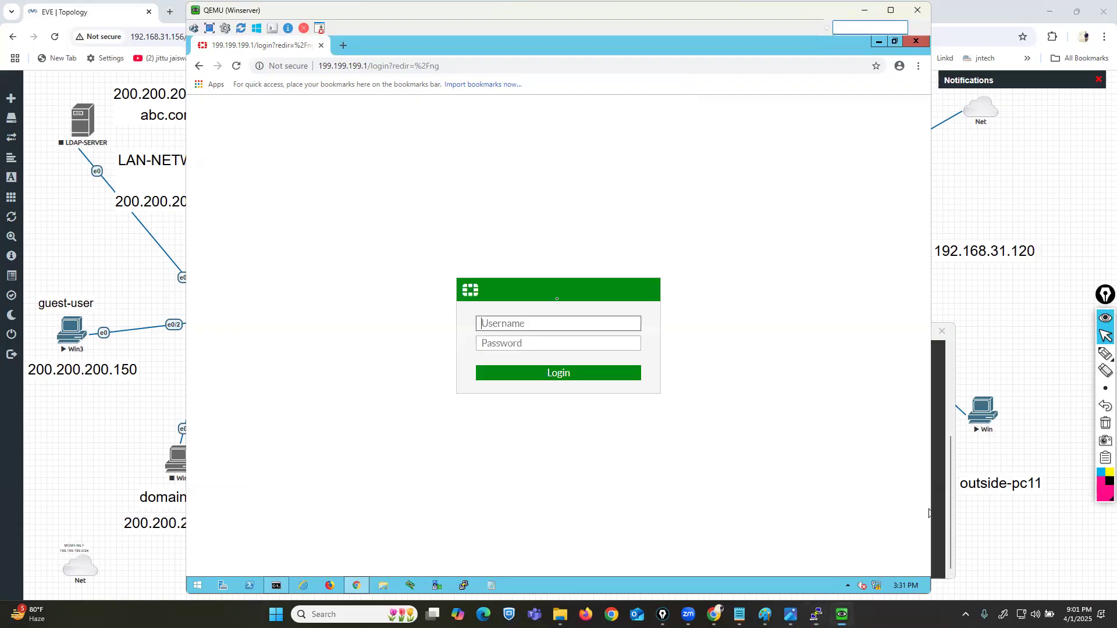
click(521, 324)
text(admin)
key(Tab)
Step: Submit the admin password, minimize the console, and postpone the FortiGate setup steps
text(123)
key(Return)
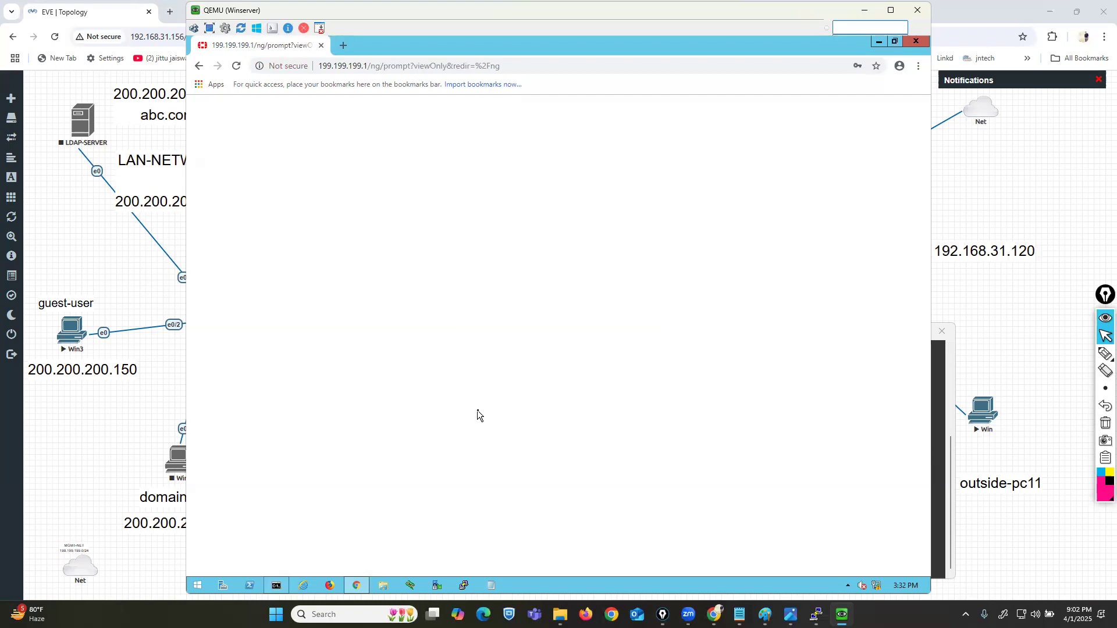
click(944, 358)
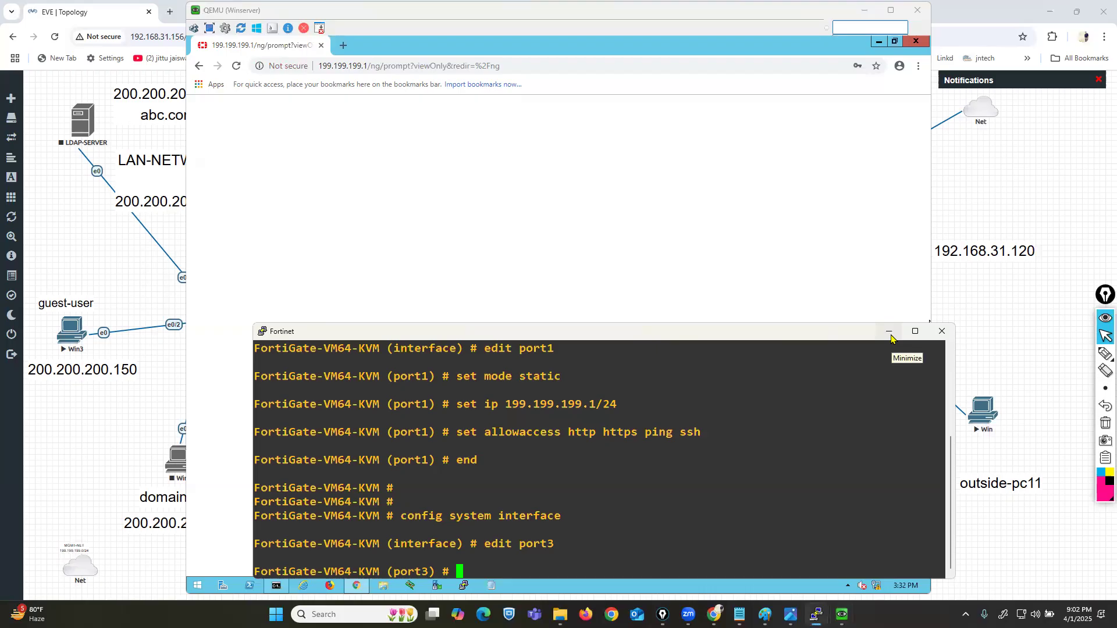
click(889, 332)
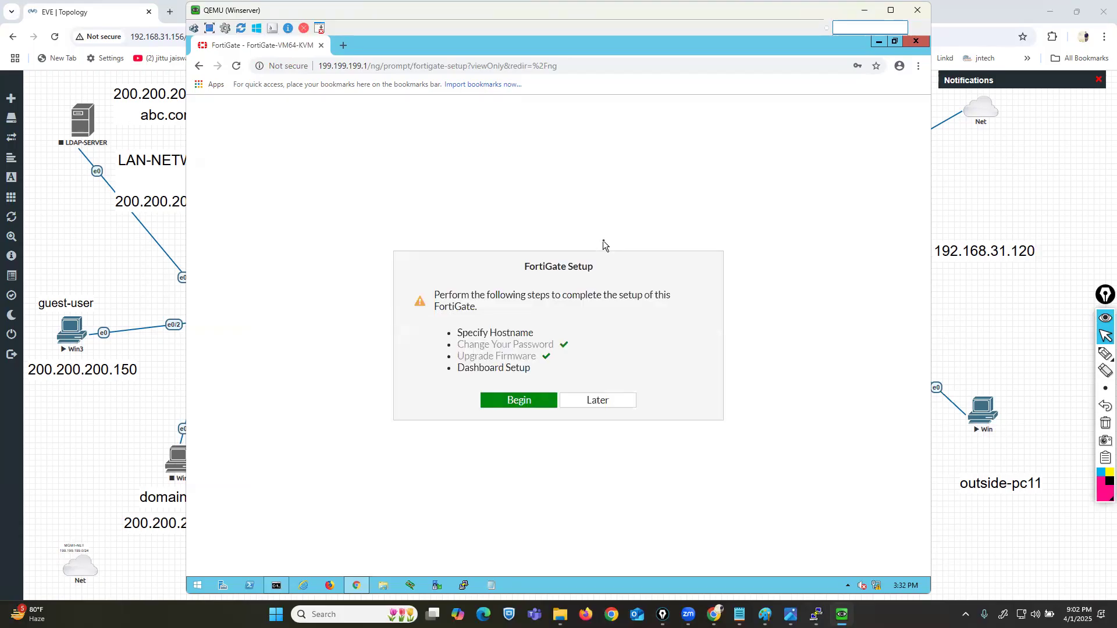
click(593, 401)
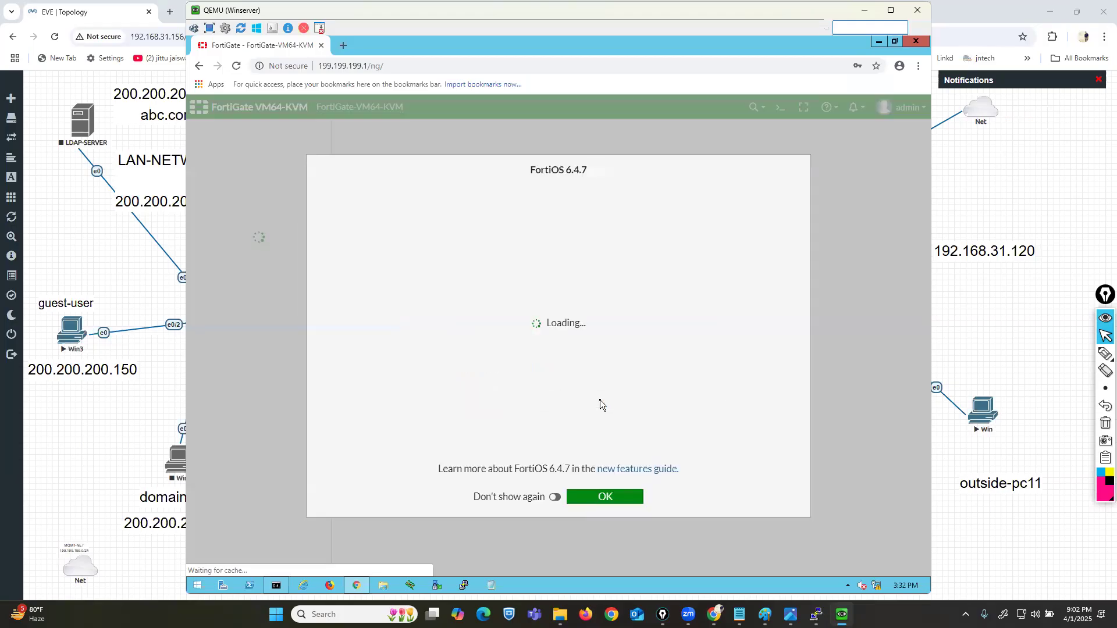
Step: Dismiss the FortiOS 6.4.7 welcome notice and show the Network > Interfaces list
click(613, 497)
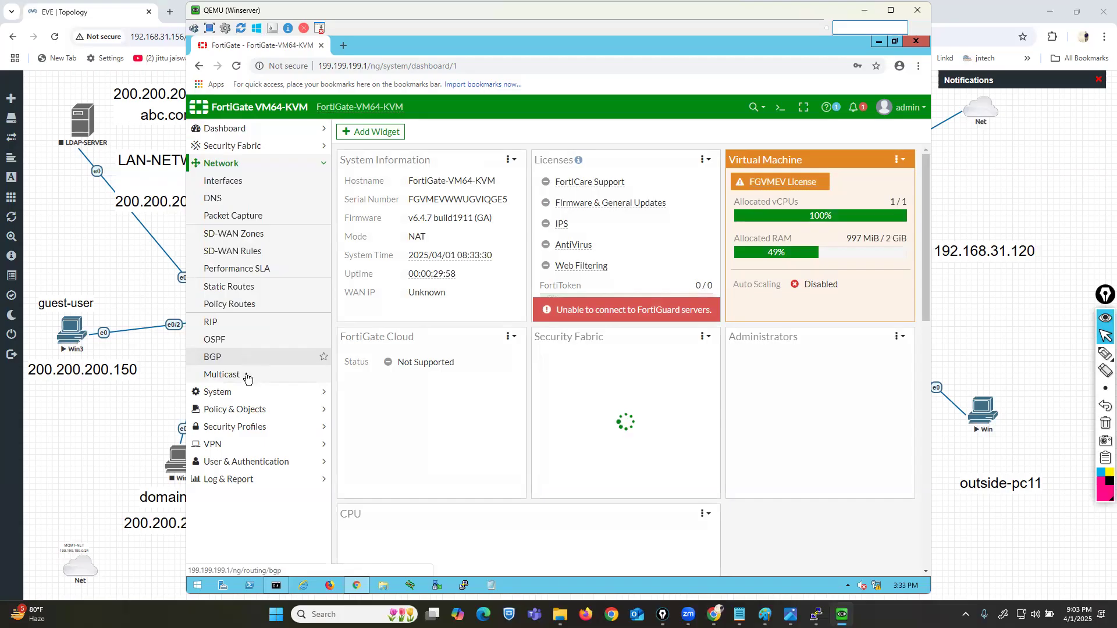
click(231, 184)
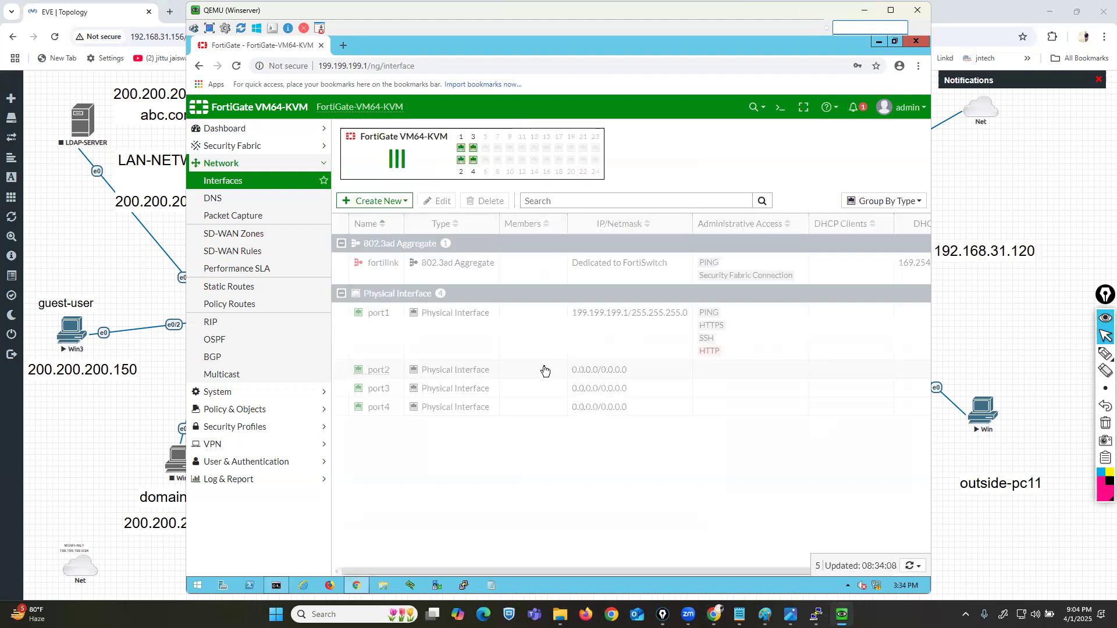
Step: Give port2 alias LAN, address 200.200.200.1/24 and PING access, and save
click(371, 373)
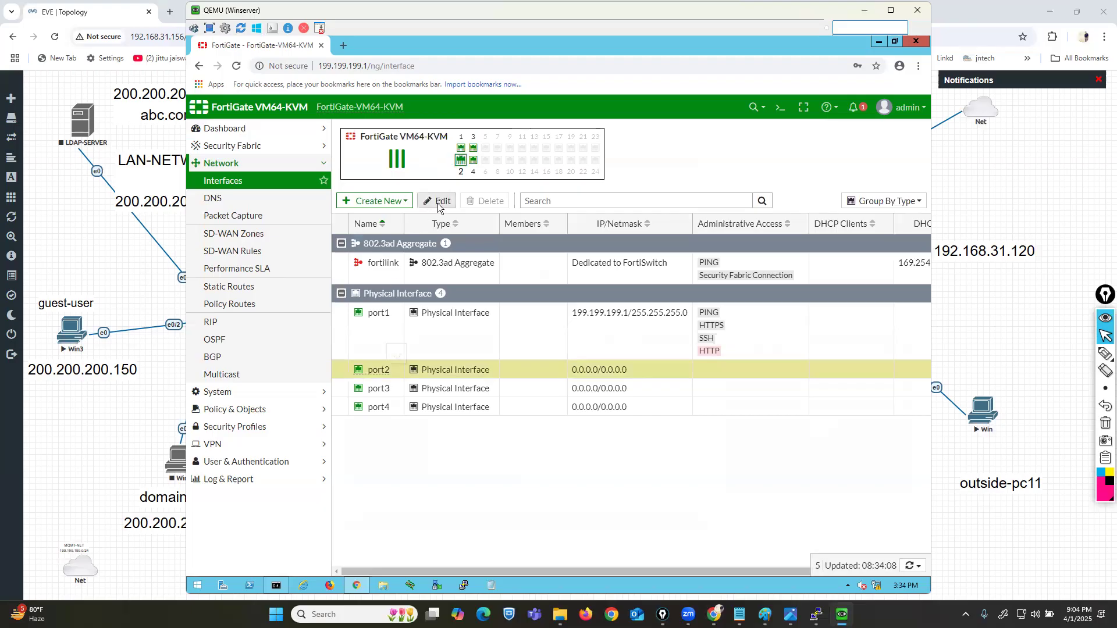
click(440, 201)
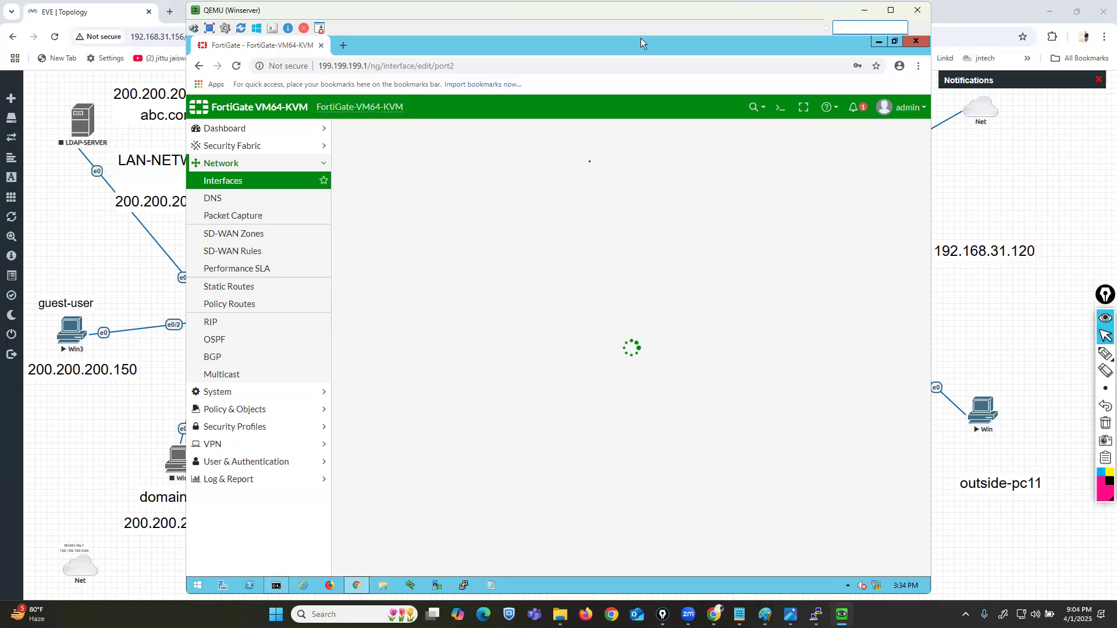
drag(642, 11, 683, 13)
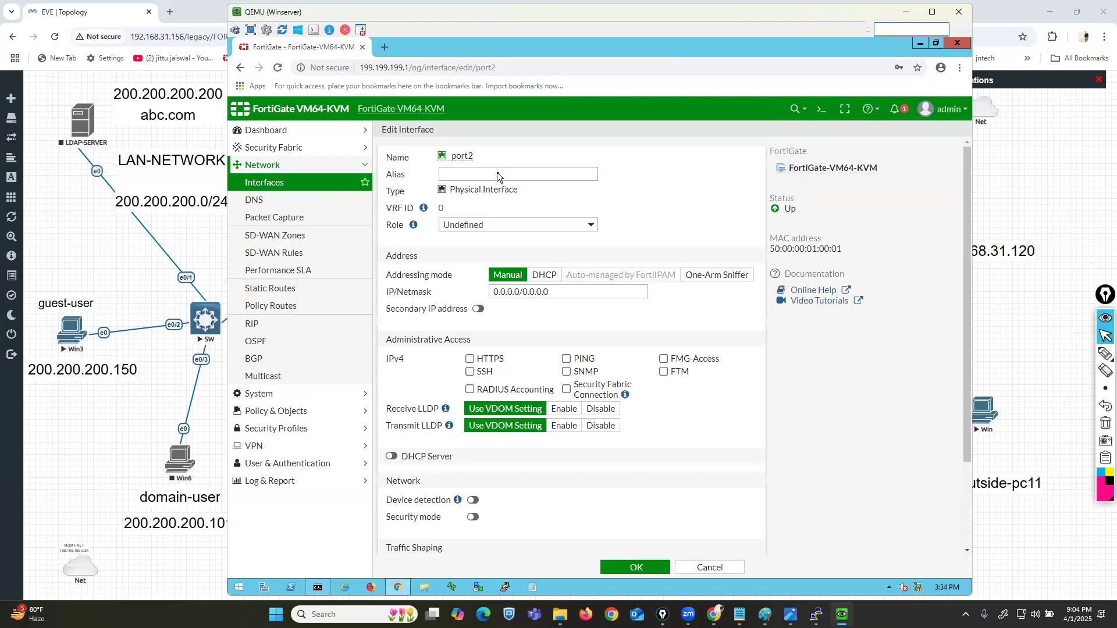
click(499, 173)
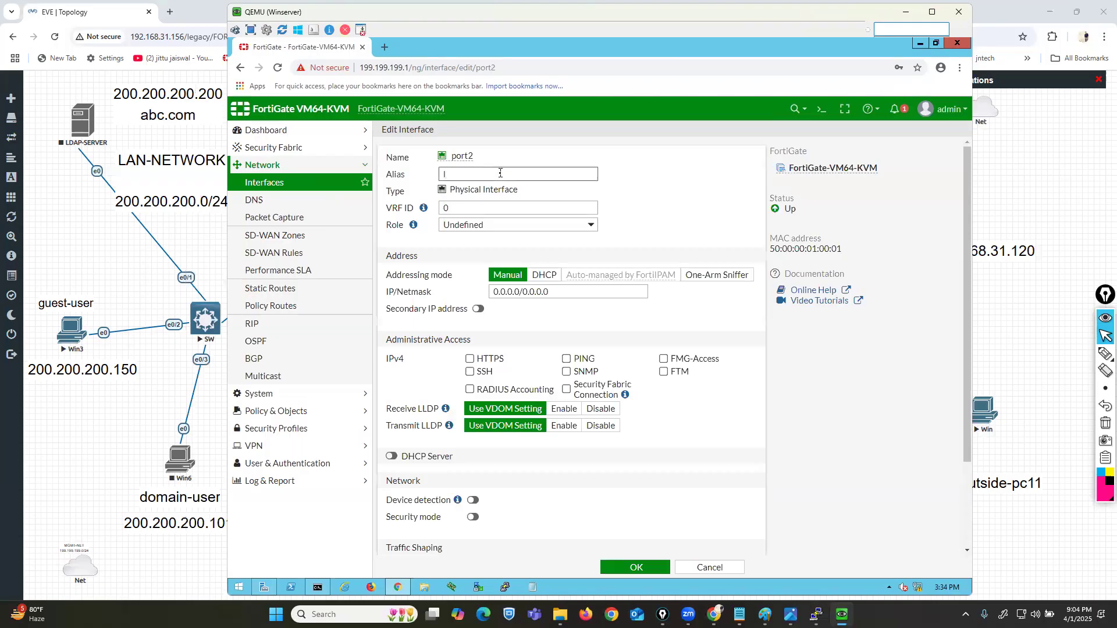
text(LAN)
key(Tab)
key(Tab)
key(Tab)
text(2)
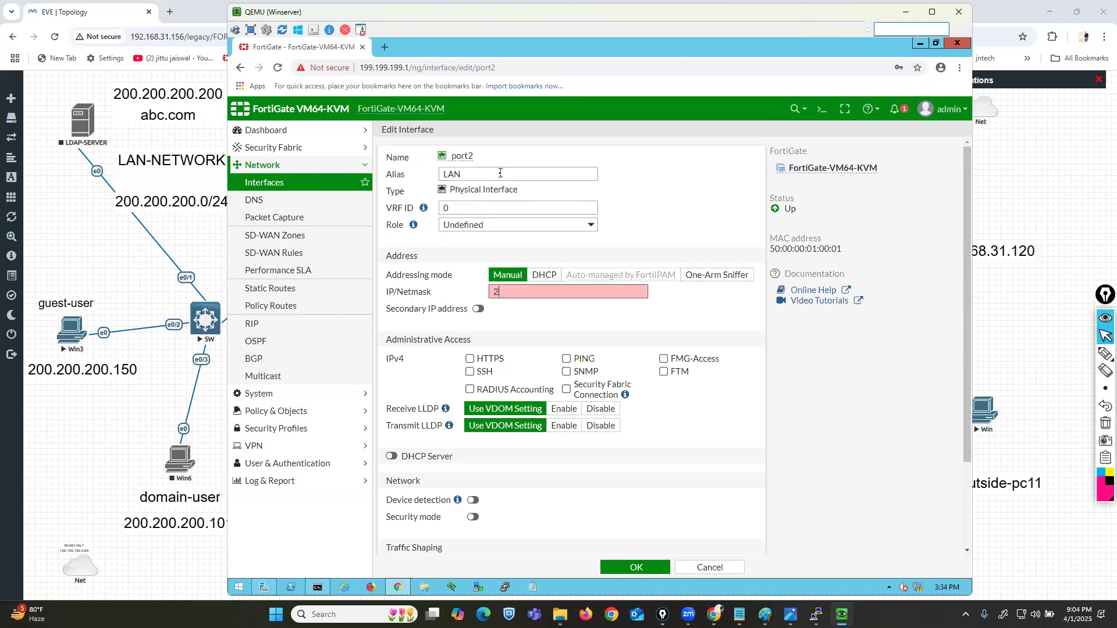
text(00.200.200.1/24)
click(566, 358)
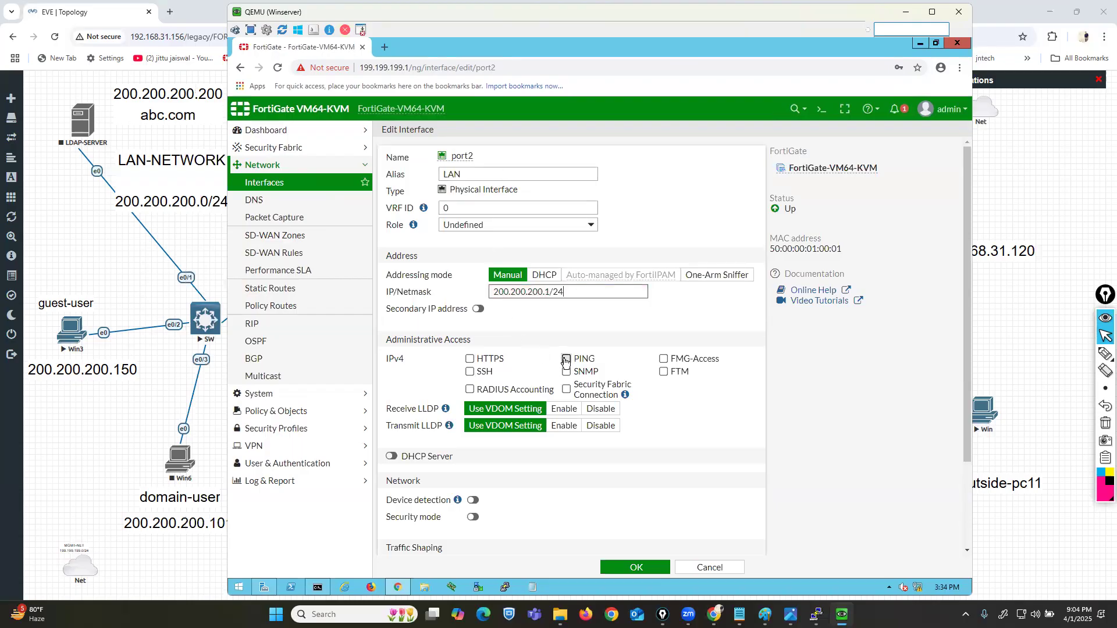
click(645, 572)
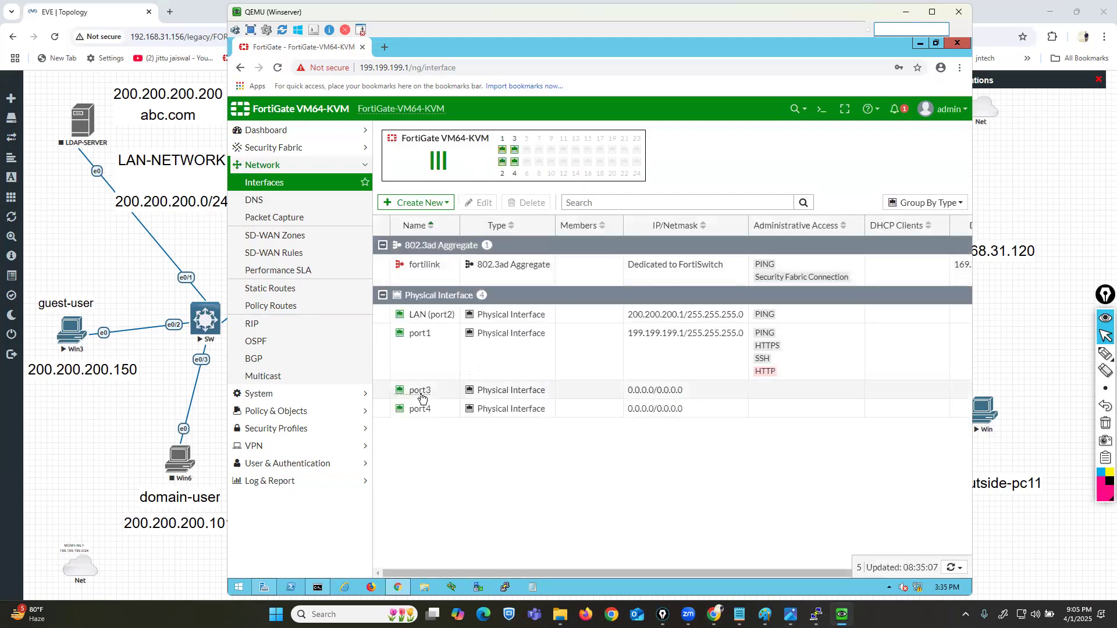
double_click(419, 390)
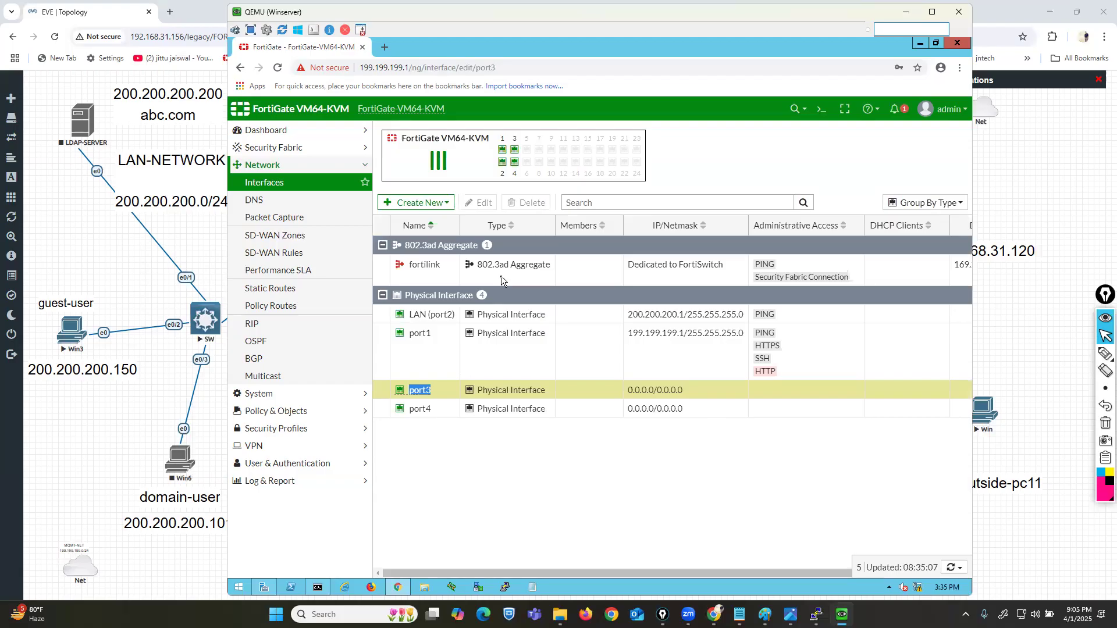
Step: Rename port3's alias to WAN, switch it to DHCP, allow PING, and save
click(1028, 319)
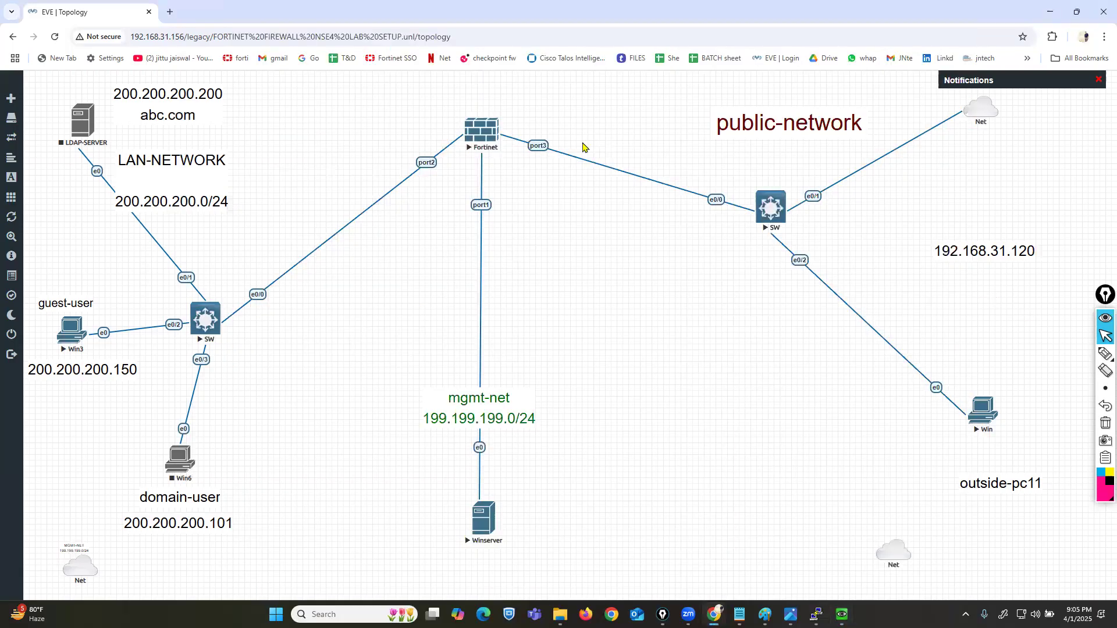
click(842, 613)
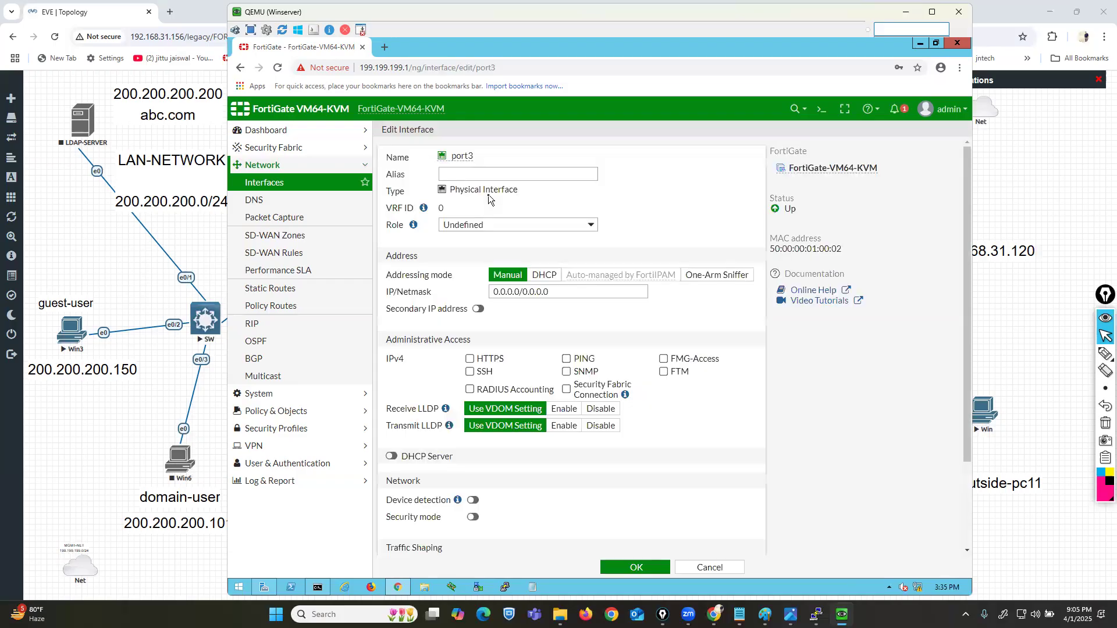
click(483, 172)
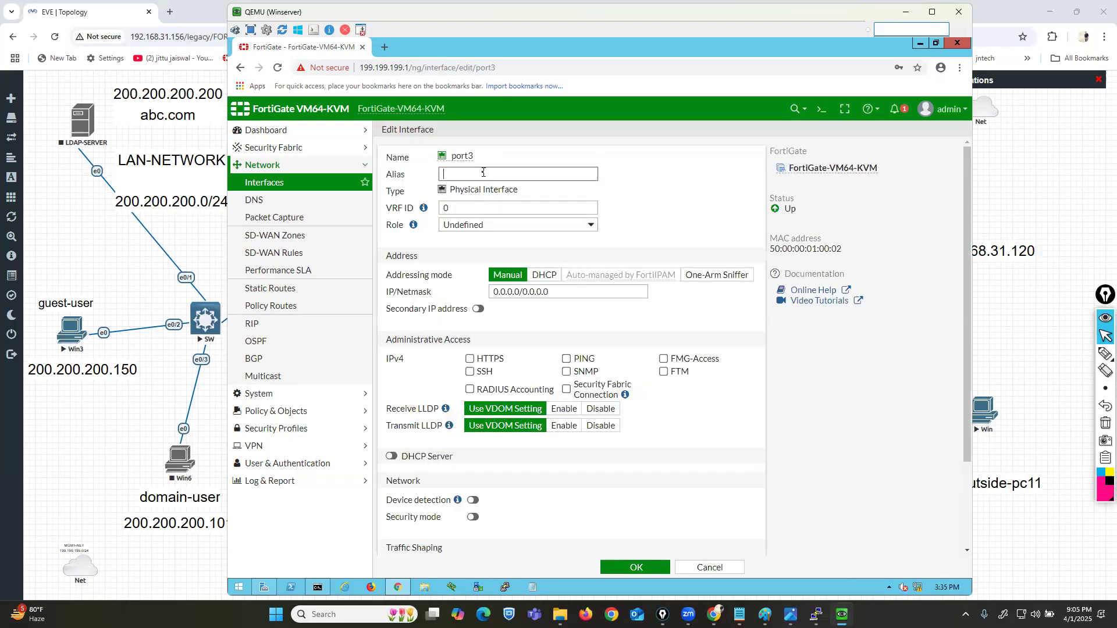
key(BackSpace)
key(BackSpace)
key(BackSpace)
text(WAN)
click(530, 275)
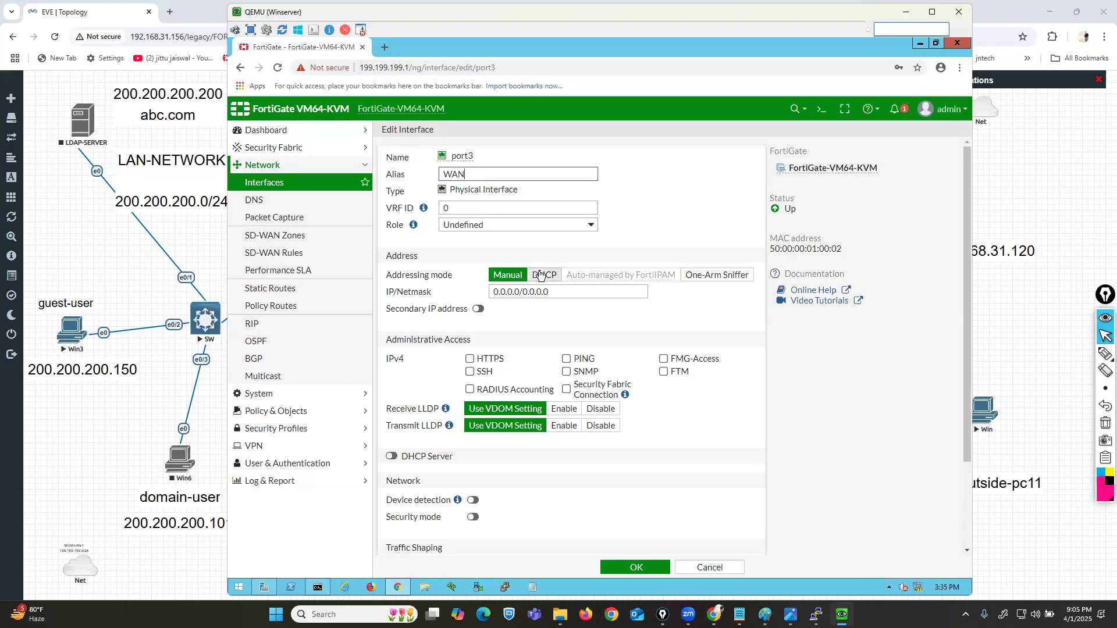
click(582, 375)
click(633, 568)
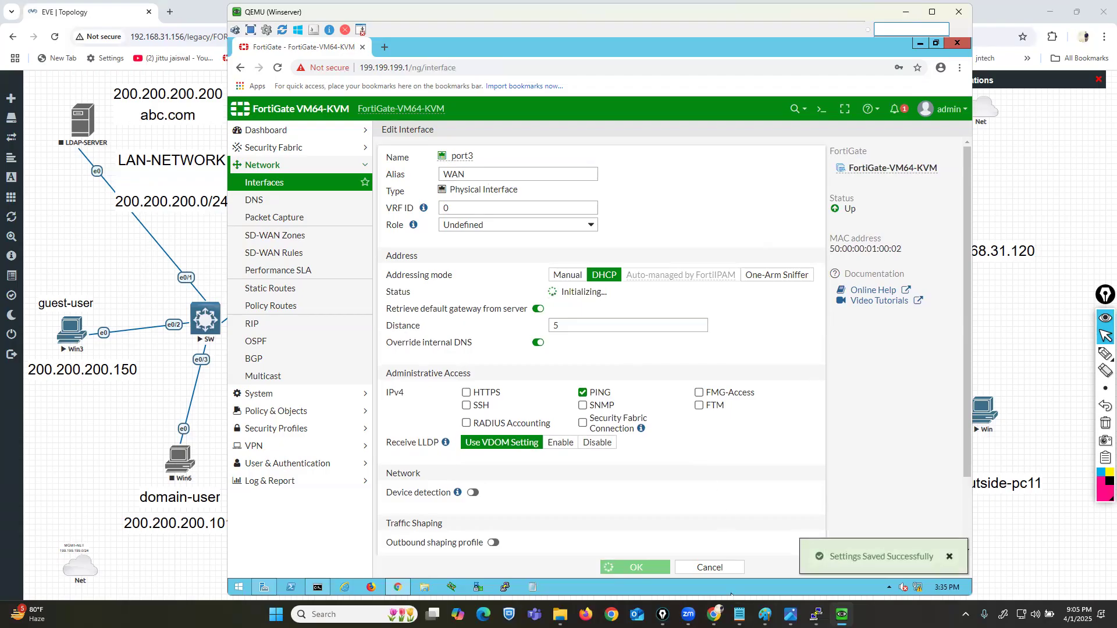
Step: Leave port3's interface configuration in the FortiGate CLI with end
click(816, 615)
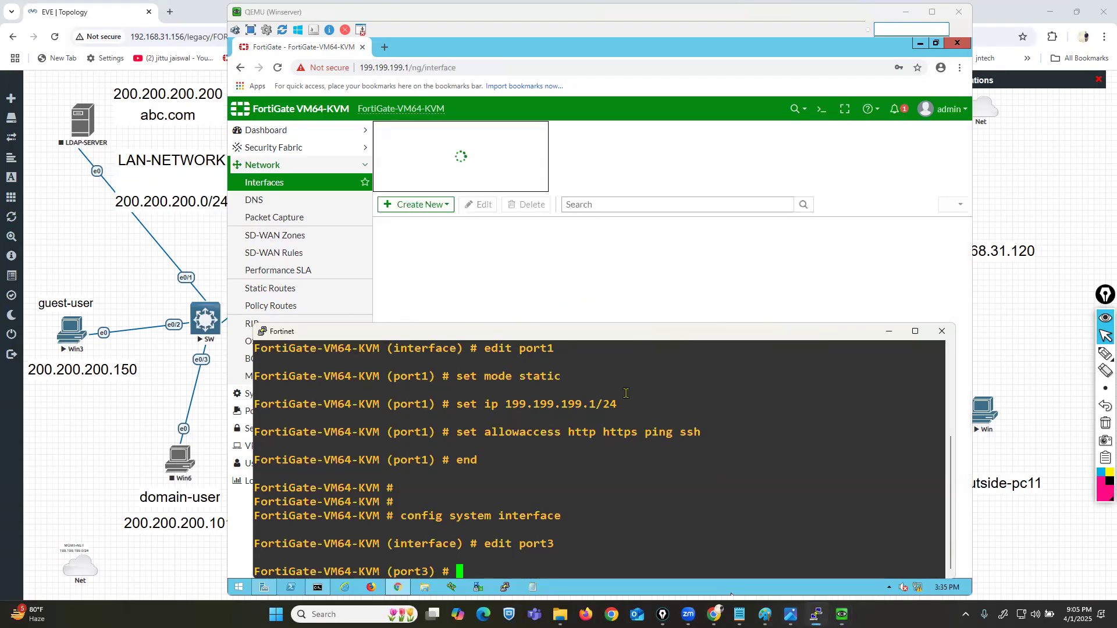
text(END)
key(Return)
text(end)
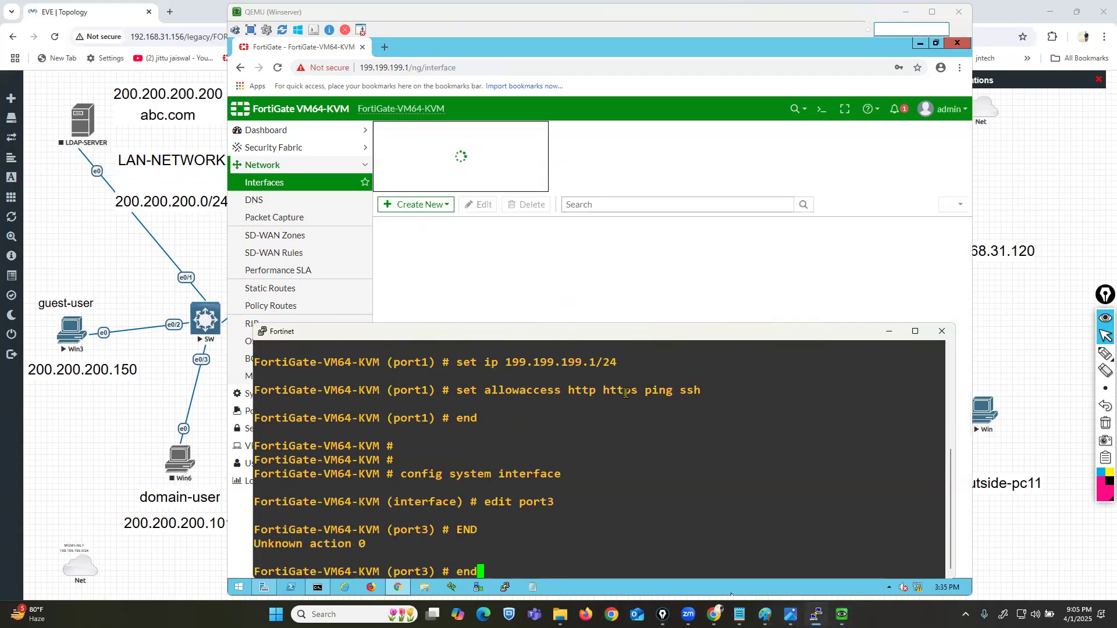
key(Return)
key(Return)
key(Return)
Step: Run get system interface and confirm port3's DHCP address 192.168.31.62
text(get system interface)
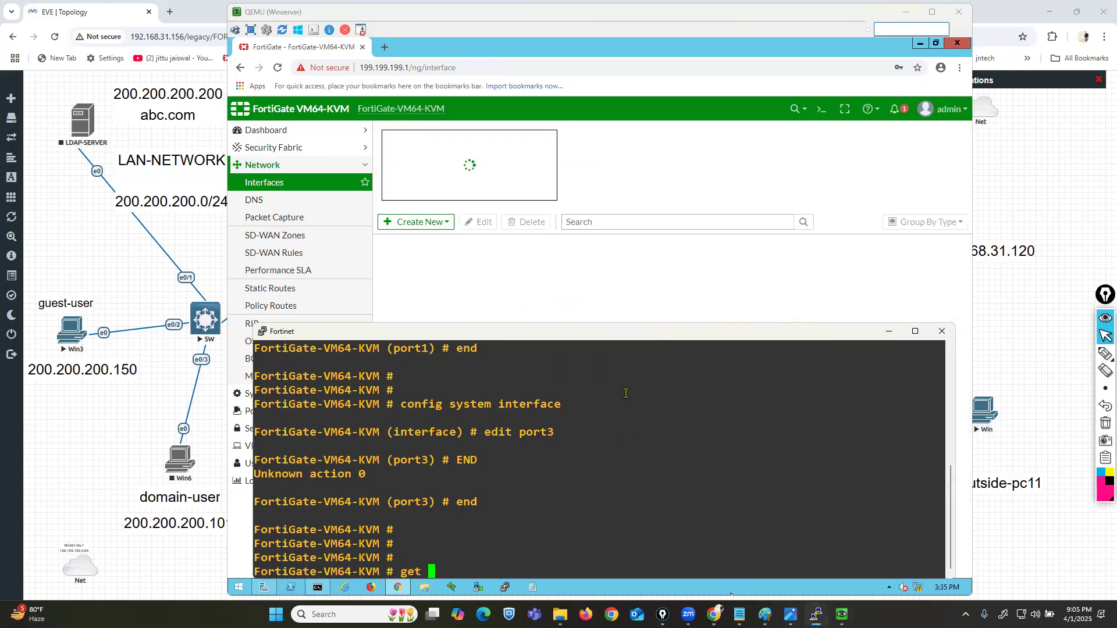
key(Return)
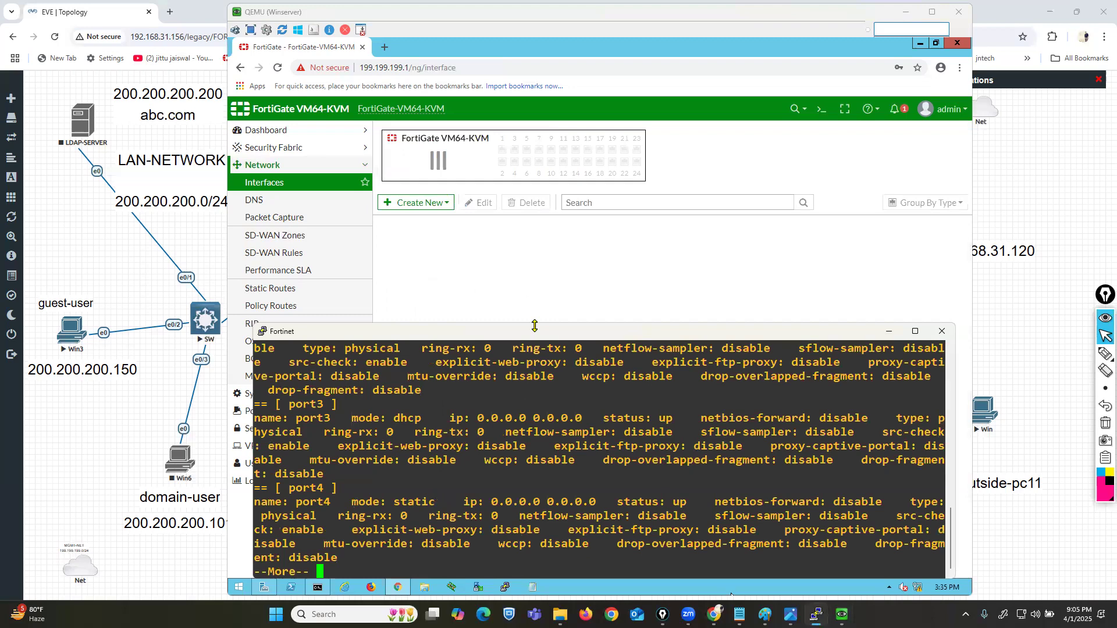
drag(534, 326, 535, 158)
drag(295, 420, 541, 415)
click(541, 413)
key(Return)
key(Return)
key(Return)
key(Return)
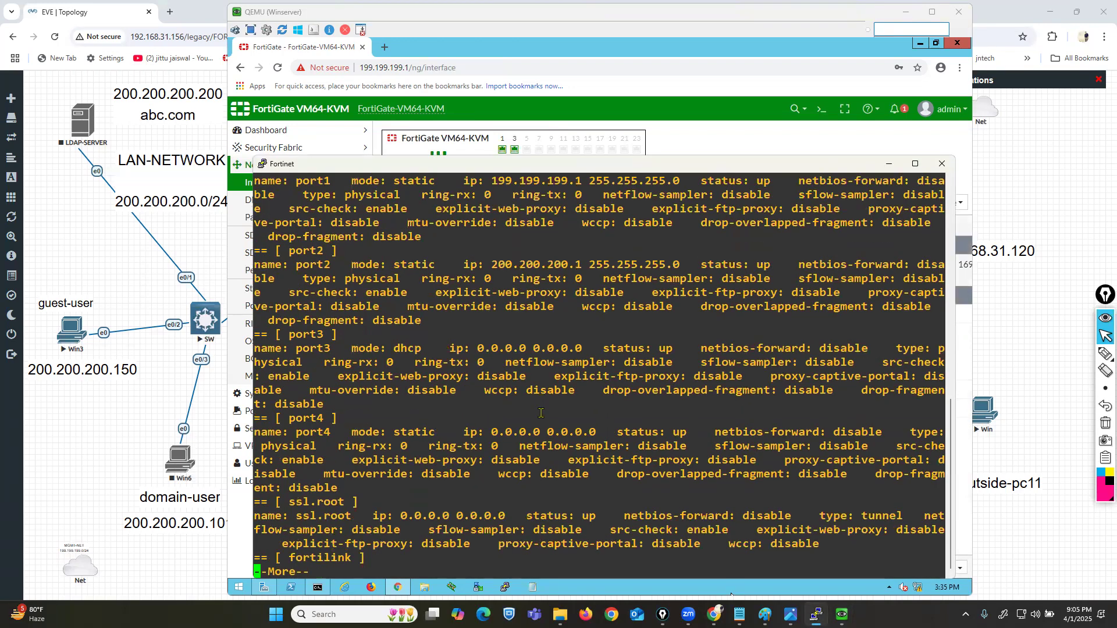
key(Up)
key(Return)
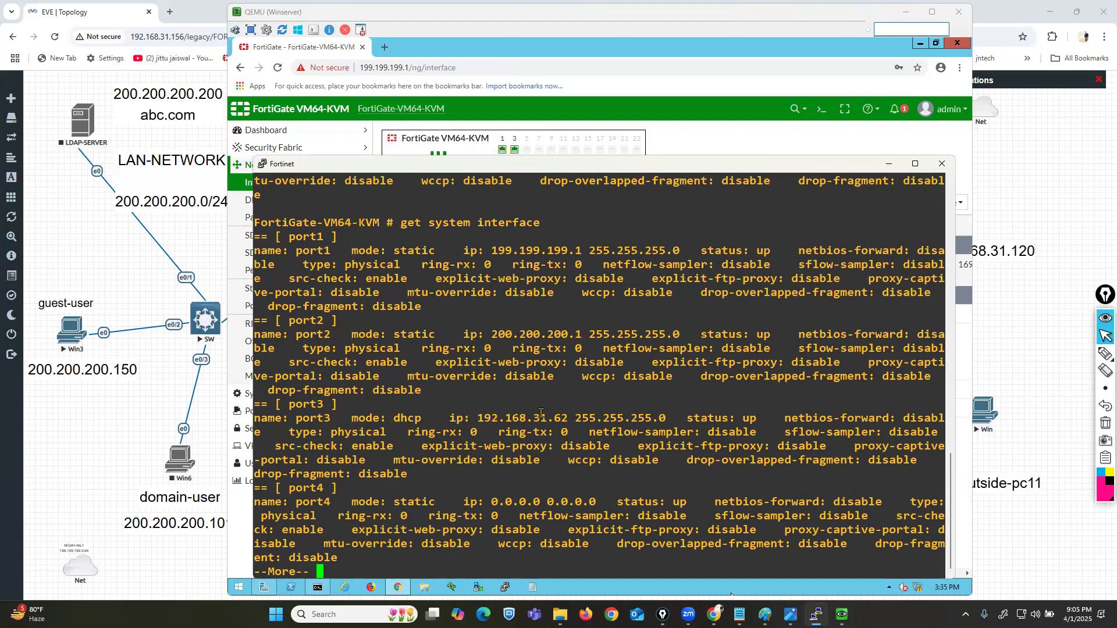
drag(437, 417, 579, 419)
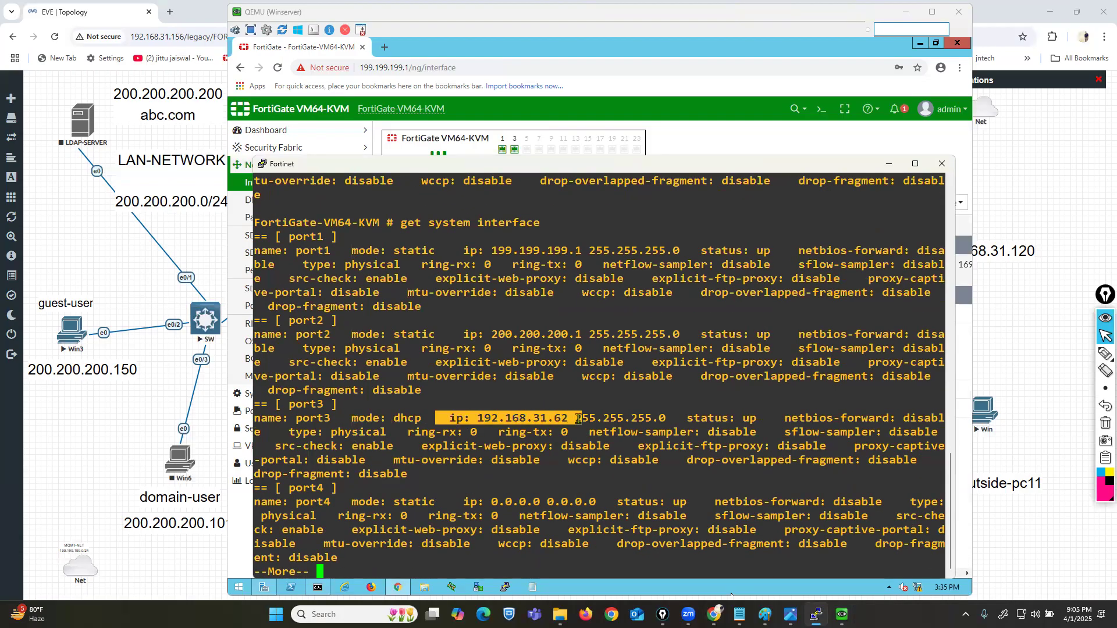
click(579, 419)
key(space)
Step: Ping 8.8.8.8 from the FortiGate with 0% loss, then minimize PuTTY
text(ping)
key(BackSpace)
key(BackSpace)
key(BackSpace)
key(BackSpace)
text(execute ping 8.8.8.8)
key(Return)
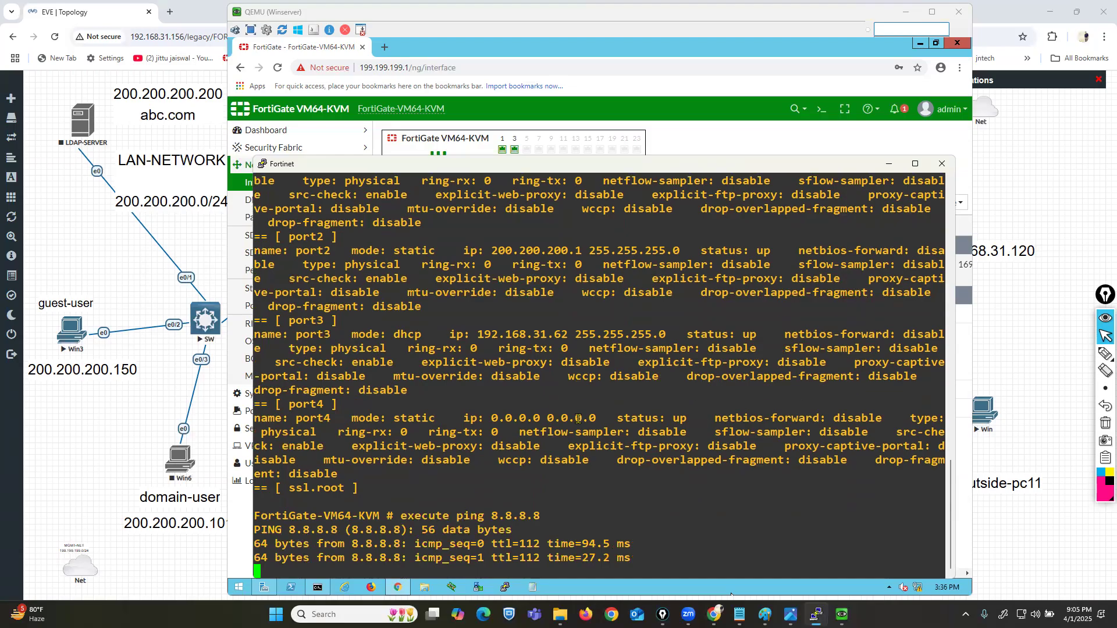
key(ctrl+c)
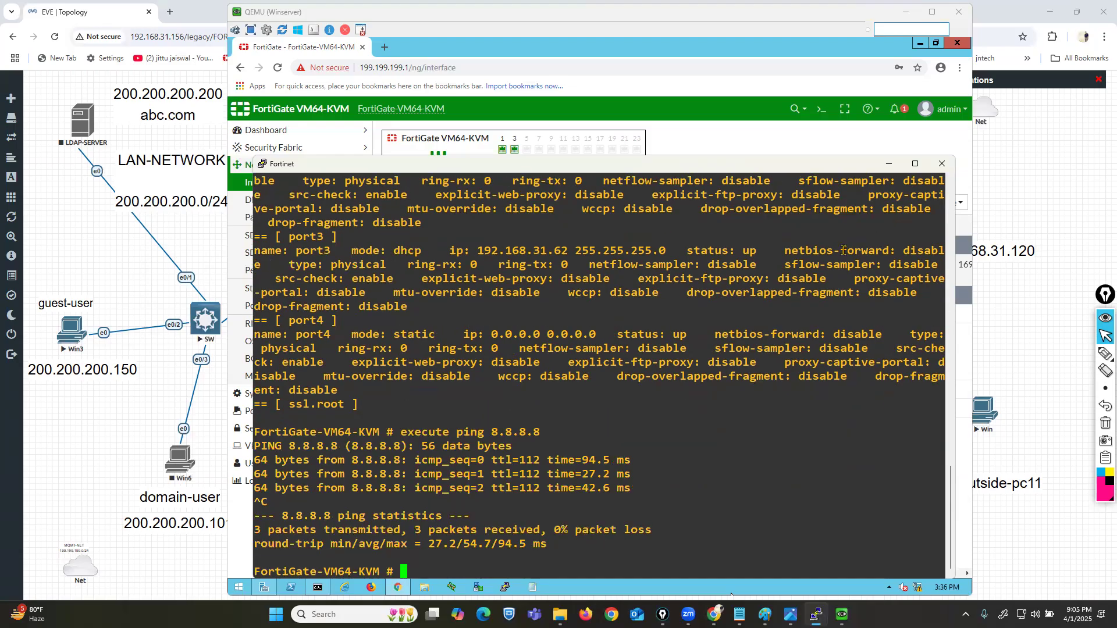
click(890, 165)
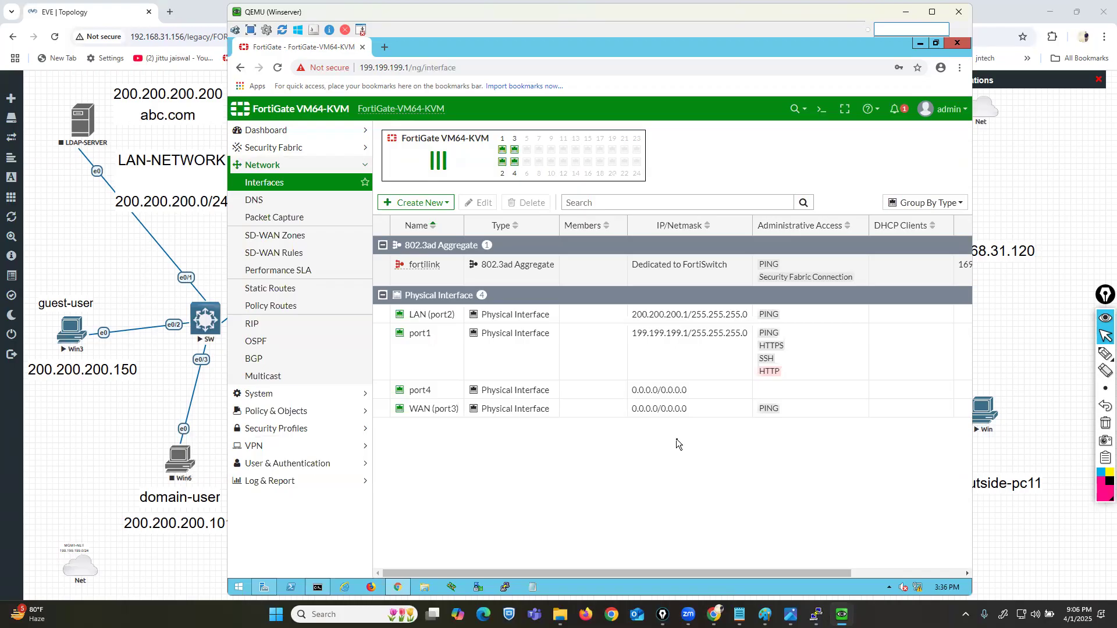
Step: Create the local user vpn1 with a password in User Definition
click(313, 471)
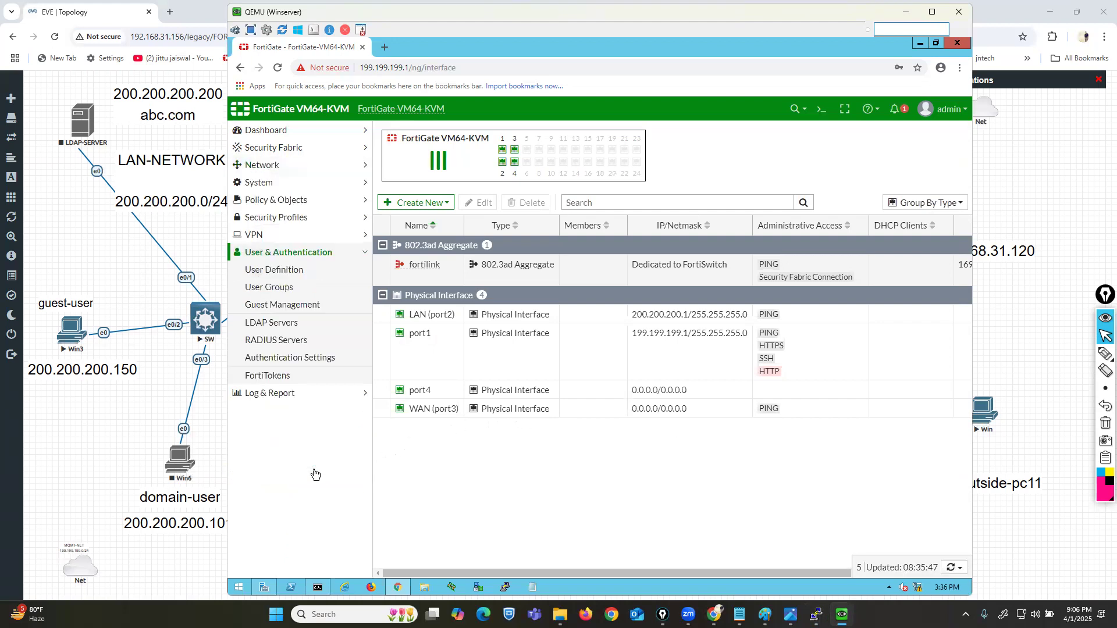
click(276, 271)
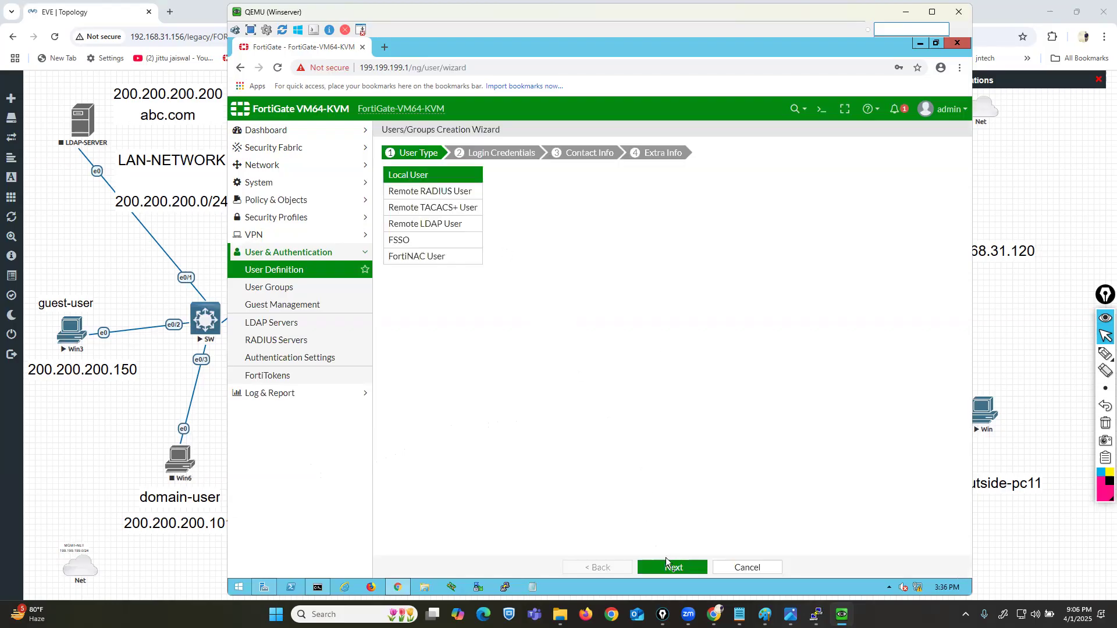
click(520, 174)
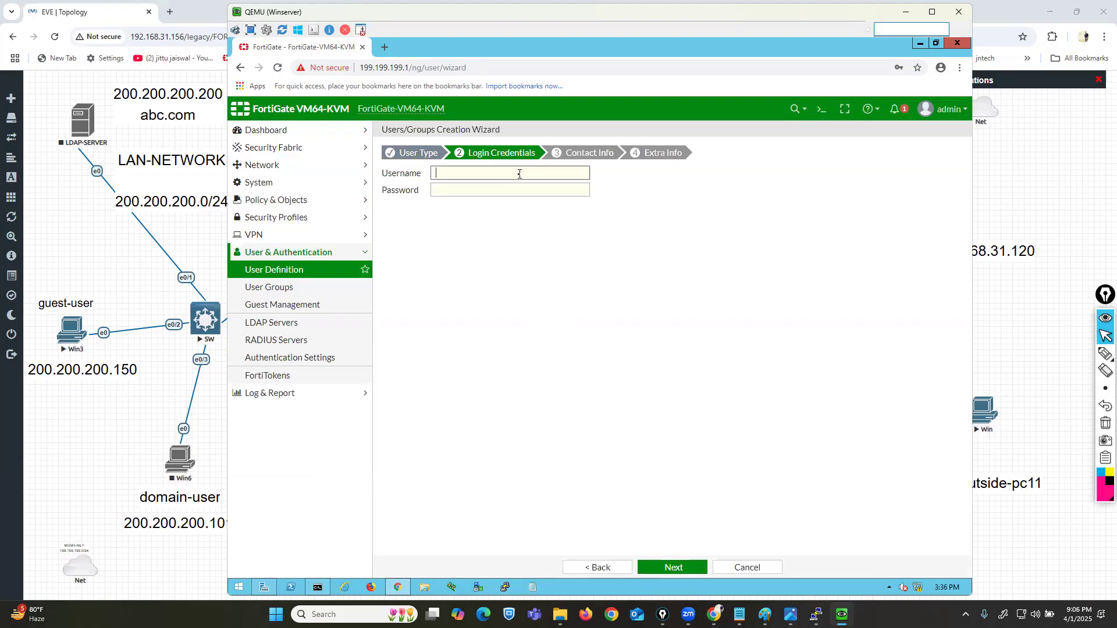
text(vpn1)
key(Tab)
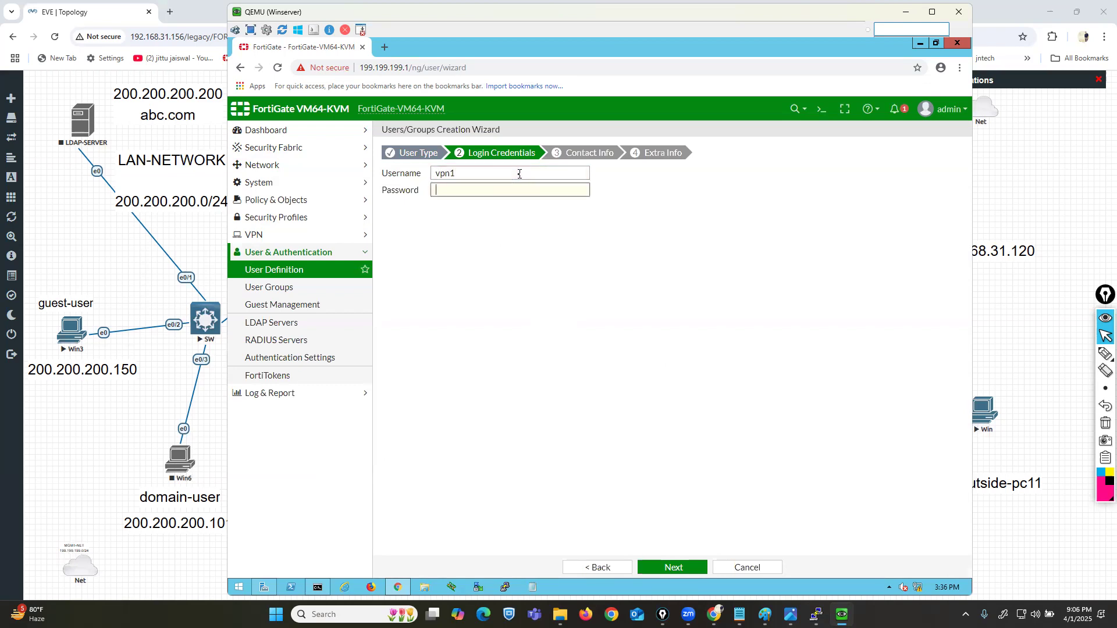
text(123)
click(679, 567)
click(679, 567)
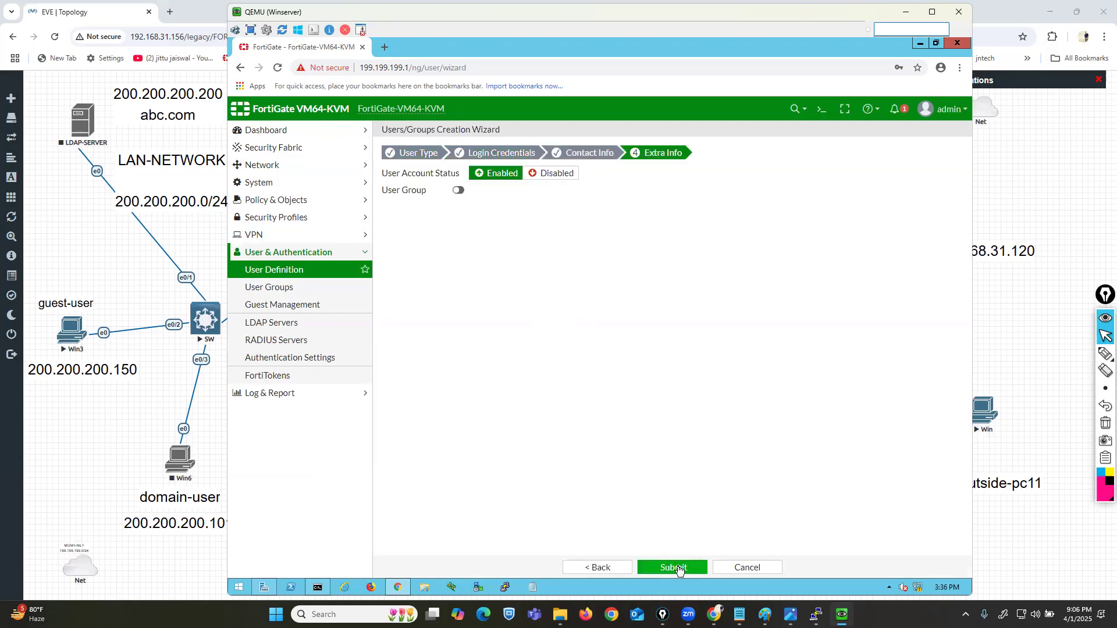
click(675, 568)
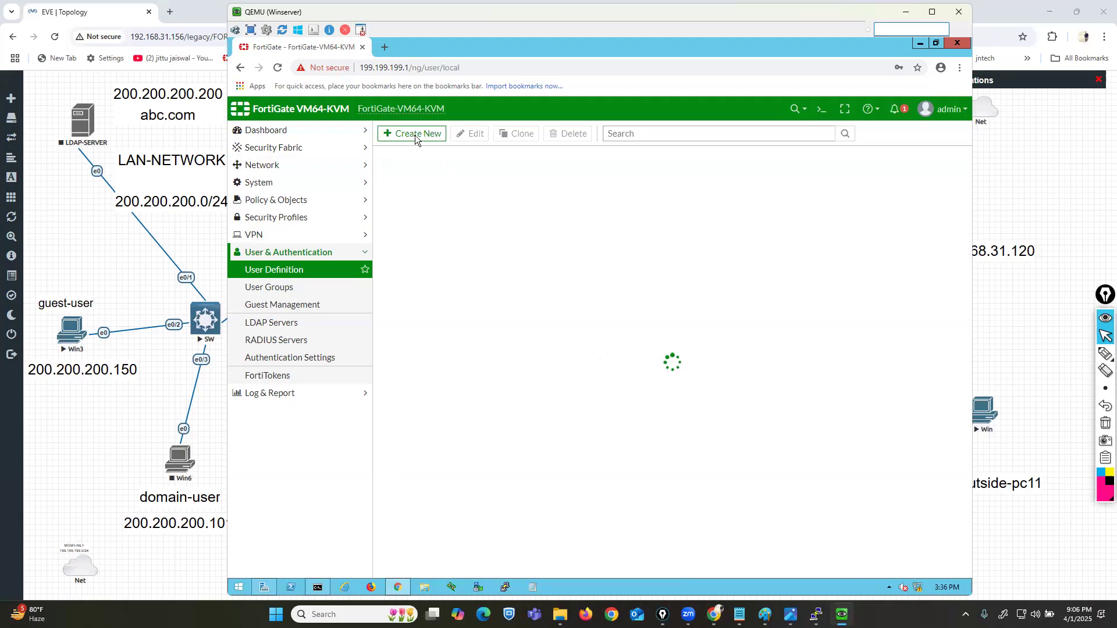
Step: Create a second local user vpn2 and submit it
click(414, 135)
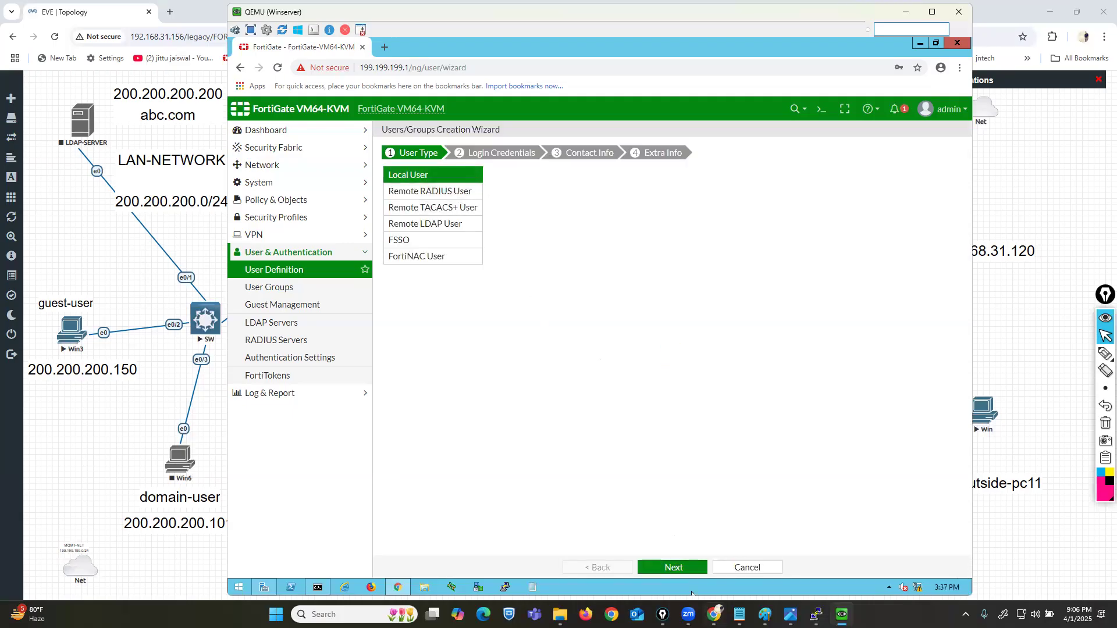
double_click(479, 175)
text(vpn2)
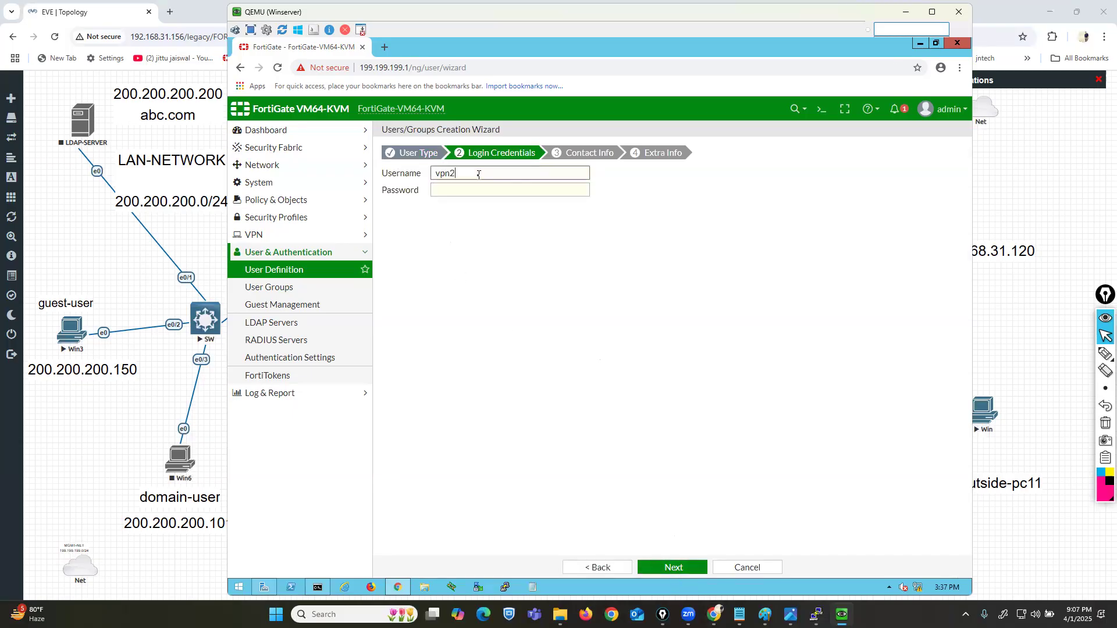
key(Tab)
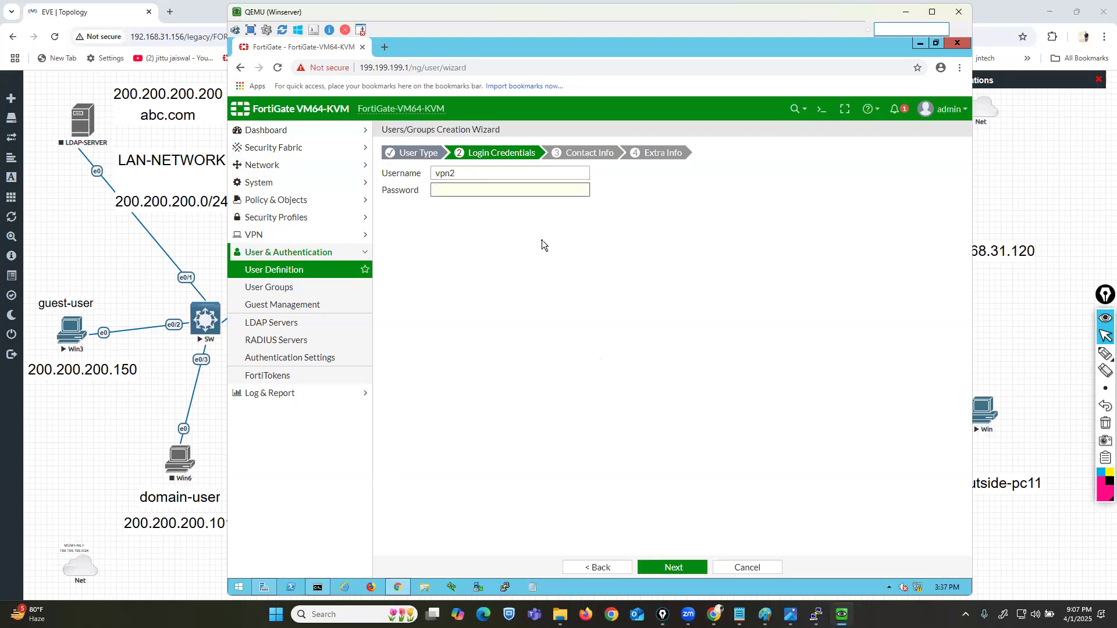
click(674, 568)
click(673, 569)
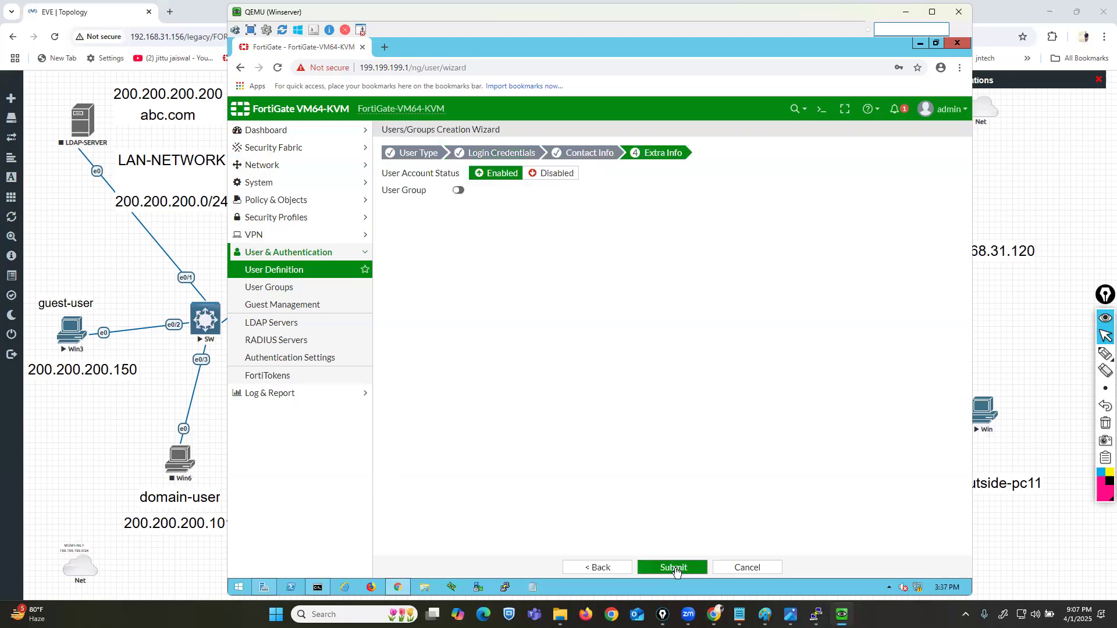
click(675, 570)
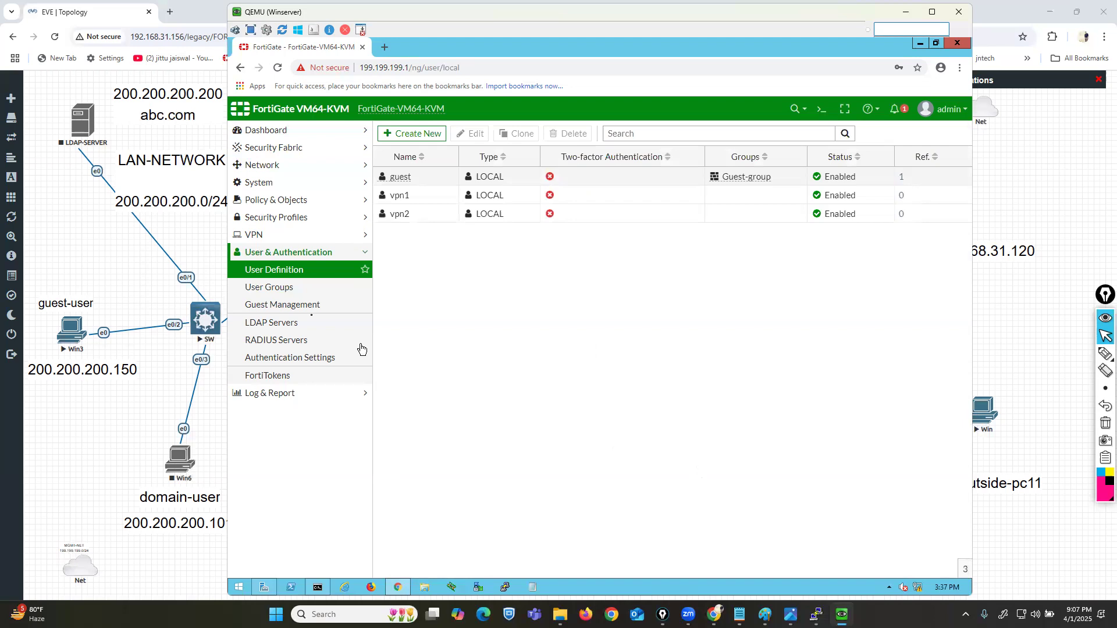
Step: Create the user group mkt-grp with vpn1 and vpn2 as members and save it
click(286, 291)
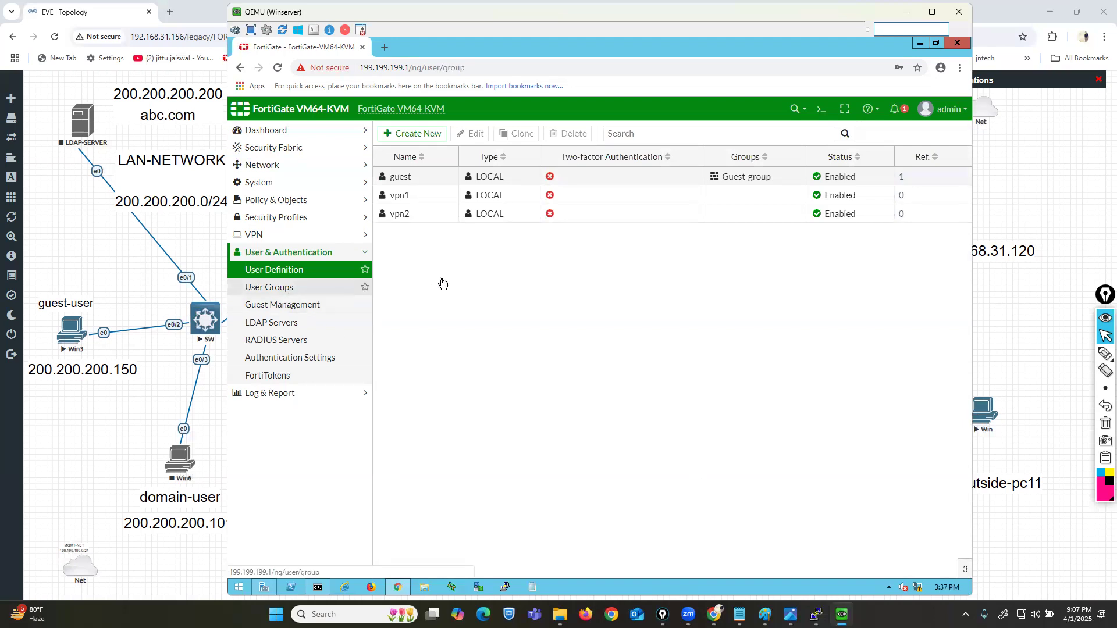
click(428, 138)
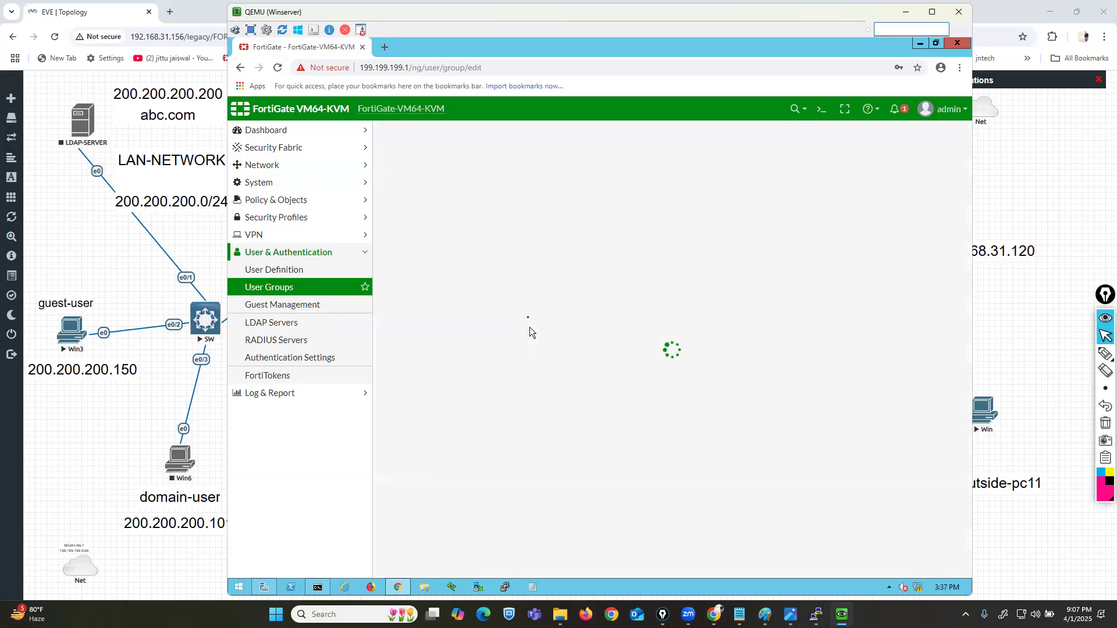
click(480, 157)
text(mkt-)
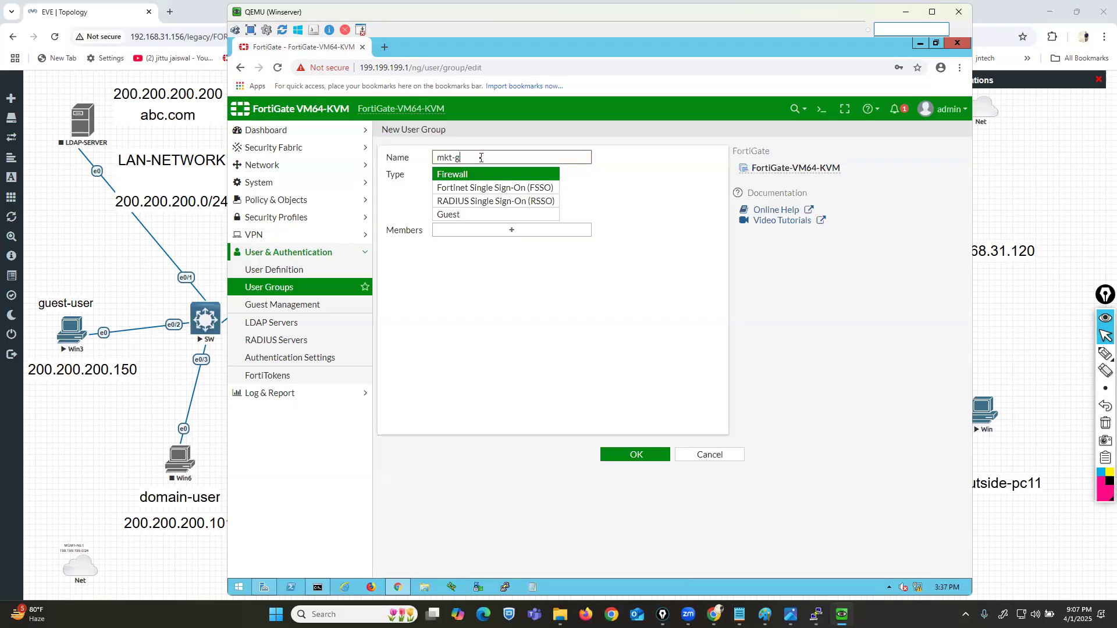
text(grp)
click(512, 231)
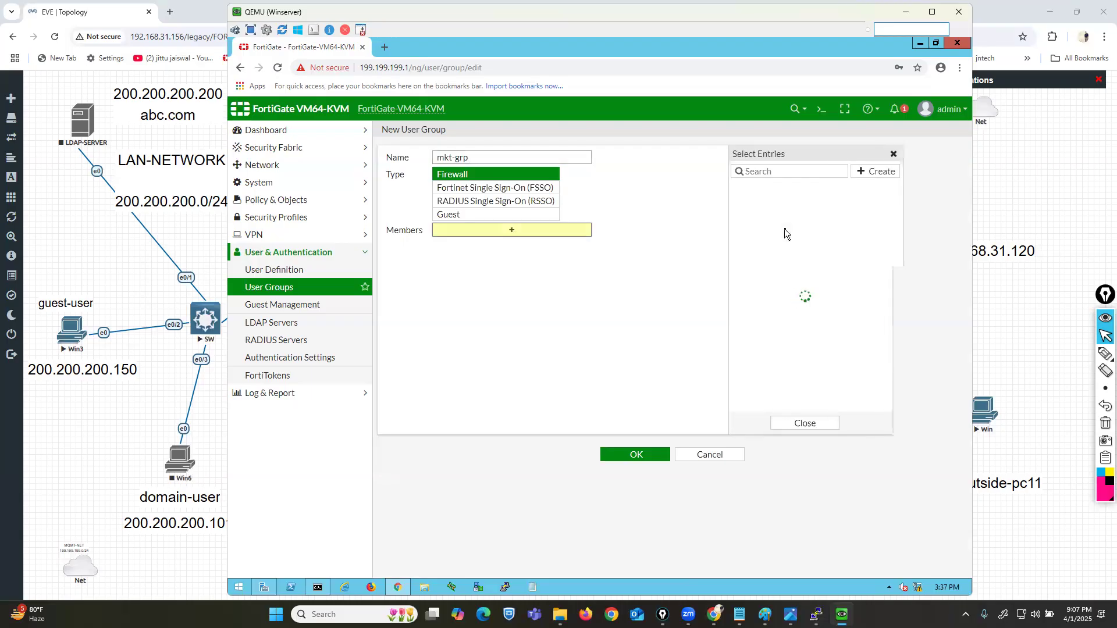
click(755, 232)
click(755, 244)
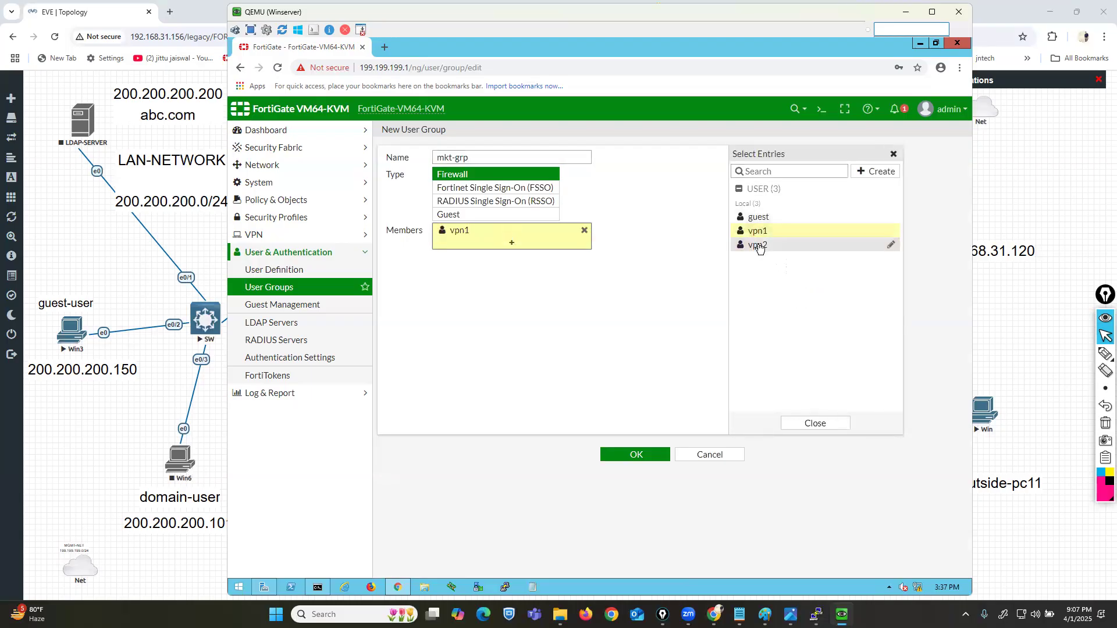
click(648, 396)
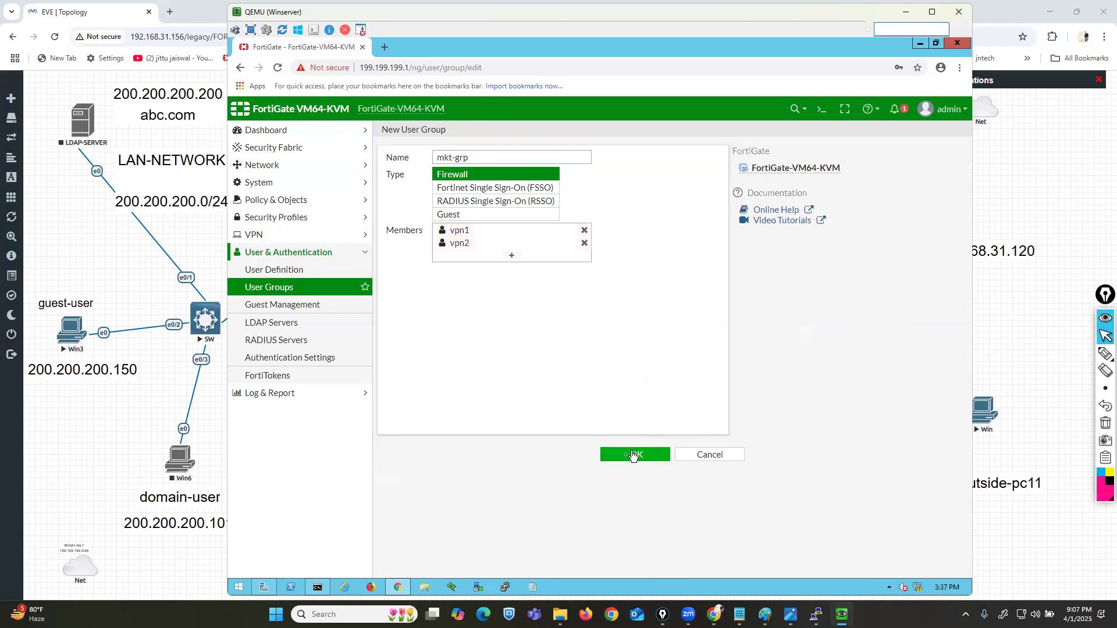
click(636, 454)
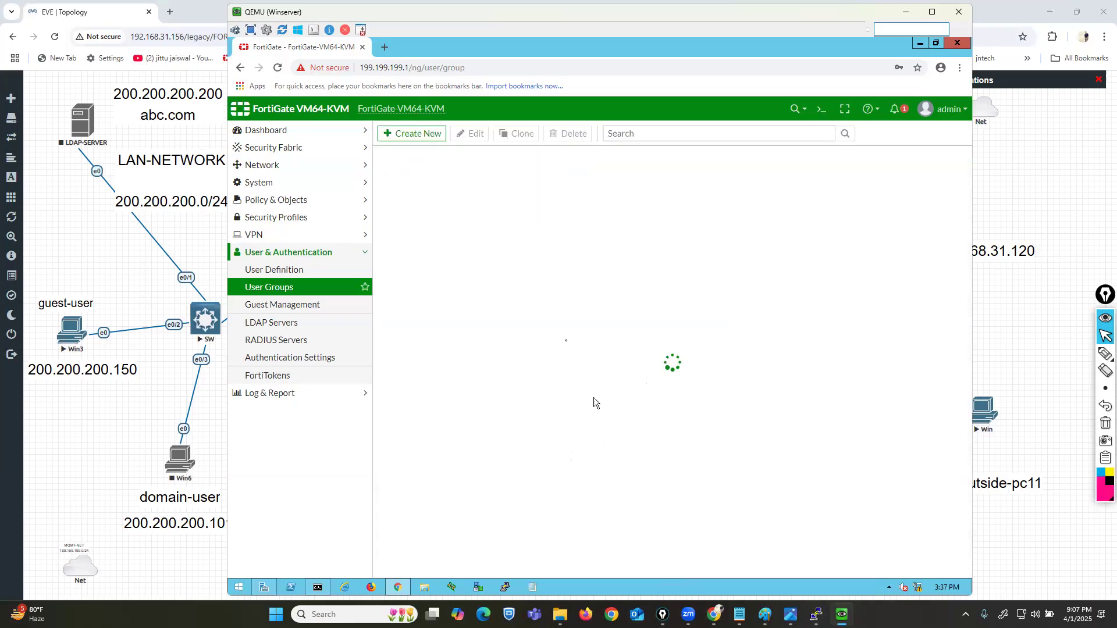
Step: Open the SSL-VPN Portals list and discard an unneeded new-portal form
click(249, 236)
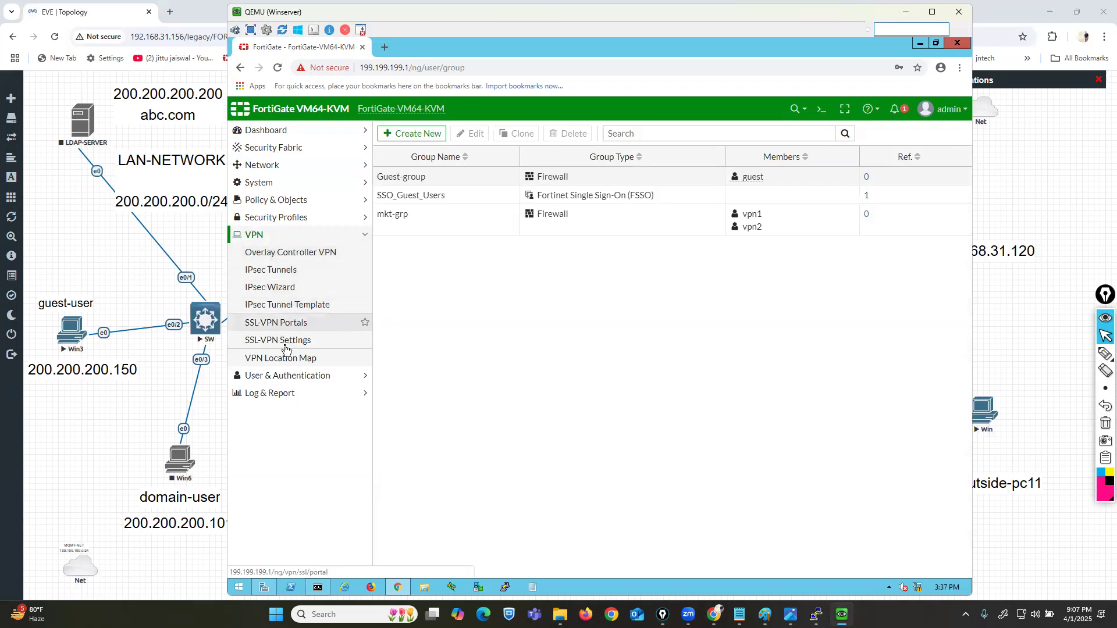
click(283, 325)
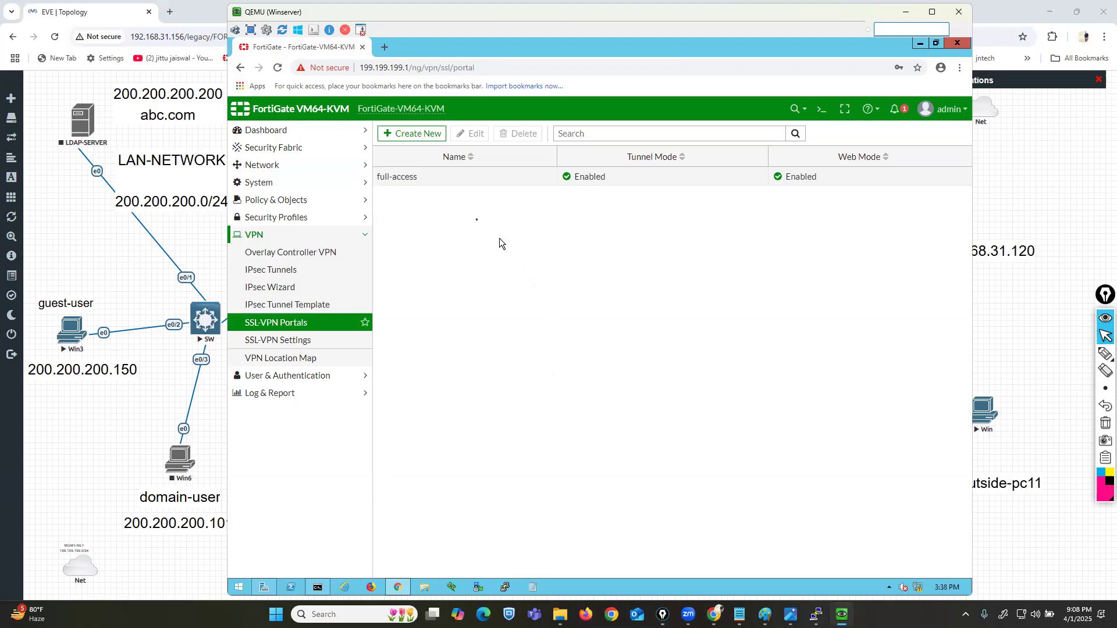
click(410, 185)
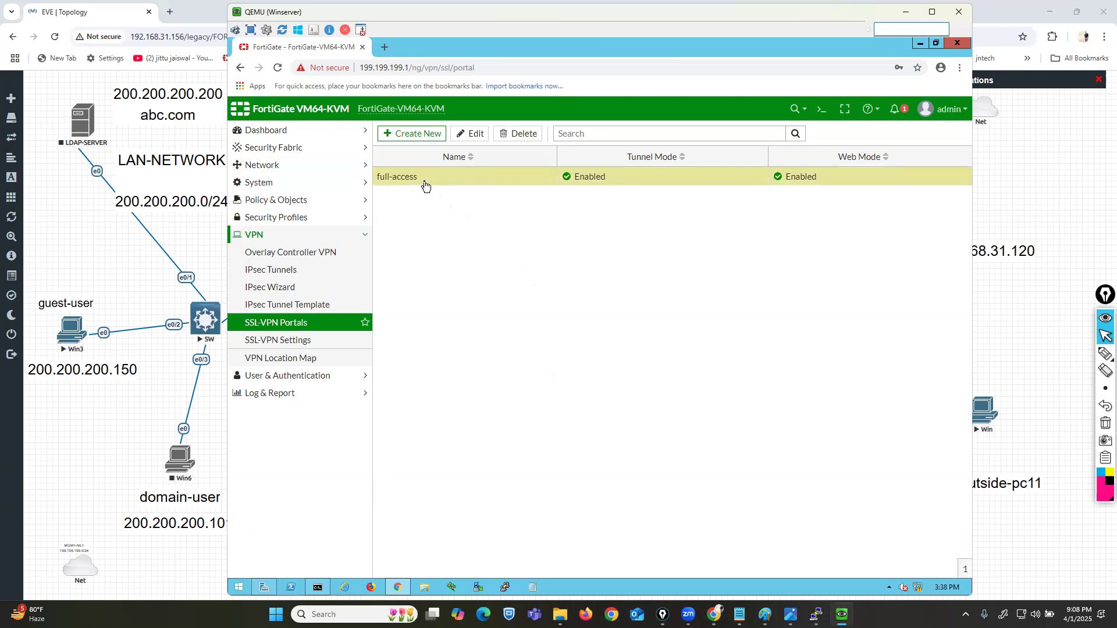
click(403, 139)
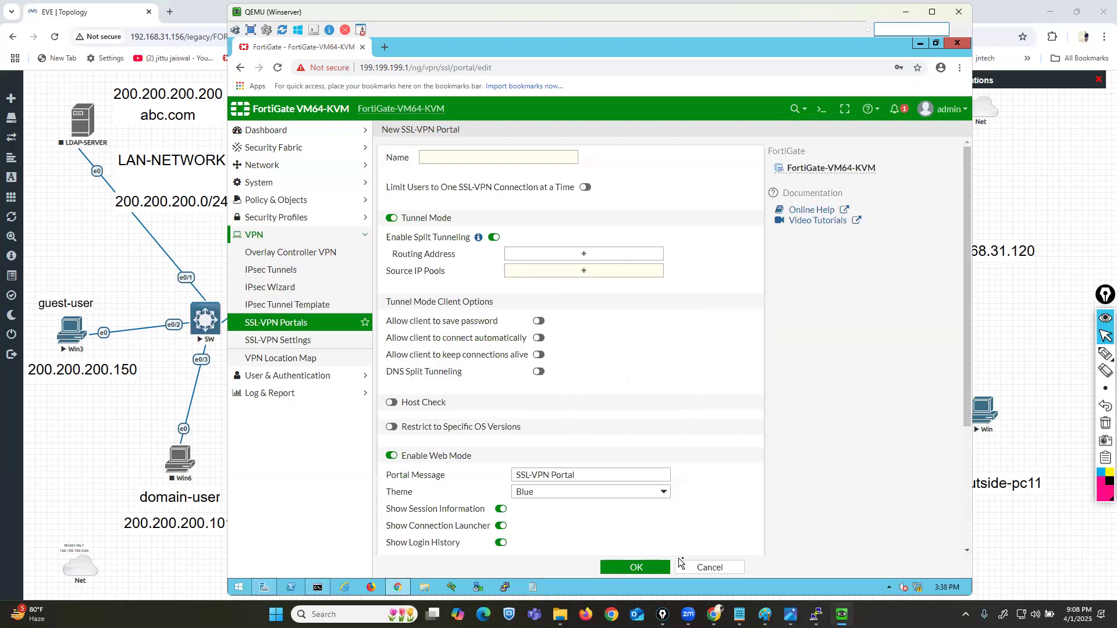
click(698, 567)
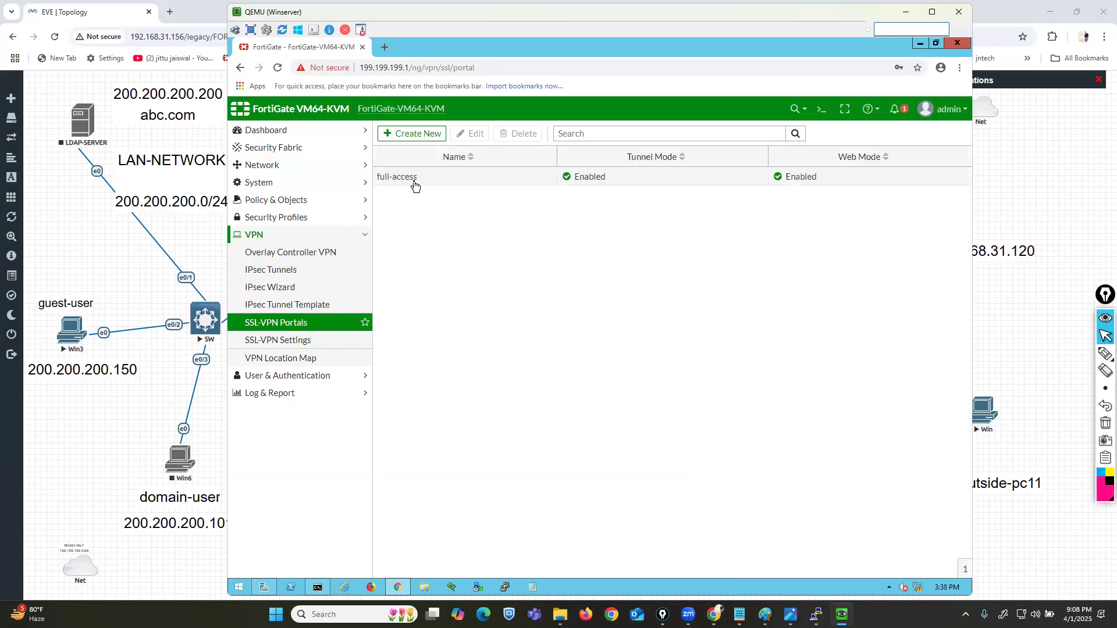
Step: Edit the full-access portal and switch off Tunnel Mode and Web Mode
click(409, 182)
click(474, 134)
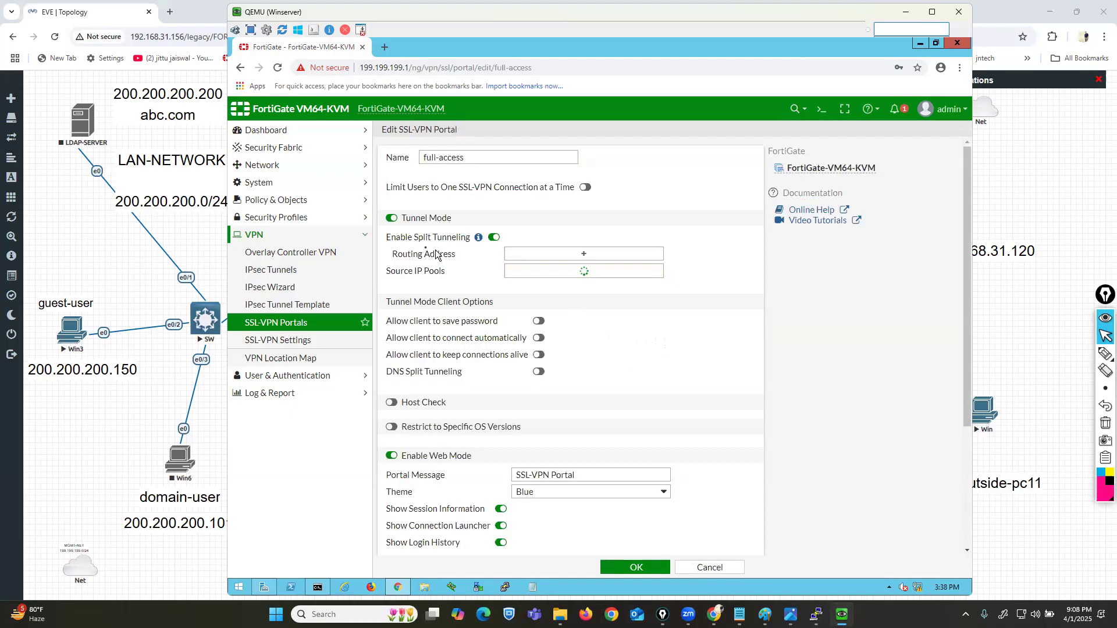
click(391, 218)
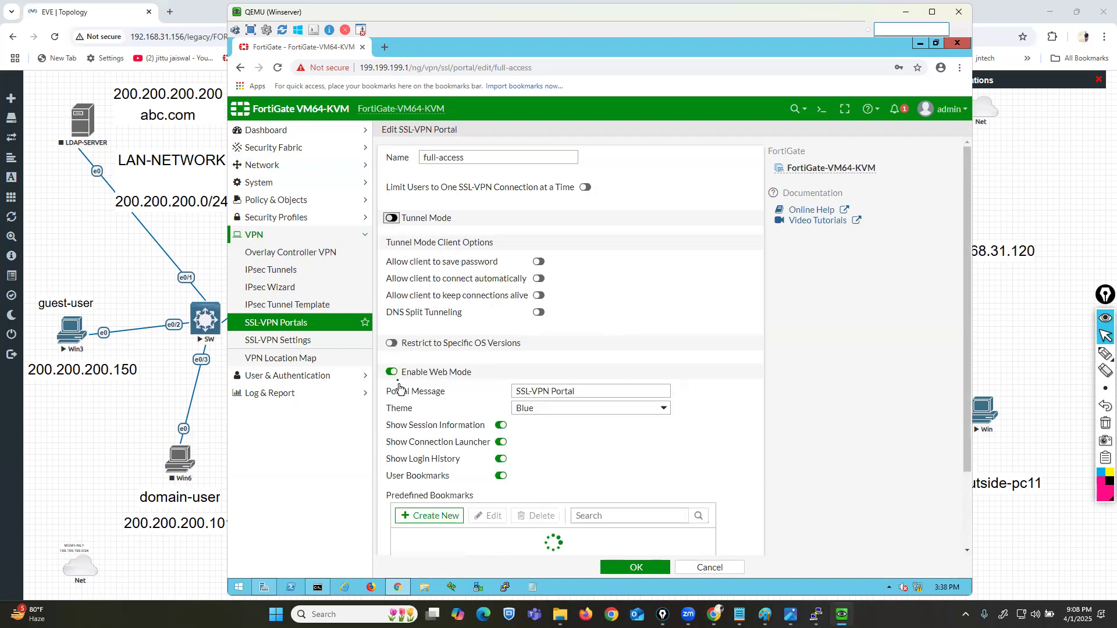
click(392, 372)
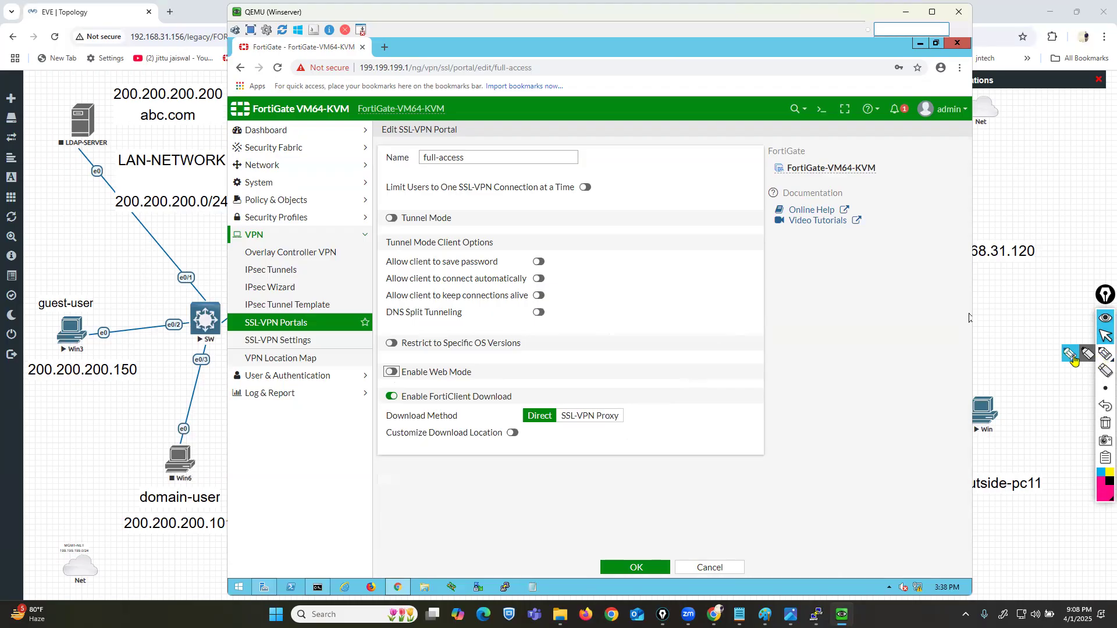
Step: Annotate the full-access portal settings on screen, then clear the markings
click(1072, 356)
mouse_move(426, 166)
mouse_down()
mouse_move(476, 165)
mouse_move(468, 151)
mouse_move(377, 150)
mouse_move(407, 173)
mouse_move(445, 172)
mouse_up()
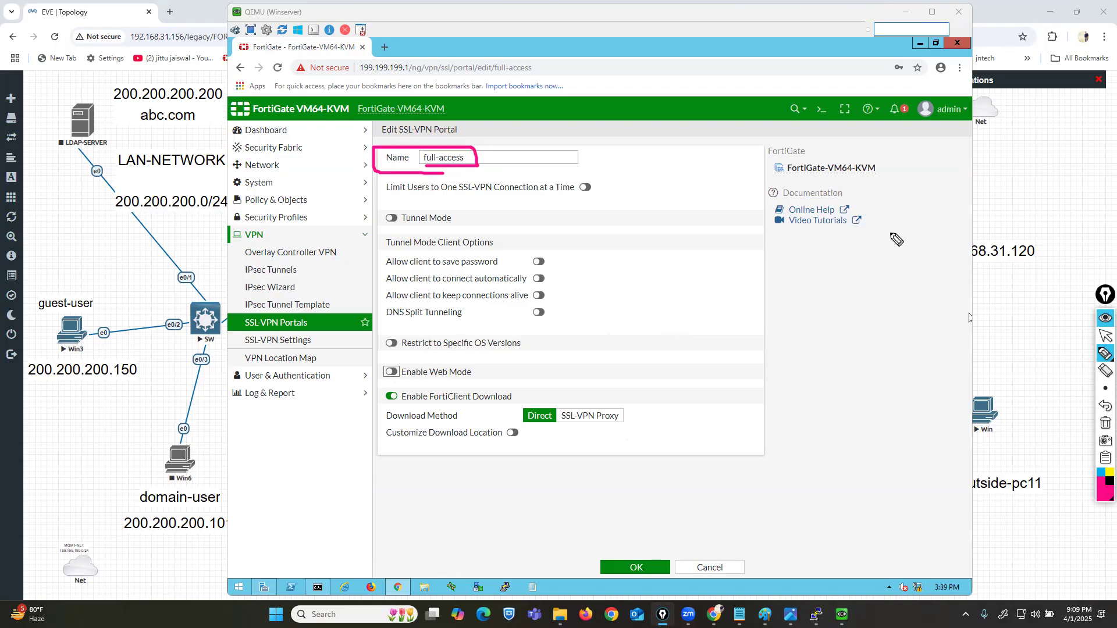
click(1103, 427)
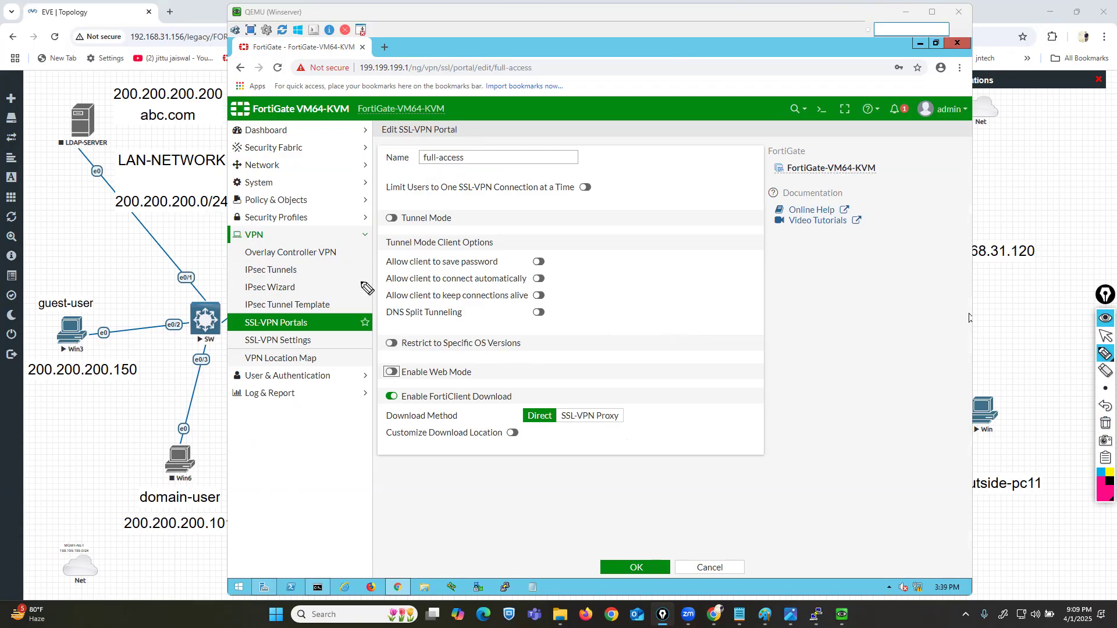
drag(367, 195, 373, 382)
click(1105, 405)
mouse_move(366, 195)
mouse_down()
mouse_move(357, 249)
mouse_move(370, 354)
mouse_move(389, 367)
mouse_move(649, 357)
mouse_move(690, 217)
mouse_move(362, 214)
mouse_up()
drag(652, 259, 804, 228)
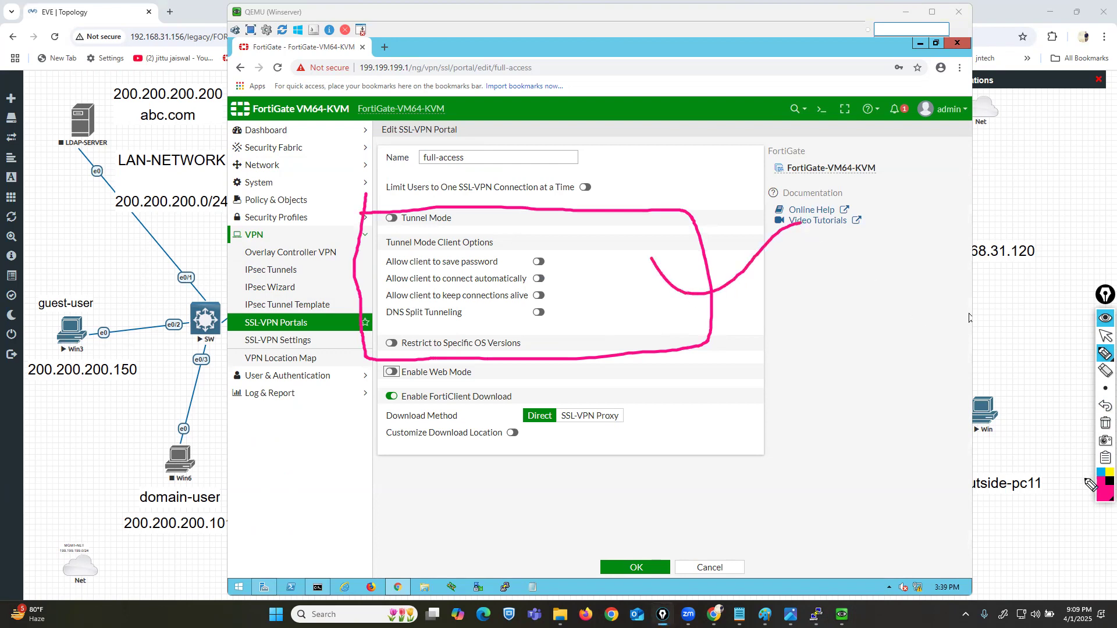
click(1101, 473)
mouse_move(495, 365)
mouse_down()
mouse_move(372, 365)
mouse_move(370, 476)
mouse_move(643, 515)
mouse_move(675, 415)
mouse_move(563, 366)
mouse_move(486, 368)
mouse_up()
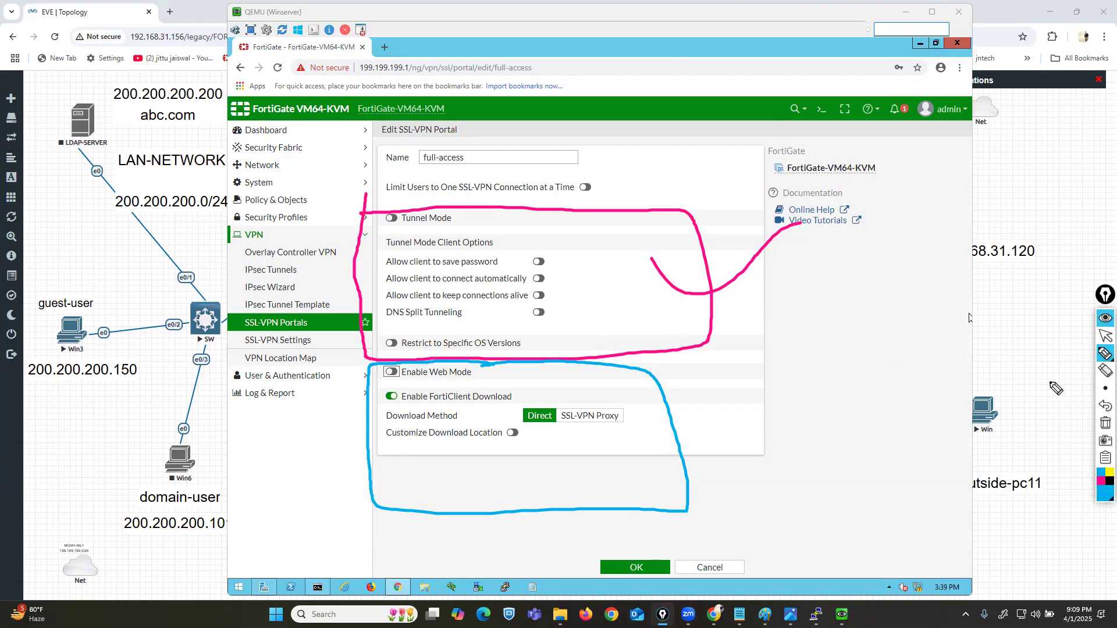
click(1105, 423)
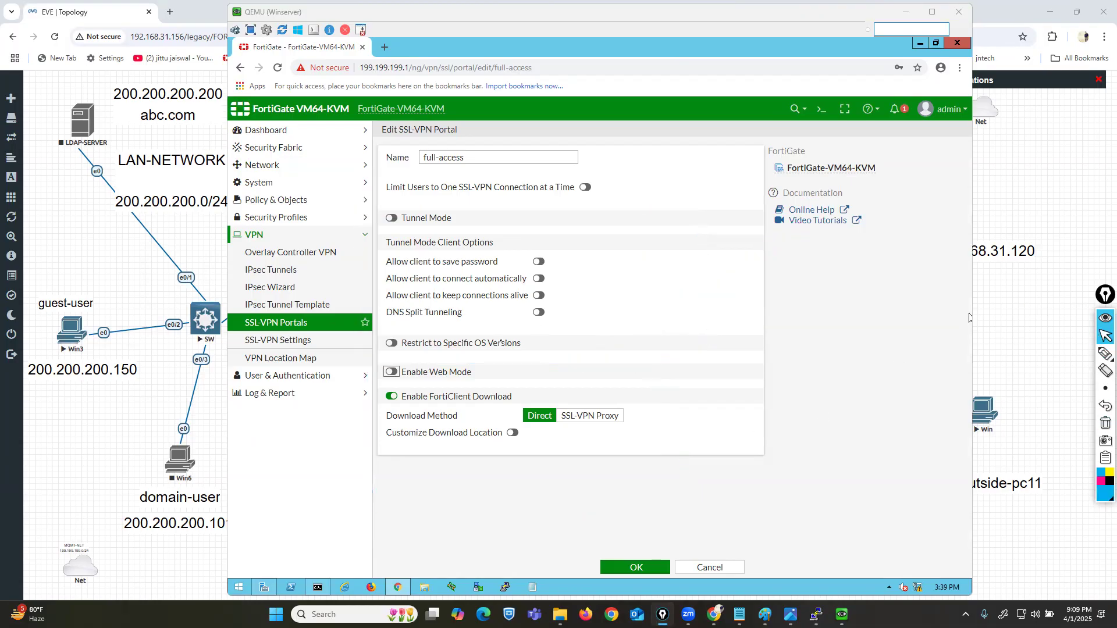
click(395, 373)
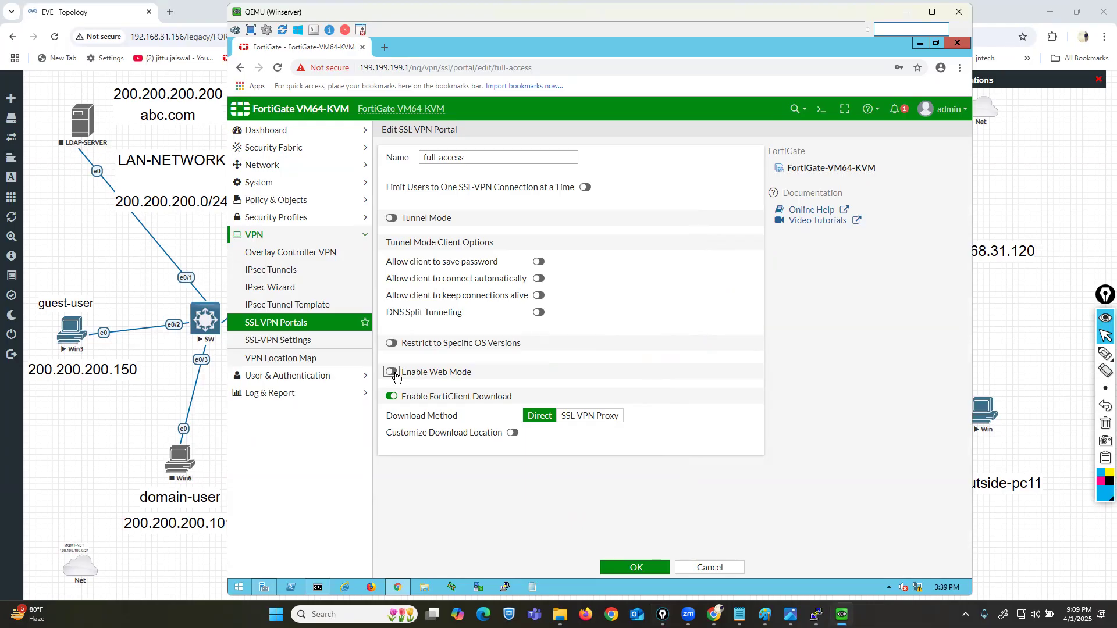
Step: Turn Web Mode back on for the full-access portal
click(391, 372)
click(391, 372)
click(392, 372)
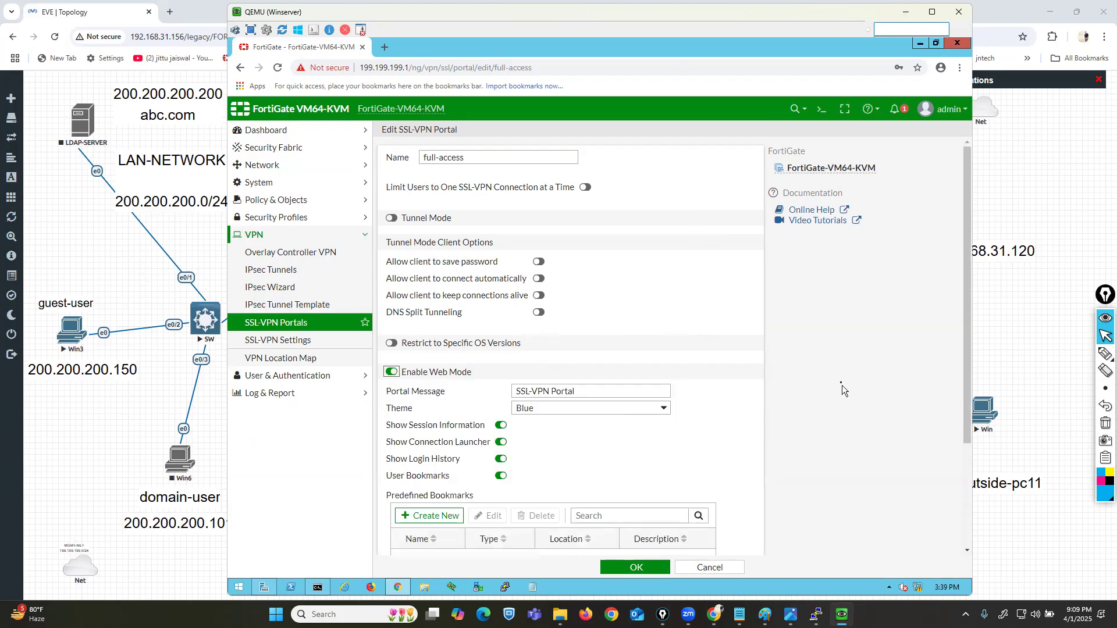
scroll(843, 385, down, 2)
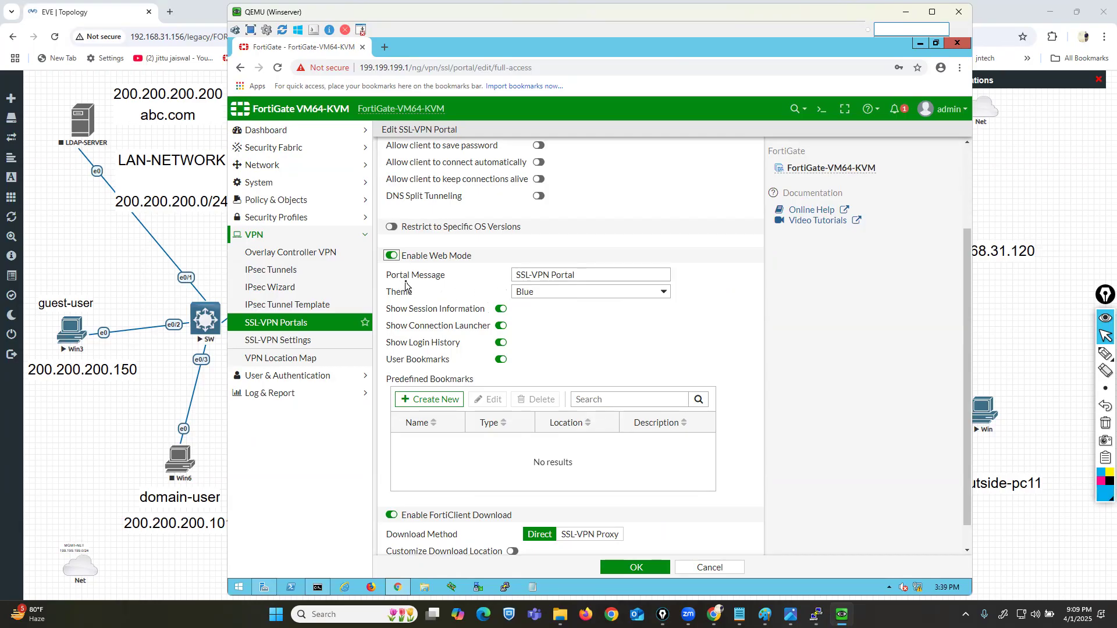
Step: Highlight the Portal Message and Predefined Bookmarks settings, then save the full-access portal
drag(391, 276, 428, 275)
drag(577, 273, 515, 274)
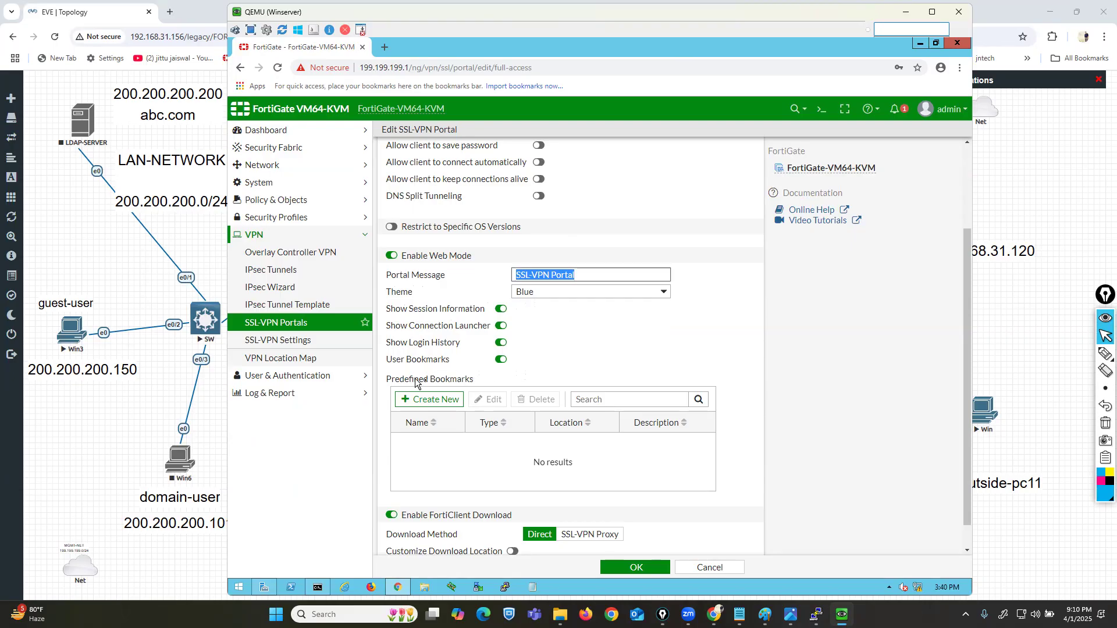
drag(419, 378, 450, 382)
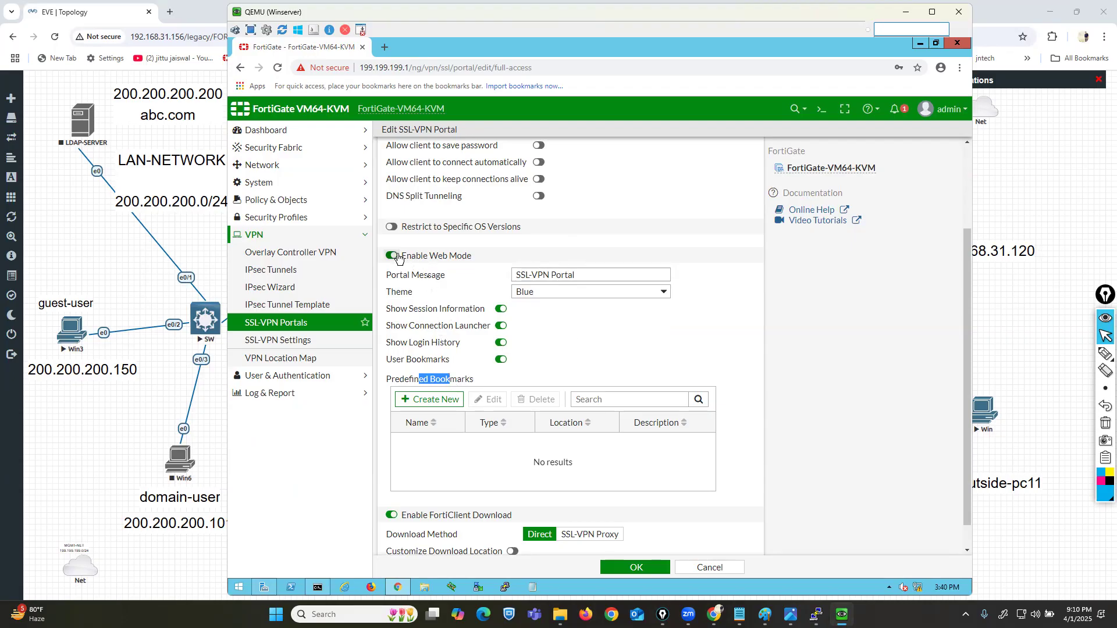
scroll(617, 297, up, 2)
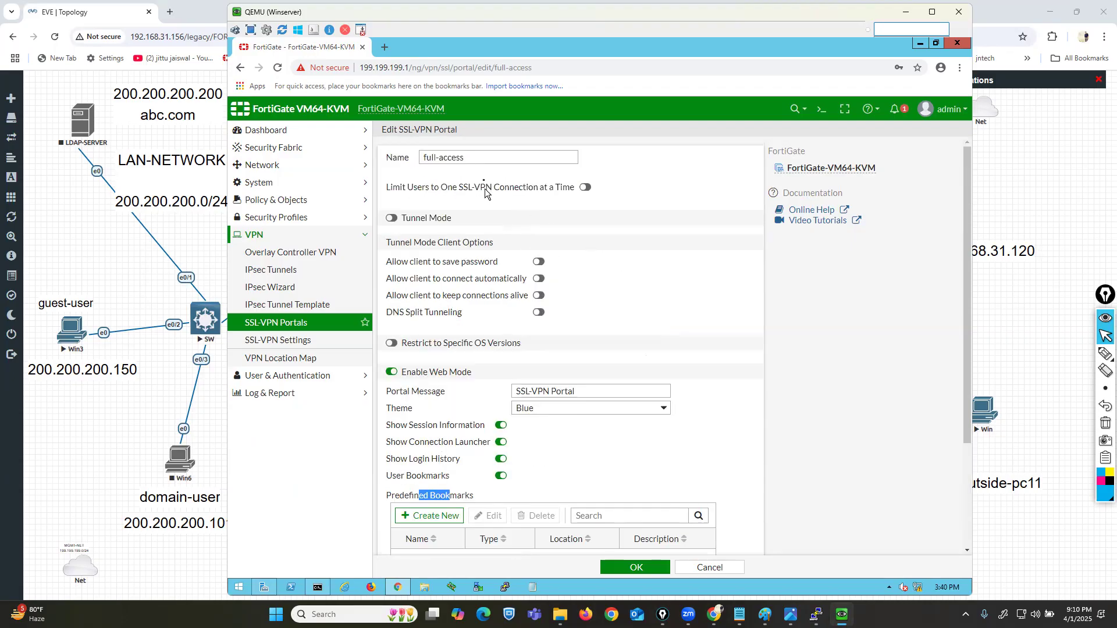
triple_click(438, 157)
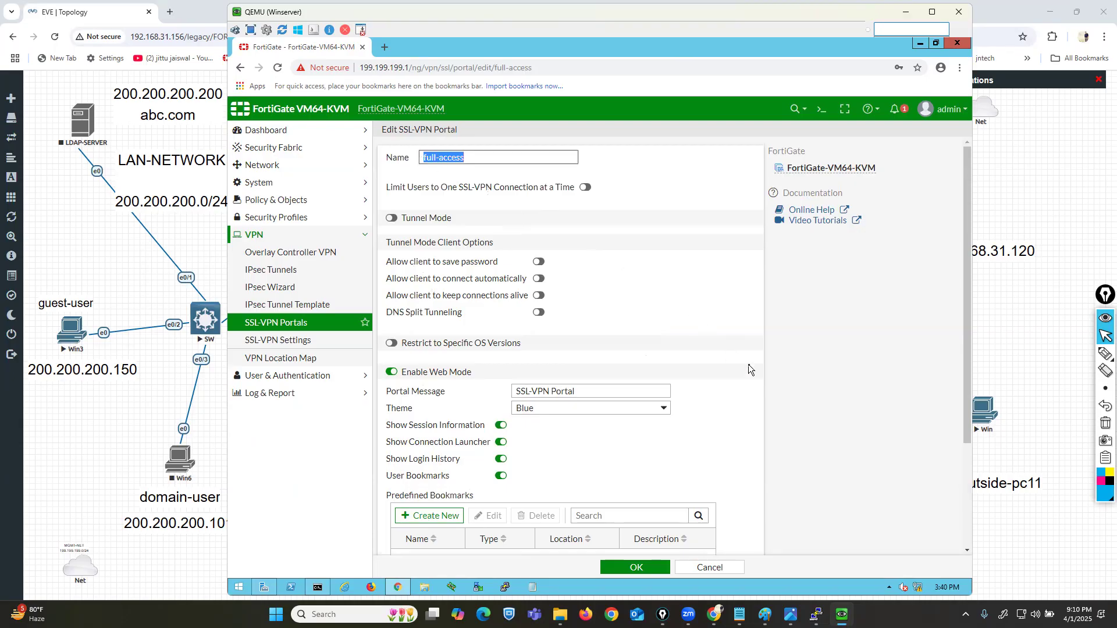
scroll(748, 364, down, 3)
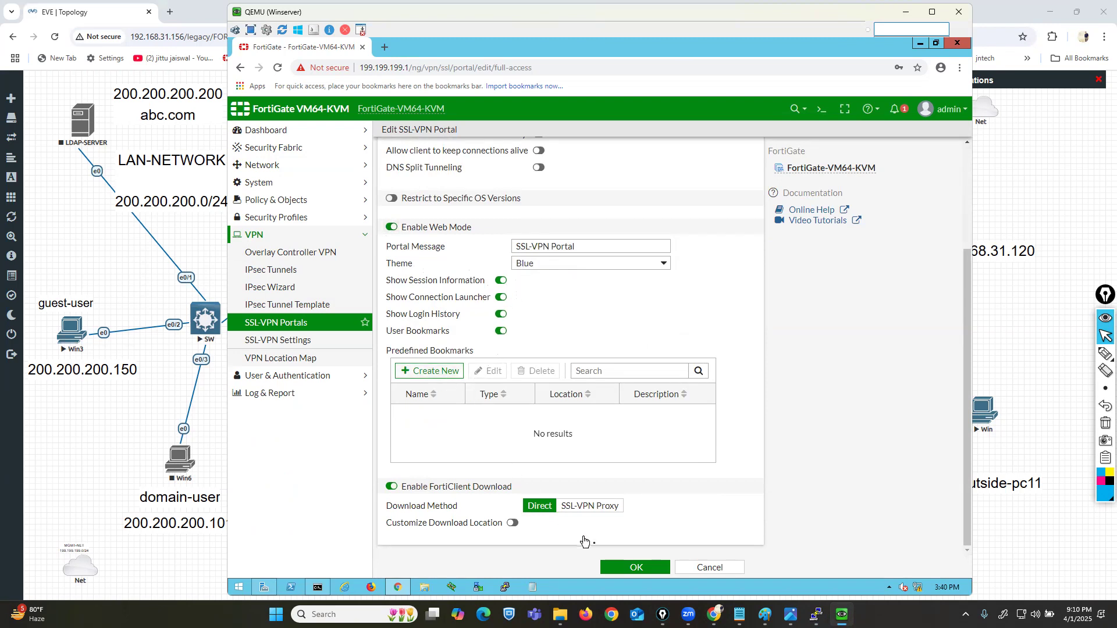
click(630, 567)
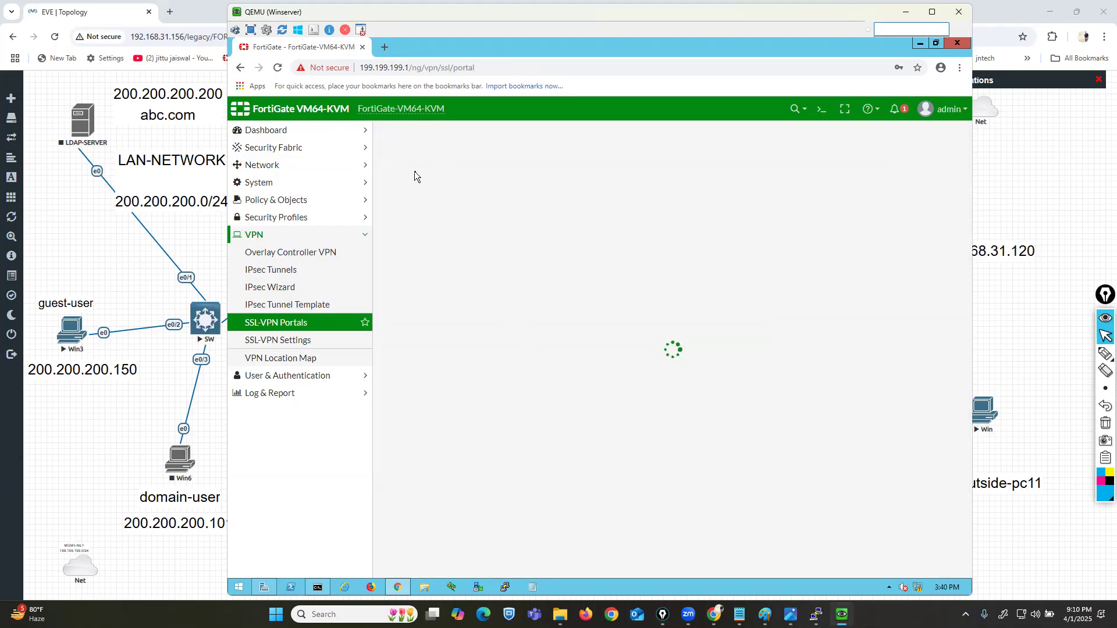
Step: Annotate the full-access row: cross out tunnel mode Disabled, arrow to web mode Enabled
mouse_move(1105, 355)
click(1070, 355)
click(1101, 480)
mouse_move(623, 190)
mouse_down()
mouse_move(576, 227)
mouse_move(623, 252)
mouse_up()
mouse_move(828, 309)
mouse_down()
mouse_move(827, 196)
mouse_move(814, 210)
mouse_move(848, 220)
mouse_up()
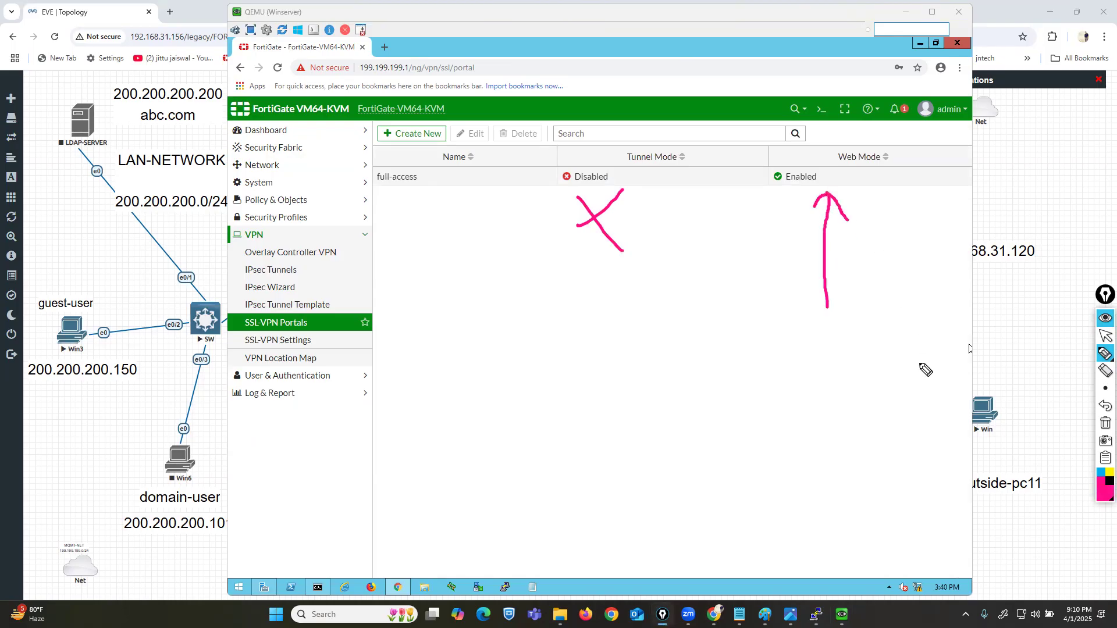
click(1105, 423)
click(1104, 336)
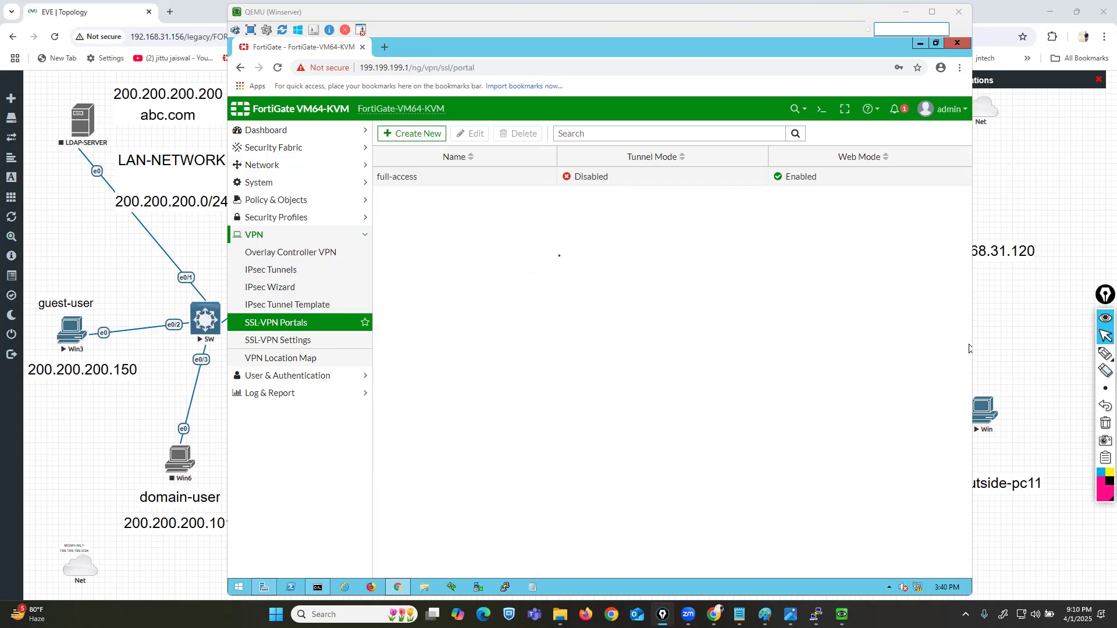
Step: Mark list points and tick SSL-VPN Settings as the next page, then clear the strokes
click(1105, 353)
drag(484, 235, 533, 237)
drag(473, 292, 521, 294)
drag(466, 338, 511, 344)
drag(462, 394, 494, 398)
mouse_move(314, 339)
mouse_down()
mouse_move(335, 349)
mouse_move(358, 321)
mouse_up()
click(1099, 423)
Step: Box the not-fully-configured warning on the SSL-VPN Settings page
click(1105, 336)
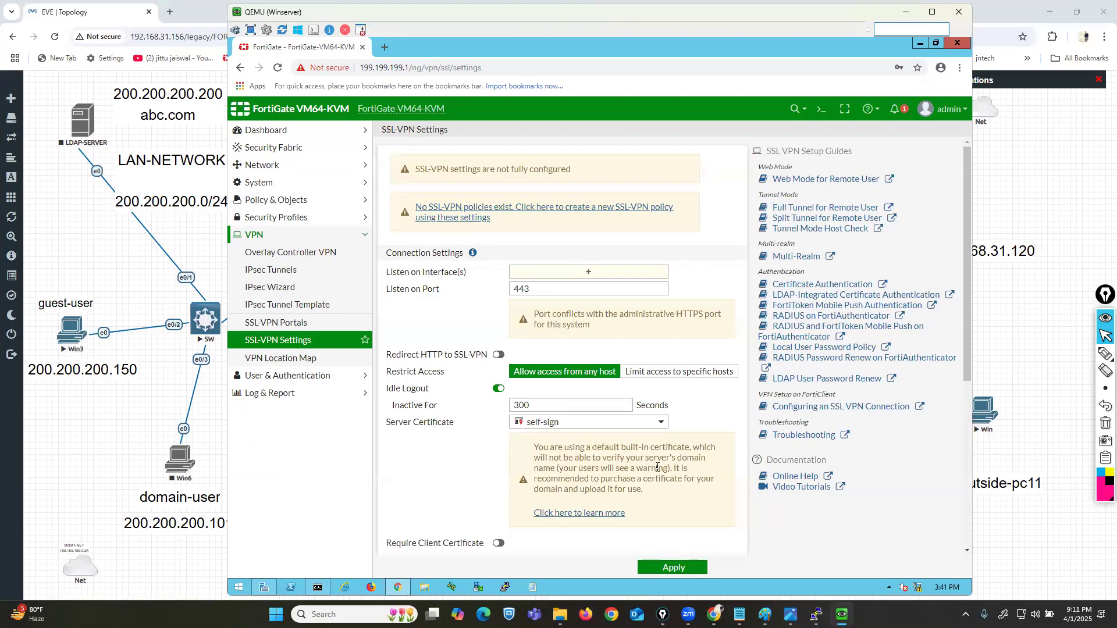
click(1106, 353)
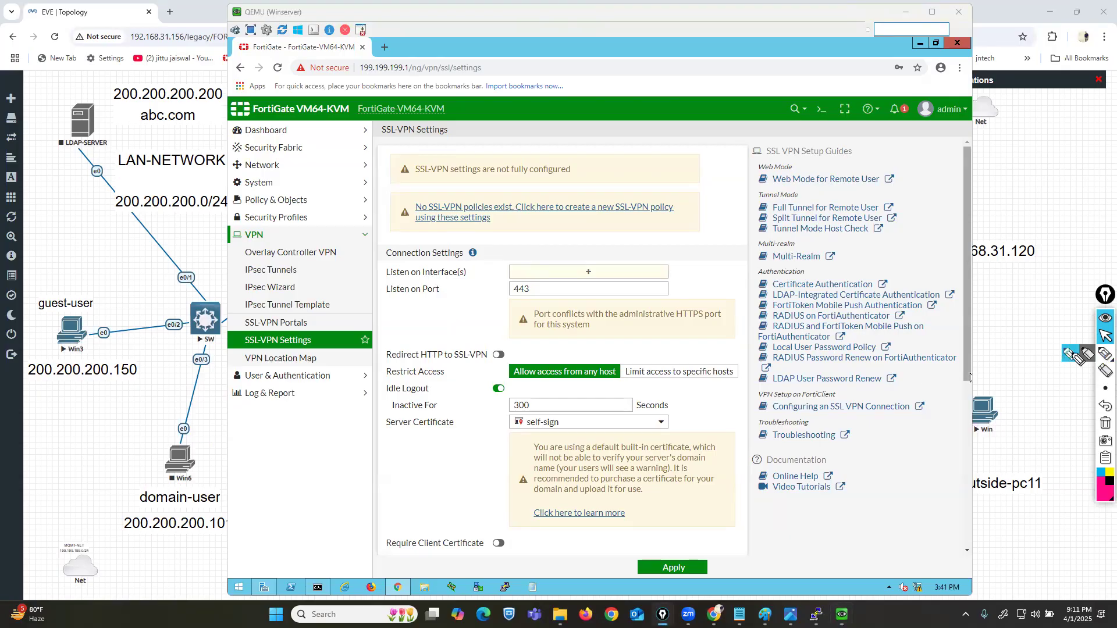
mouse_move(317, 174)
mouse_down()
mouse_move(370, 171)
mouse_move(388, 187)
mouse_move(578, 186)
mouse_move(468, 150)
mouse_move(389, 151)
mouse_up()
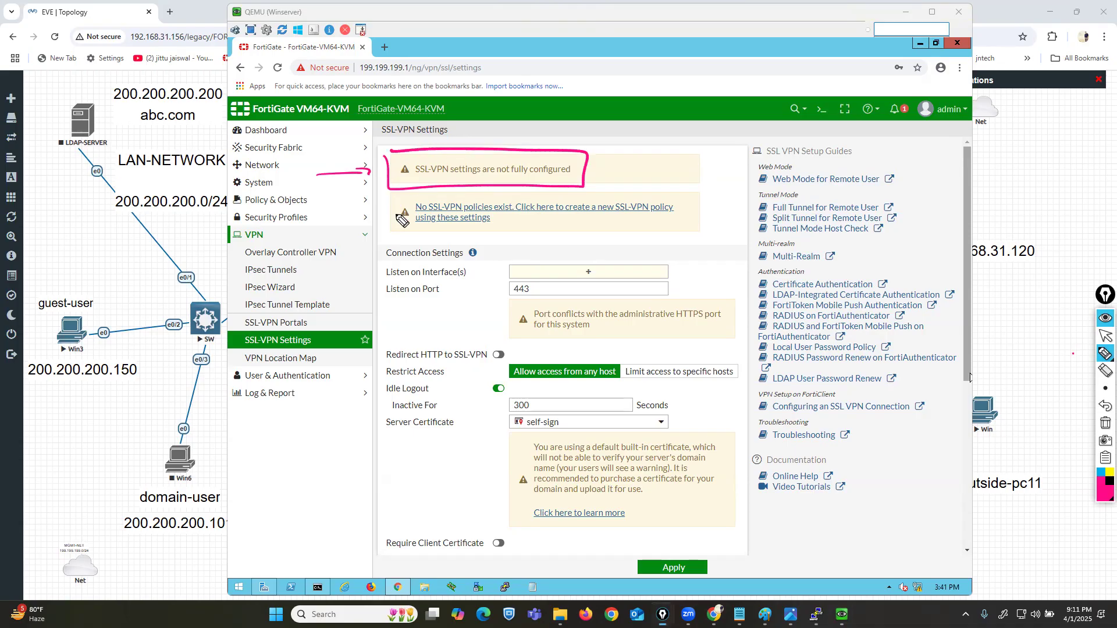
drag(286, 221, 529, 232)
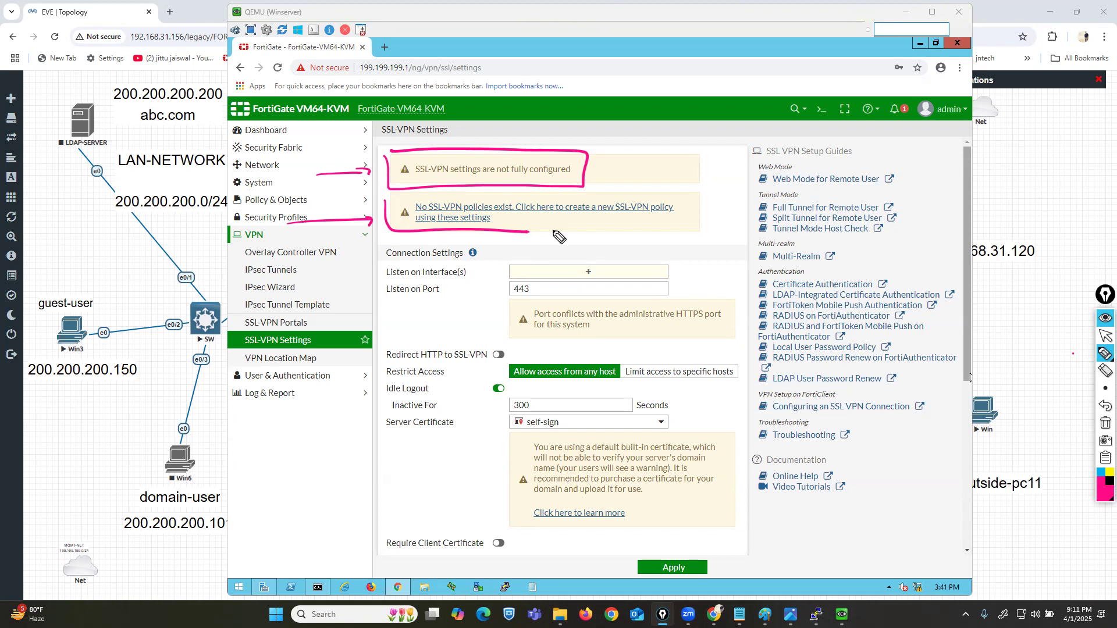
click(1105, 423)
Step: Underline the empty Listen on Interface(s) setting, then bring the EVE-NG topology forward
mouse_move(1103, 353)
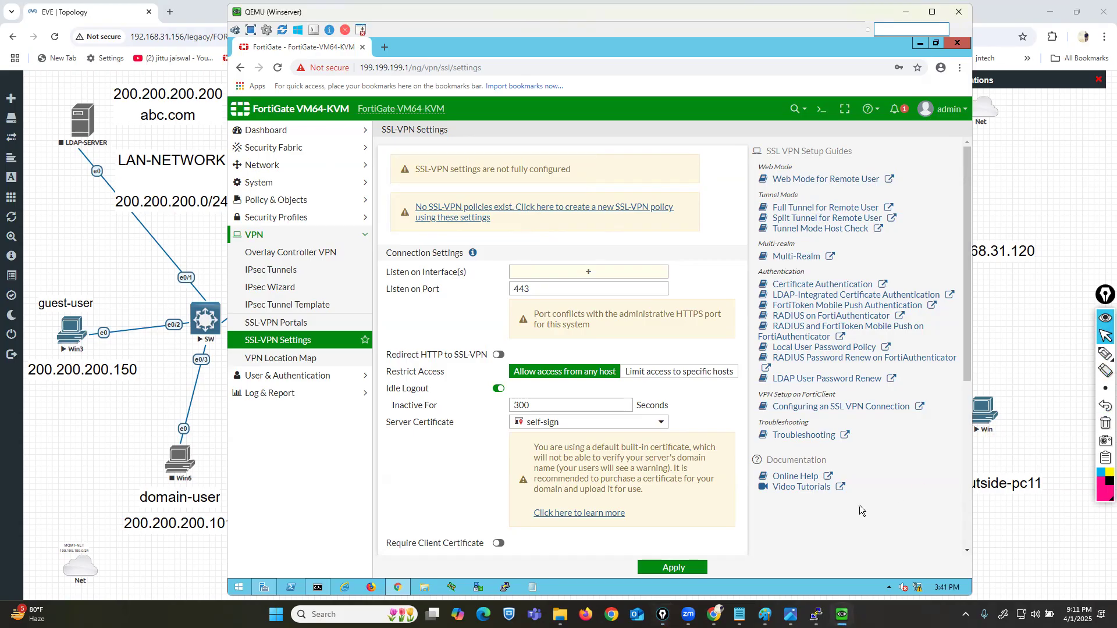
scroll(860, 505, down, 1)
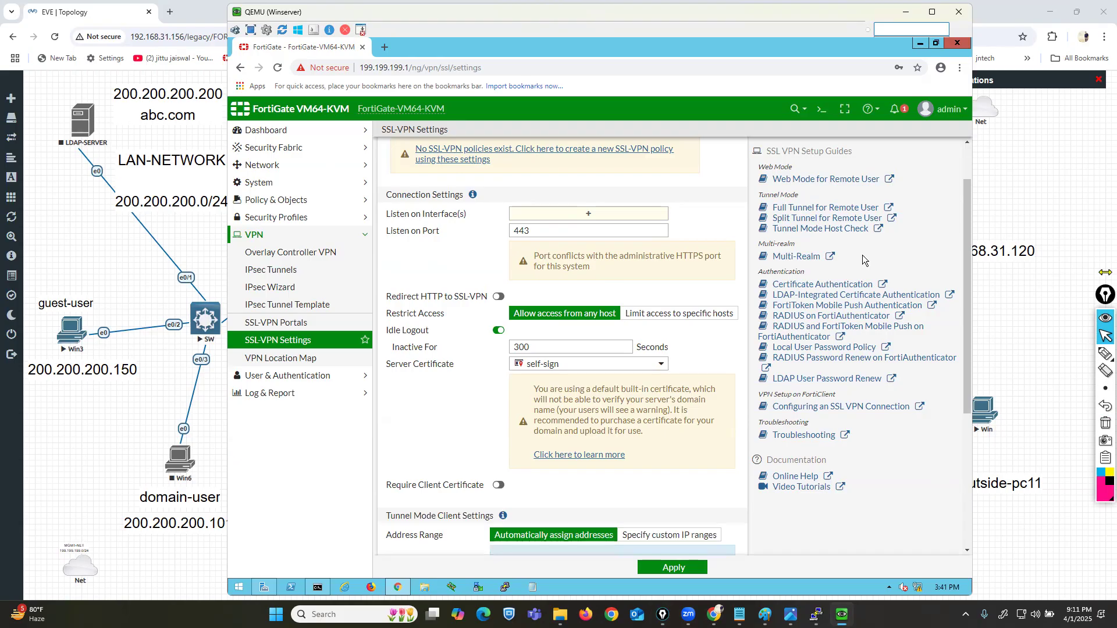
click(1105, 353)
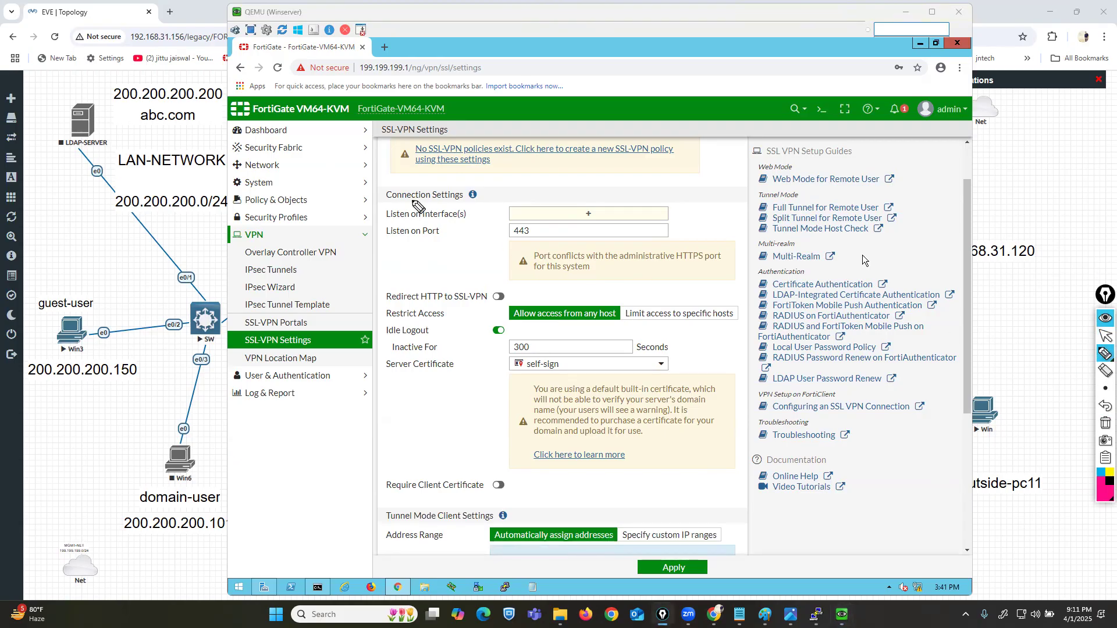
drag(379, 221, 466, 222)
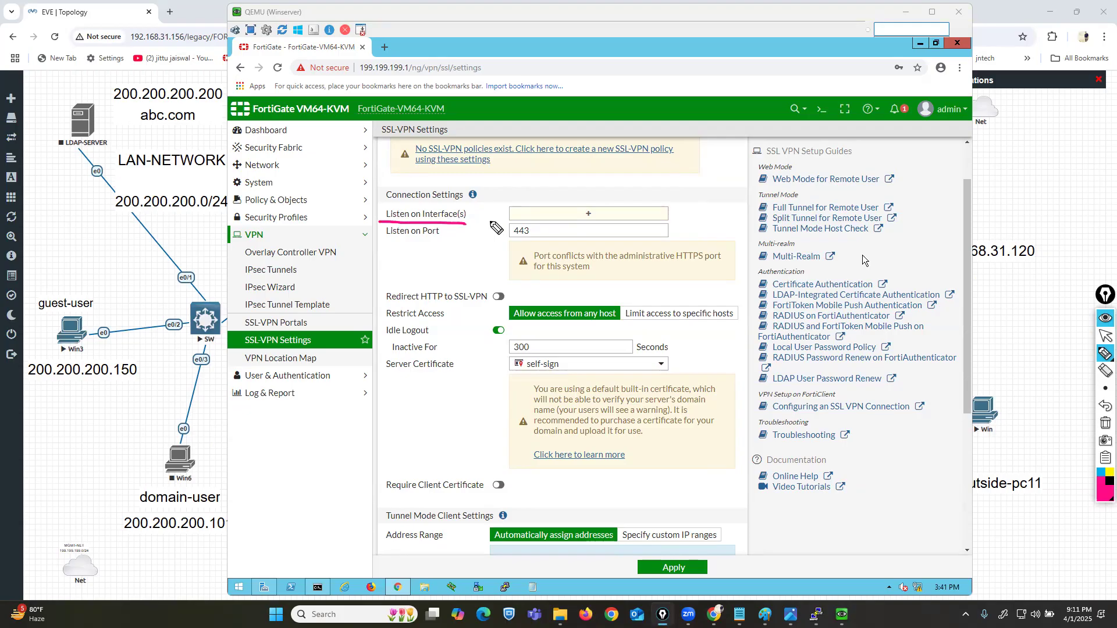
click(1105, 336)
click(1058, 347)
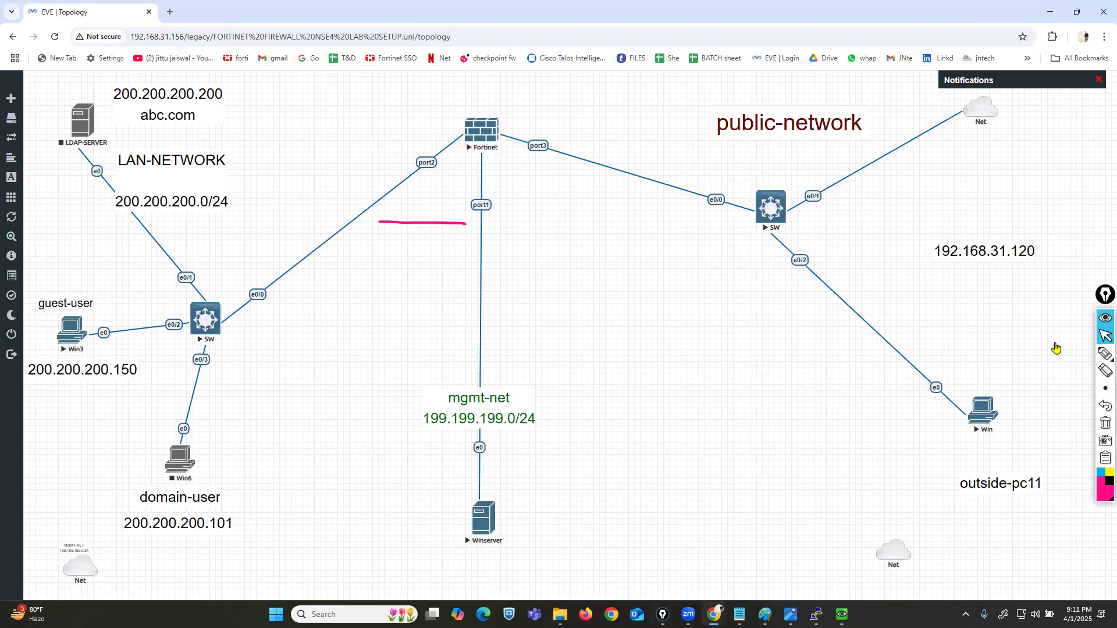
Step: Trace the path from the outside PC through the switch to Fortinet port3, then return to the Winserver console
click(1105, 353)
mouse_move(989, 393)
mouse_down()
mouse_move(963, 434)
mouse_move(1000, 401)
mouse_up()
mouse_move(789, 236)
mouse_down()
mouse_move(795, 432)
mouse_move(958, 289)
mouse_move(1017, 349)
mouse_up()
mouse_move(818, 446)
mouse_down()
mouse_move(841, 472)
mouse_move(833, 451)
mouse_up()
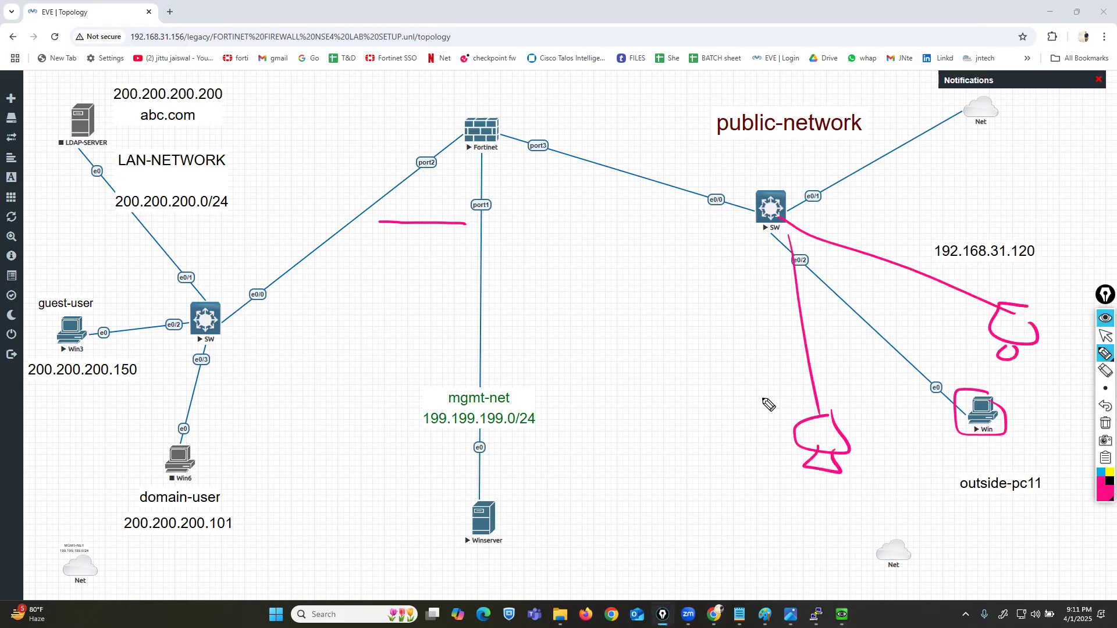
mouse_move(557, 129)
mouse_down()
mouse_move(537, 131)
mouse_move(519, 164)
mouse_move(579, 139)
mouse_move(557, 130)
mouse_up()
drag(780, 399, 600, 190)
drag(762, 170, 606, 143)
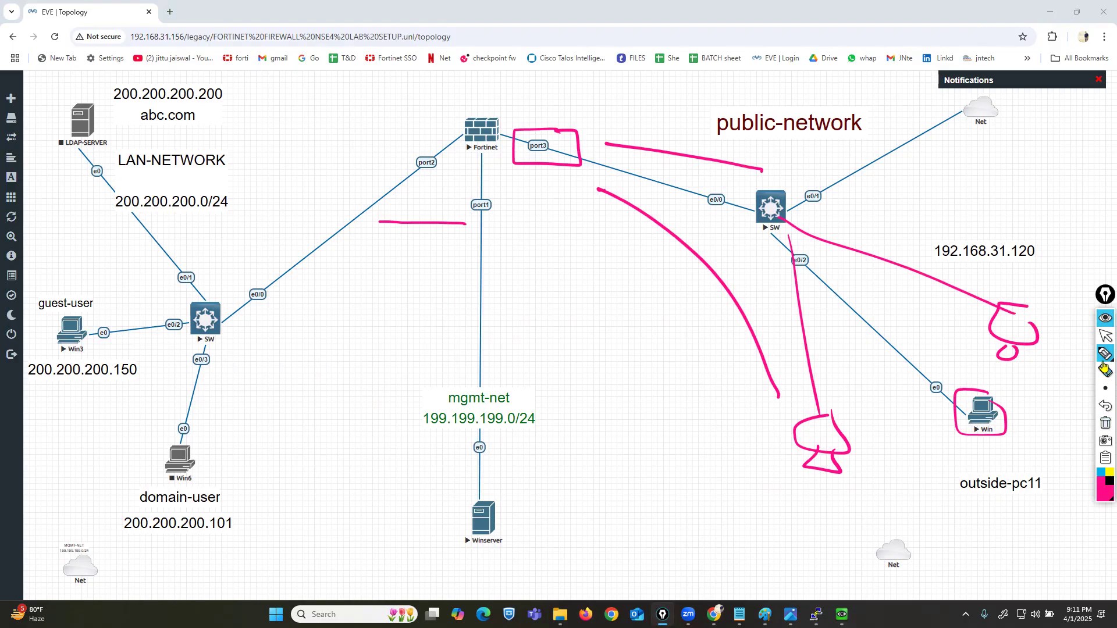
click(1104, 340)
click(842, 614)
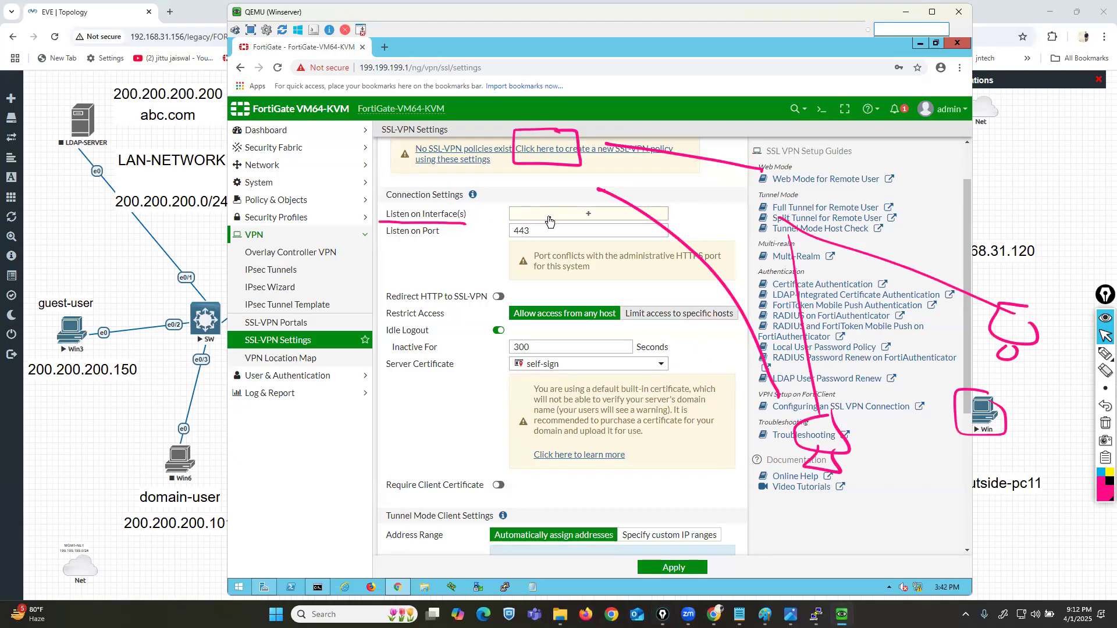
Step: Set WAN (port3) as the SSL-VPN listening interface and highlight the port 443 conflict warning
click(1105, 422)
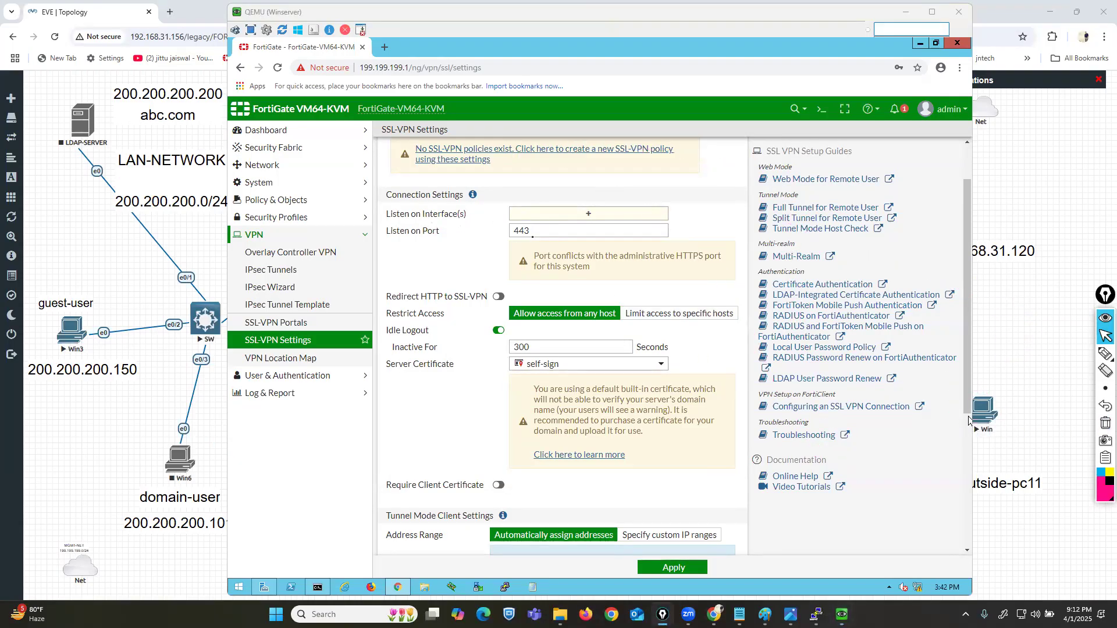
click(554, 220)
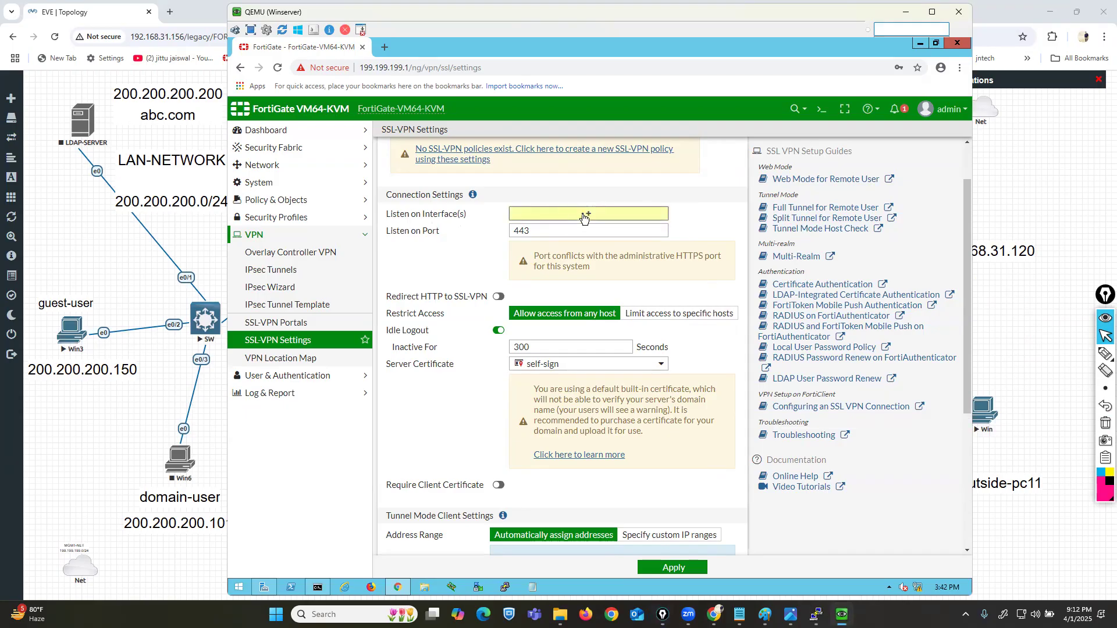
click(586, 214)
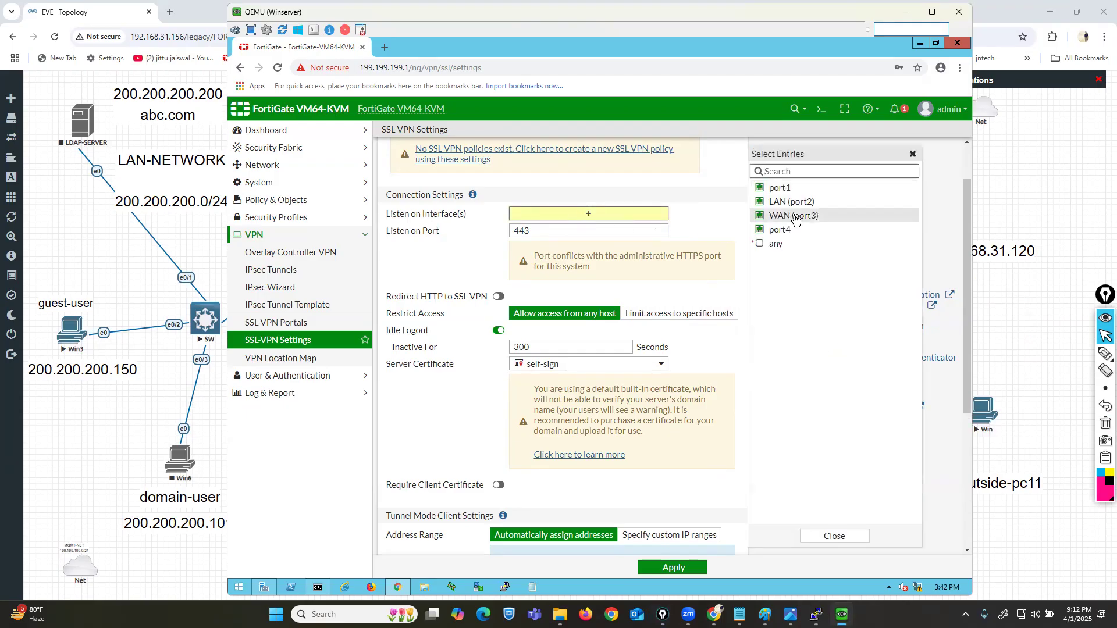
click(795, 216)
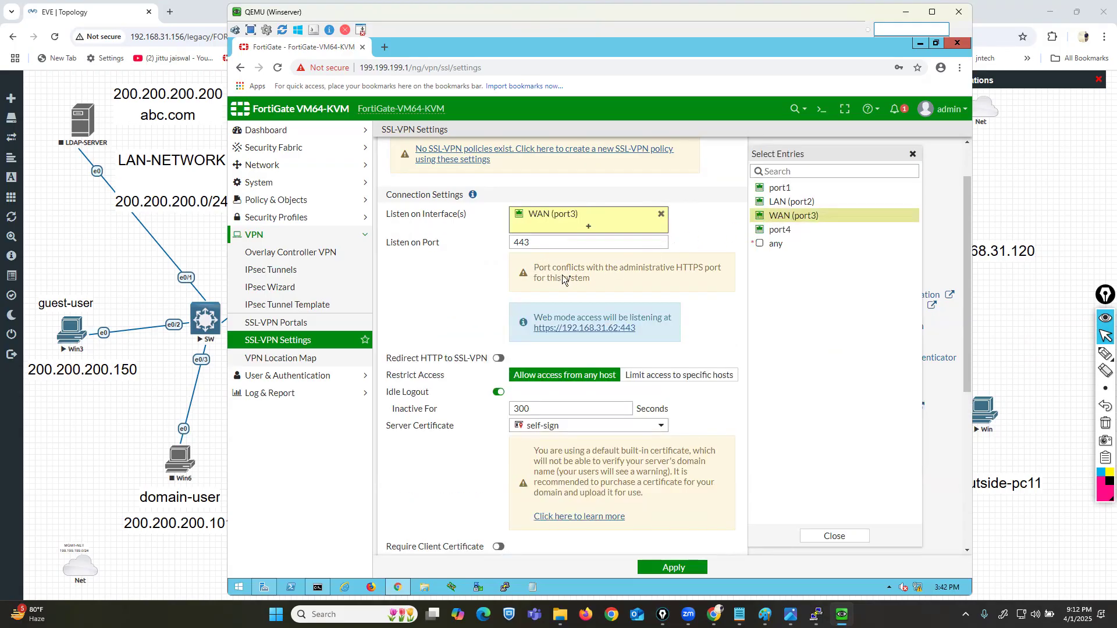
triple_click(592, 278)
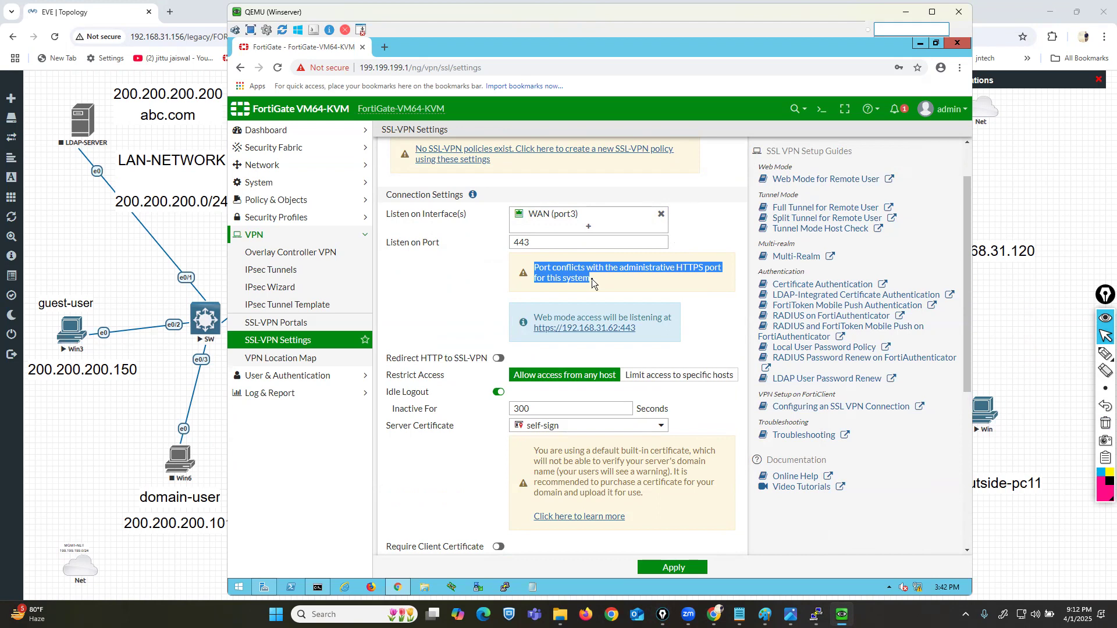
click(559, 245)
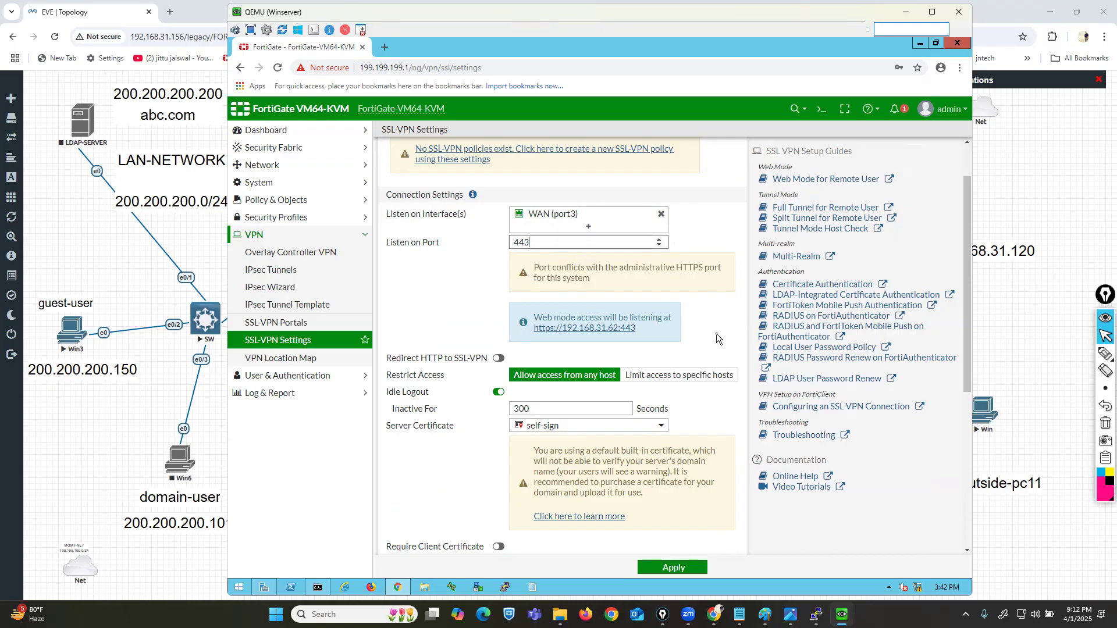
Step: Change the listen port to 4433 and circle the web mode access notice
text(3)
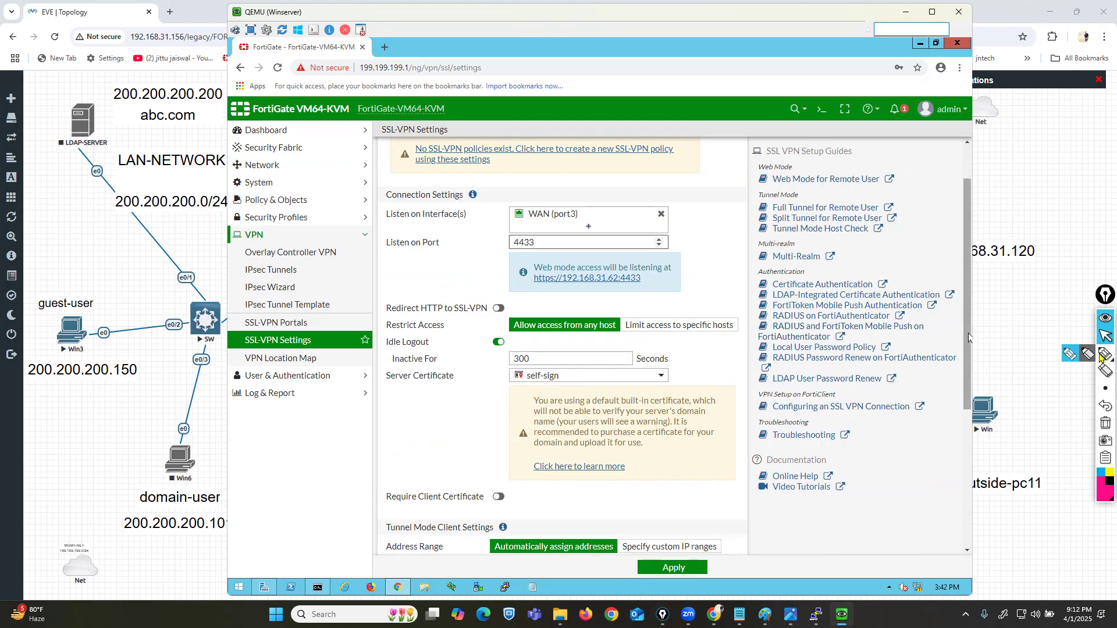
click(1106, 354)
mouse_move(506, 256)
mouse_down()
mouse_move(506, 294)
mouse_move(704, 294)
mouse_move(680, 254)
mouse_move(500, 256)
mouse_up()
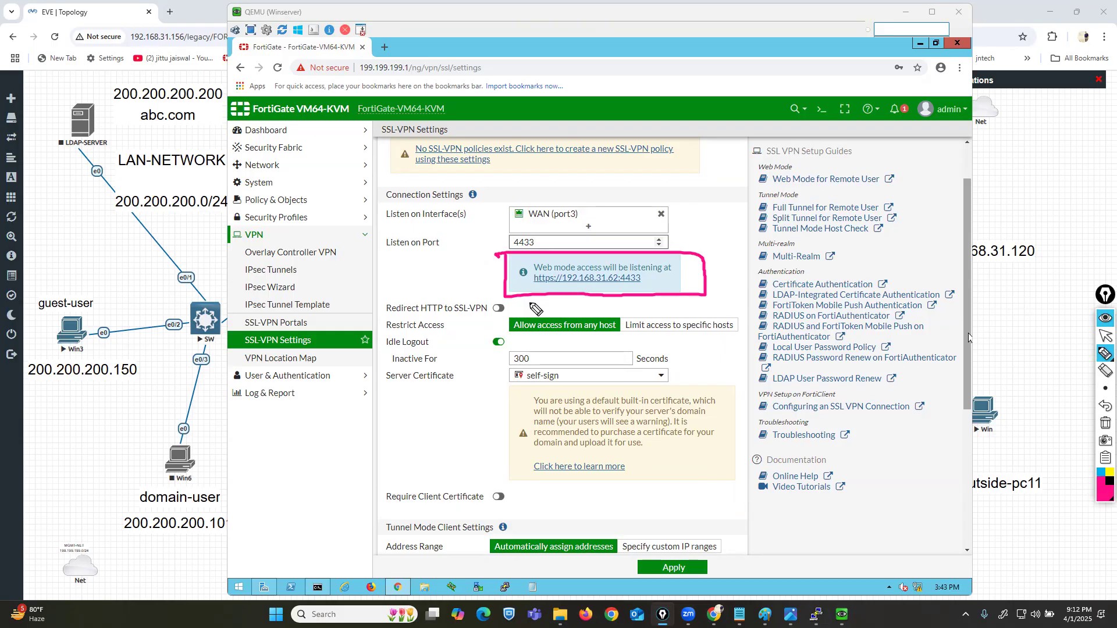
click(1105, 423)
drag(379, 316, 512, 314)
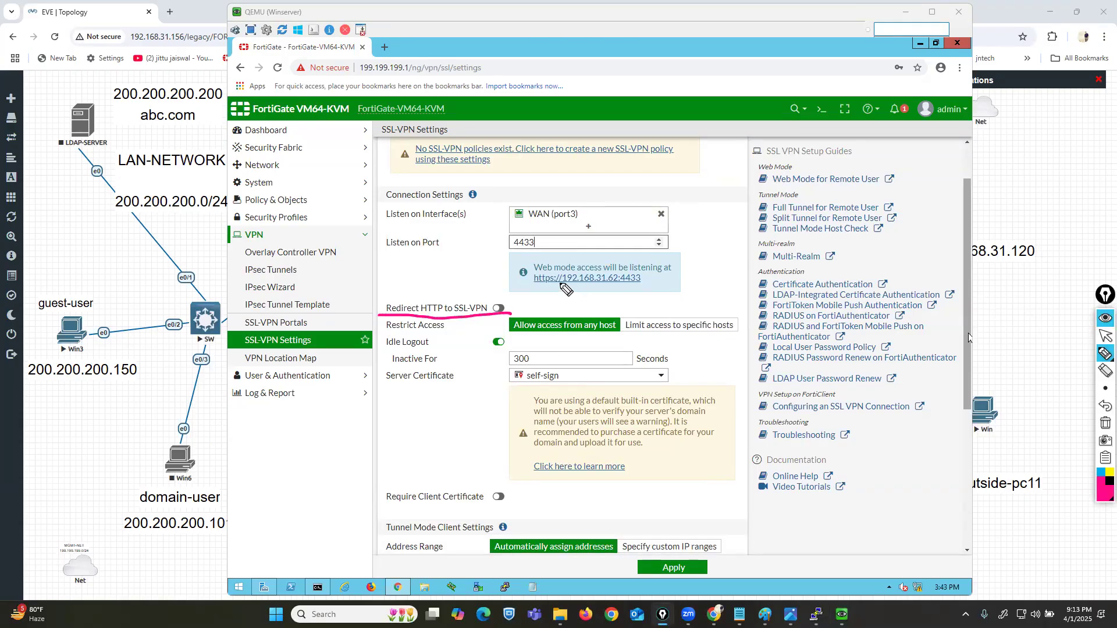
drag(553, 285, 648, 282)
click(1106, 423)
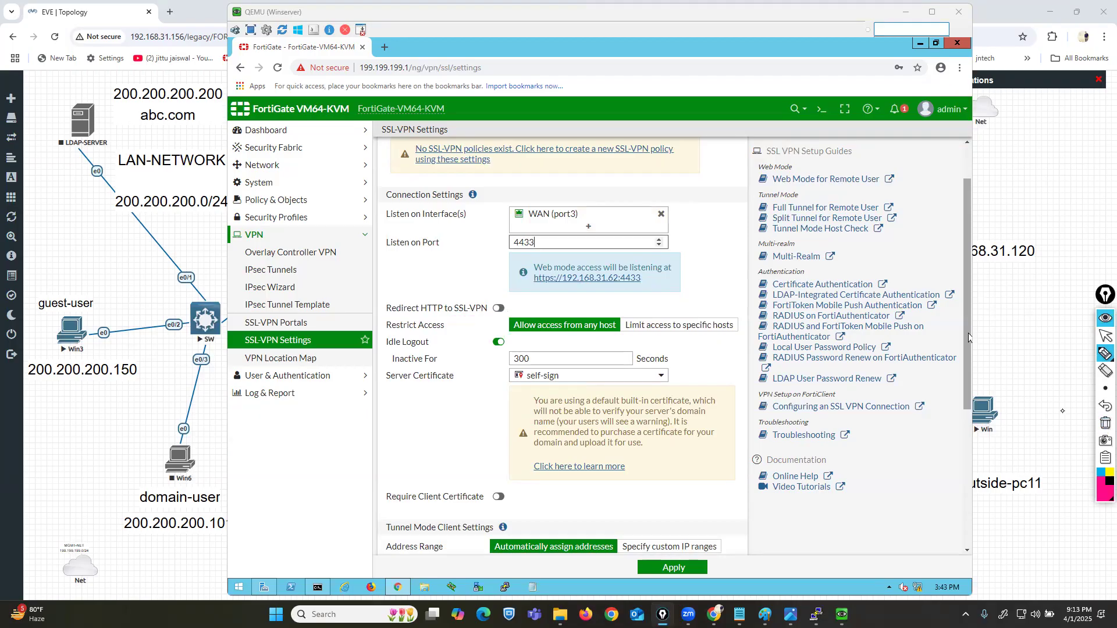
drag(552, 289, 601, 289)
mouse_move(448, 317)
mouse_down()
mouse_move(507, 314)
mouse_move(483, 299)
mouse_move(373, 304)
mouse_move(464, 318)
mouse_up()
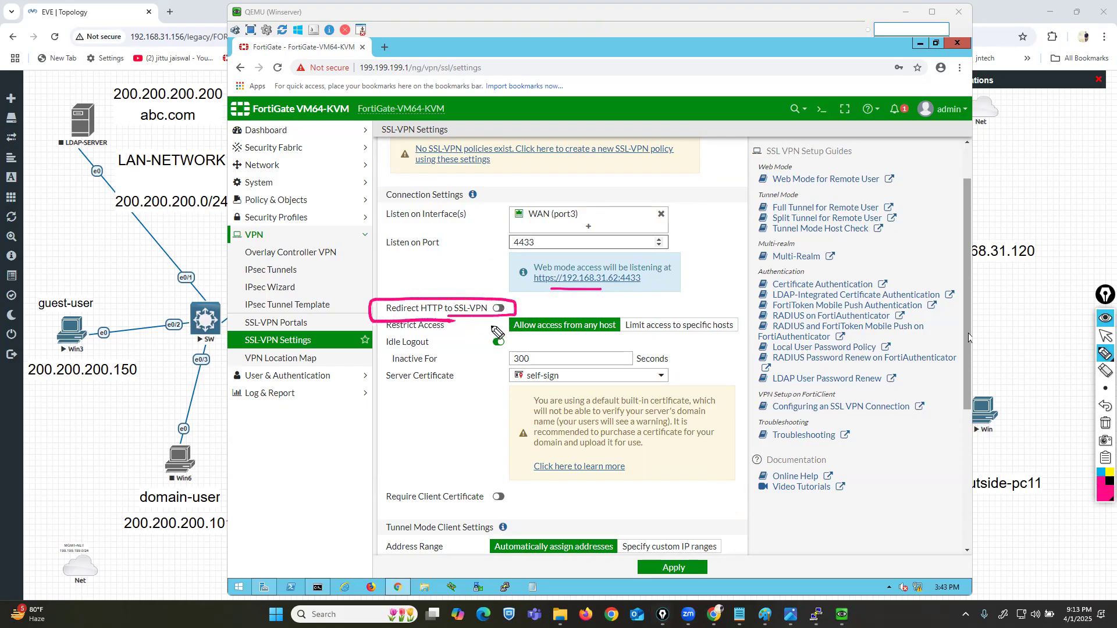
click(1104, 423)
drag(381, 333, 431, 333)
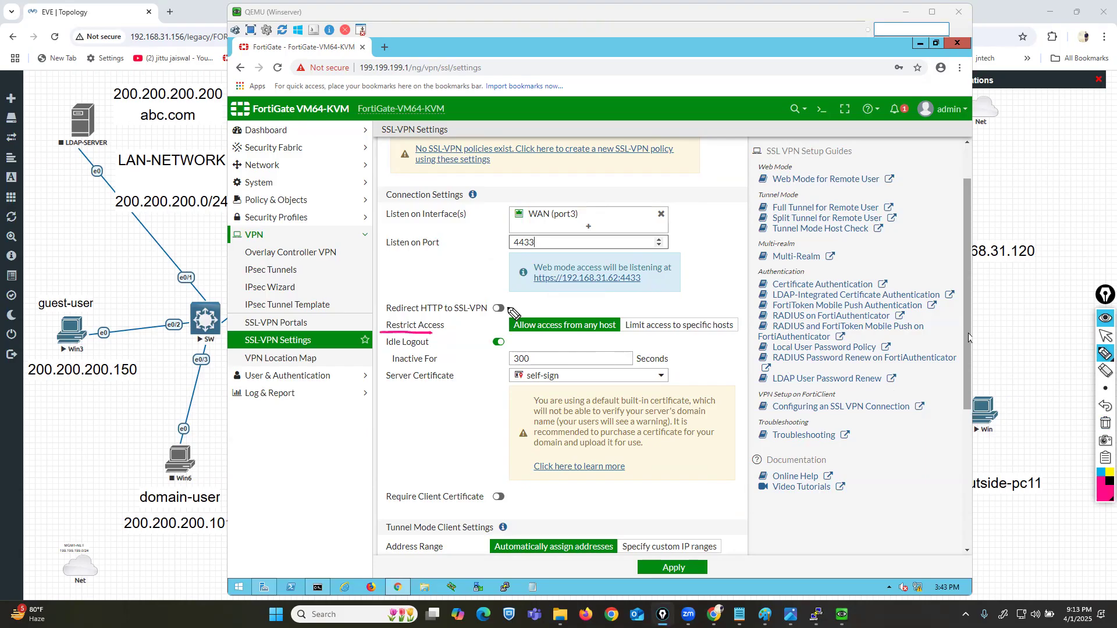
drag(501, 337, 577, 338)
click(1105, 423)
click(1105, 336)
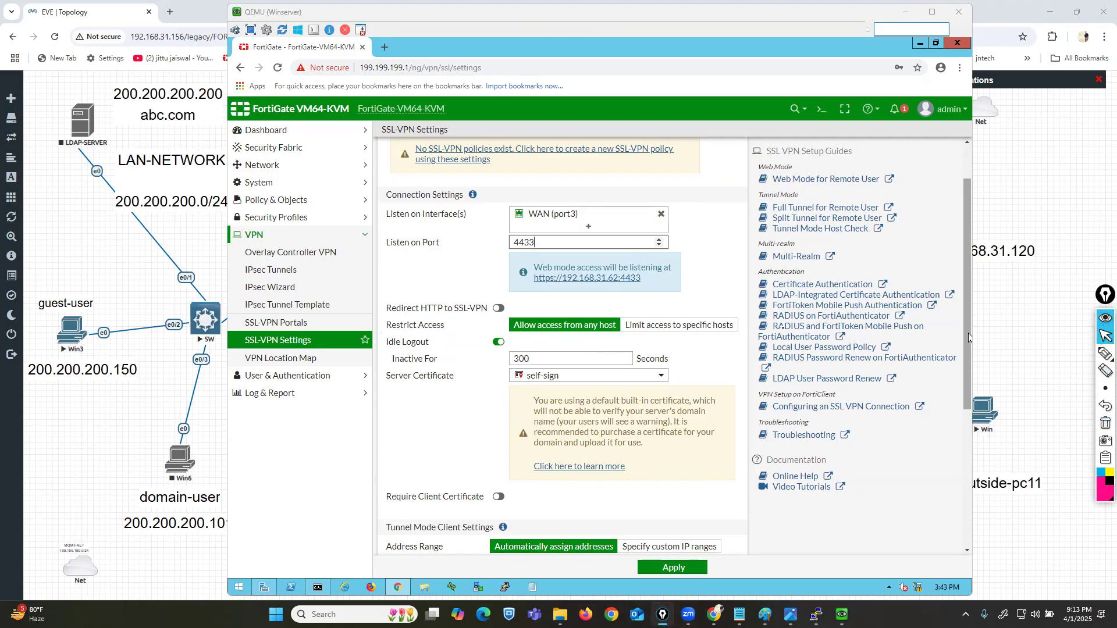
click(672, 327)
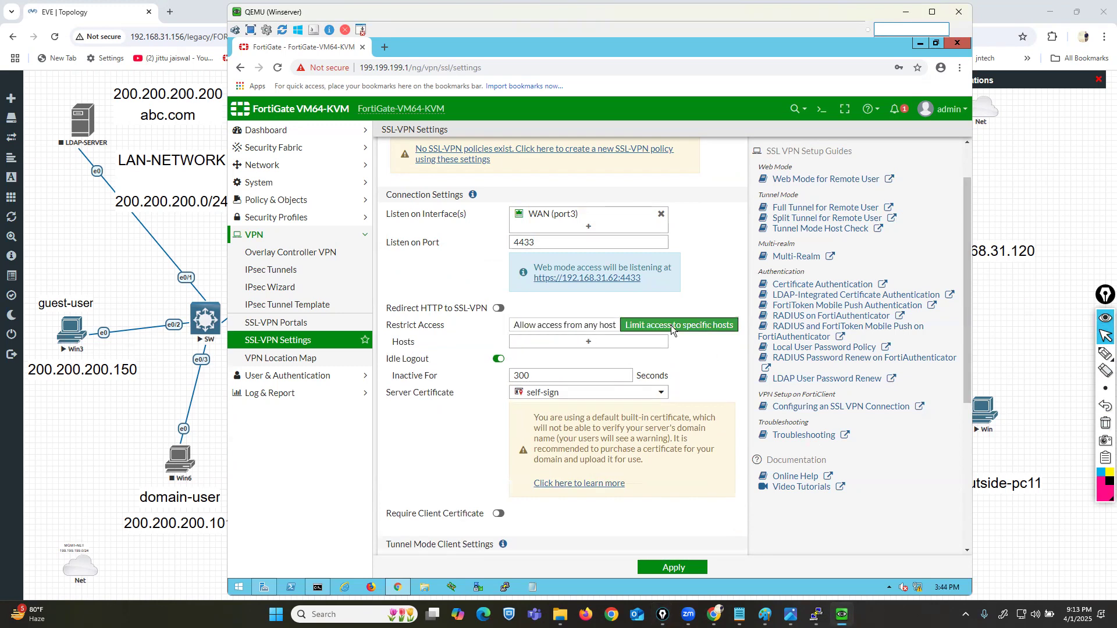
click(627, 349)
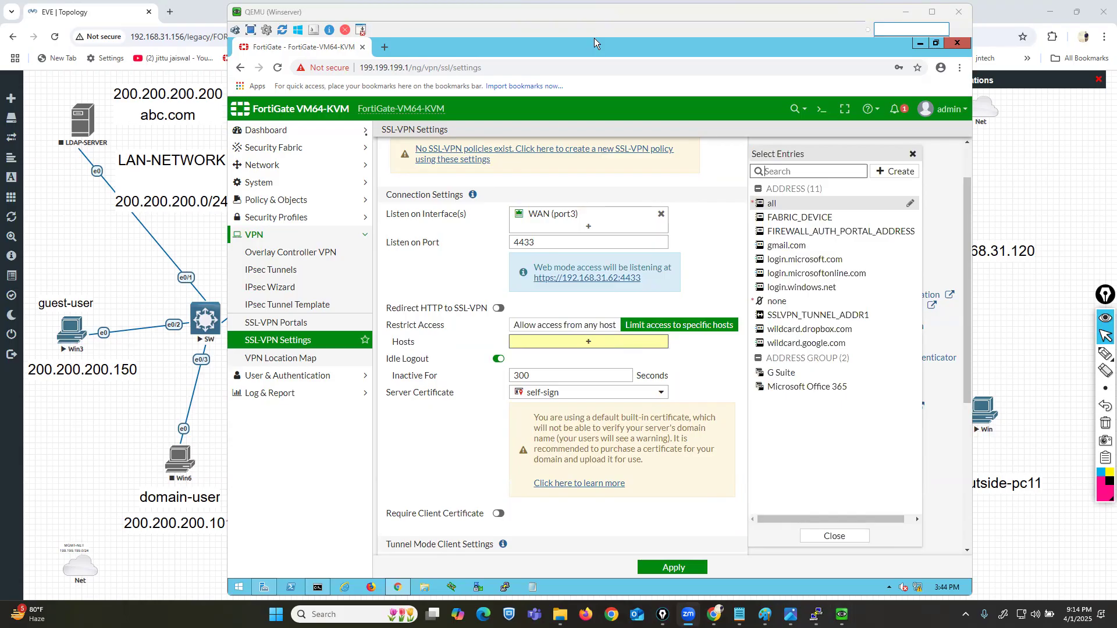
click(894, 172)
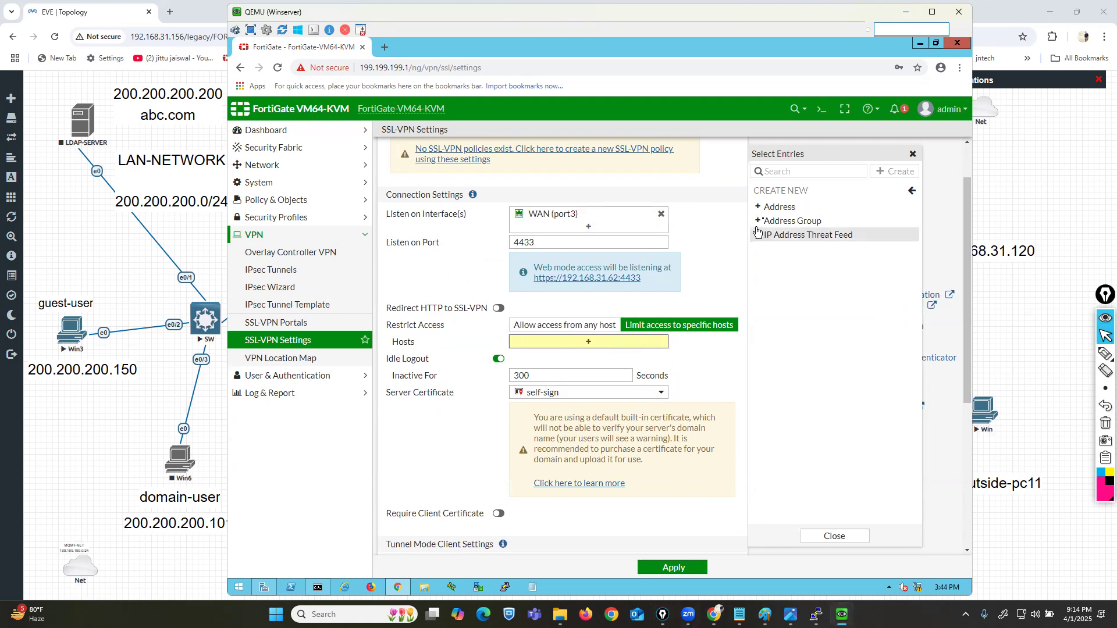
click(773, 211)
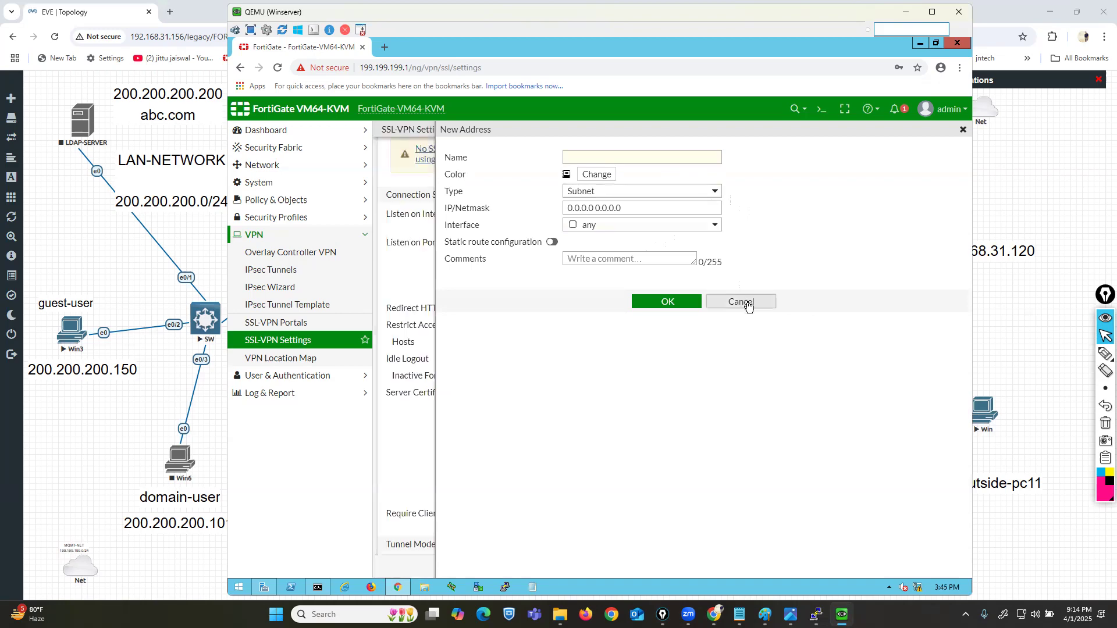
click(746, 302)
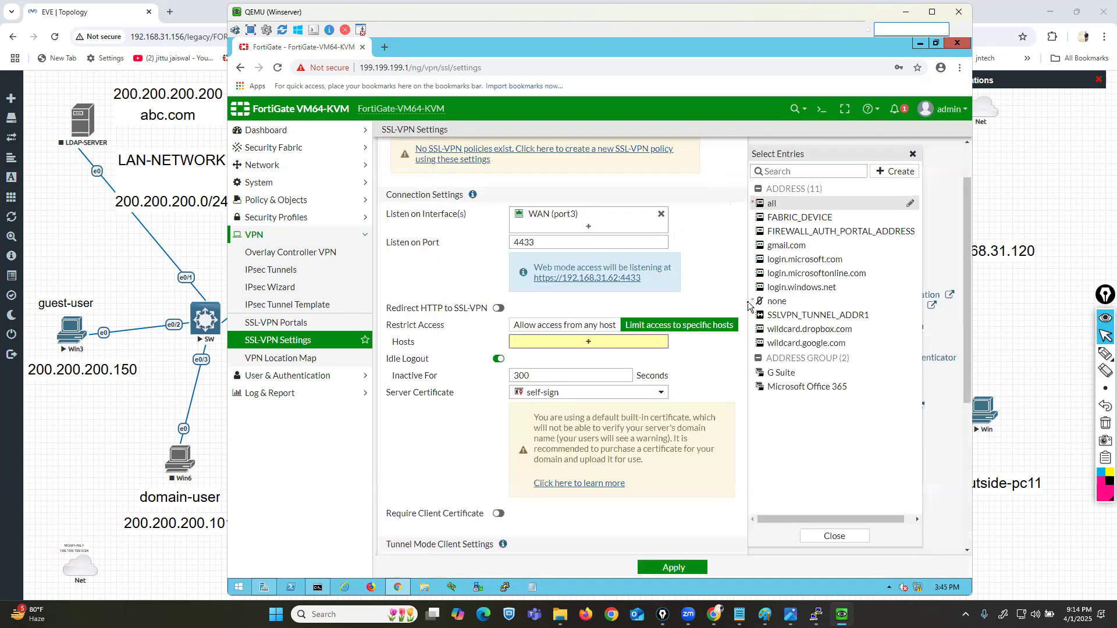
triple_click(594, 324)
click(594, 326)
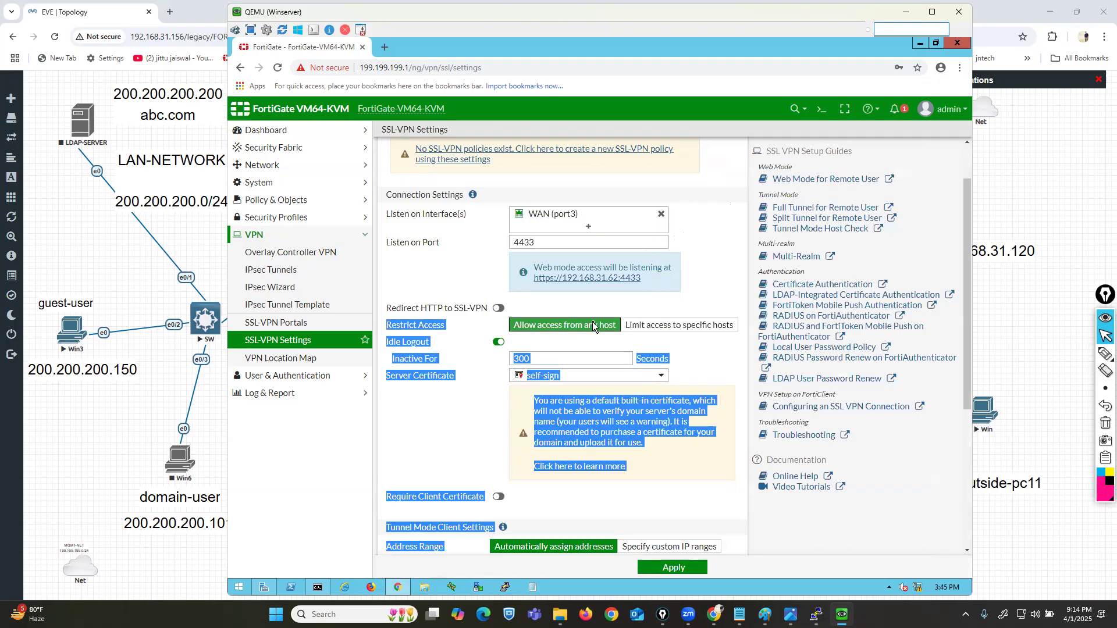
click(696, 281)
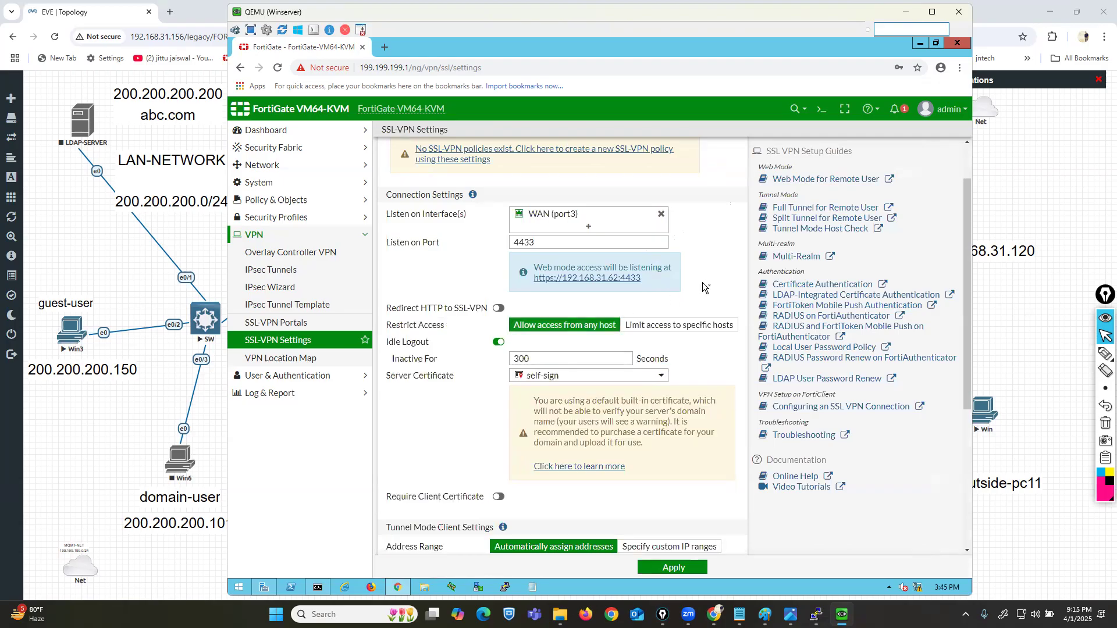
Step: Mark Idle Logout and Server Certificate on the settings page, then switch to the EVE topology
drag(395, 343, 429, 343)
scroll(749, 388, down, 1)
scroll(748, 388, down, 1)
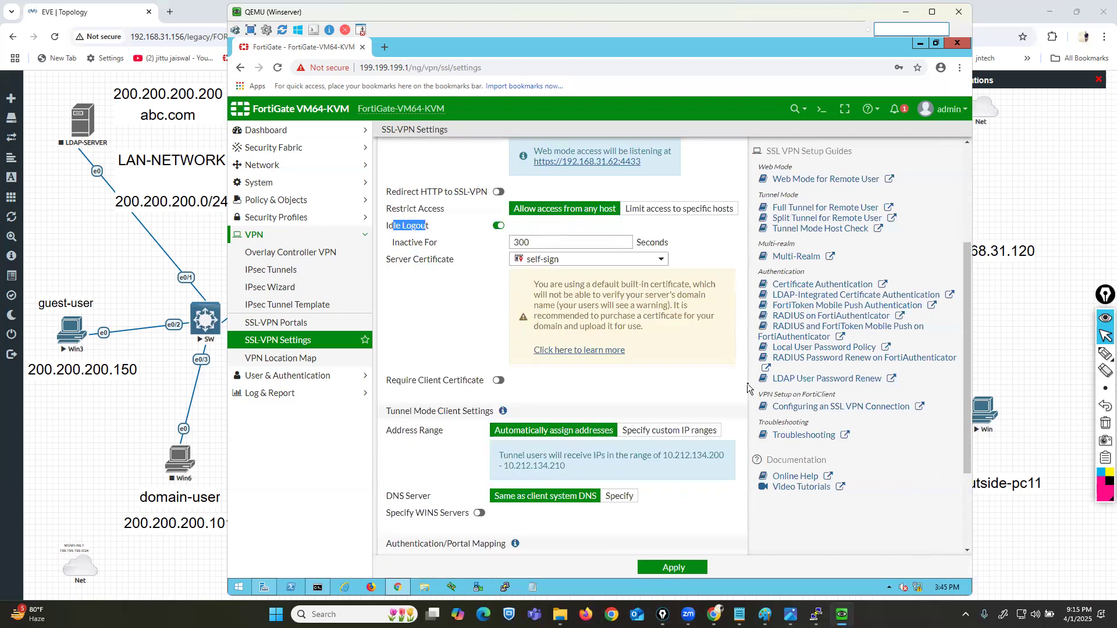
click(1071, 357)
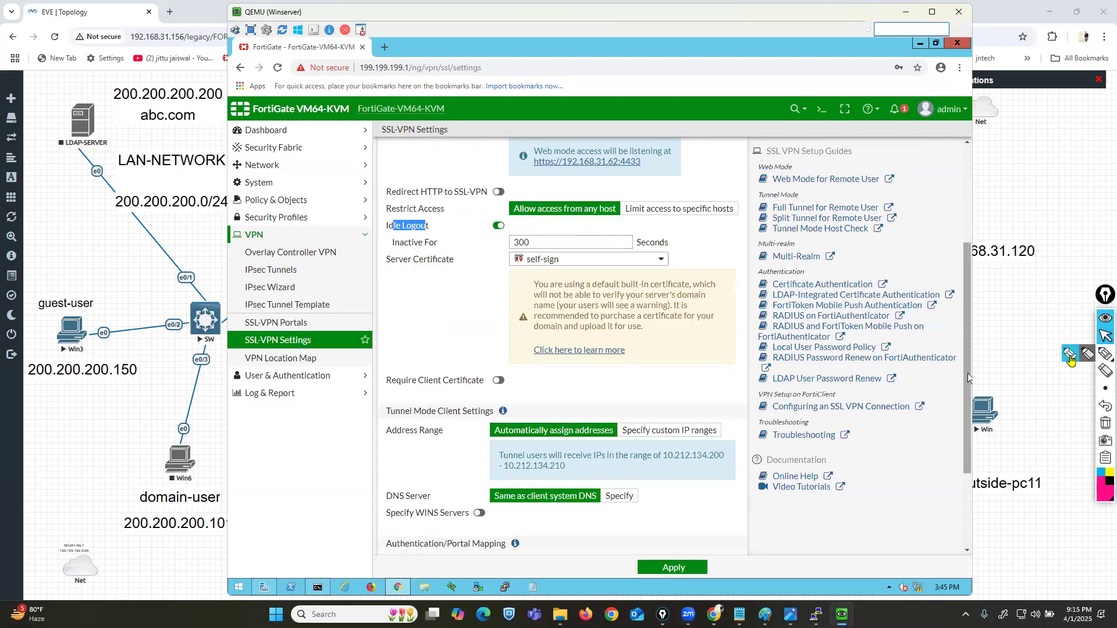
mouse_move(450, 255)
mouse_down()
mouse_move(403, 254)
mouse_move(375, 276)
mouse_move(463, 273)
mouse_move(451, 252)
mouse_up()
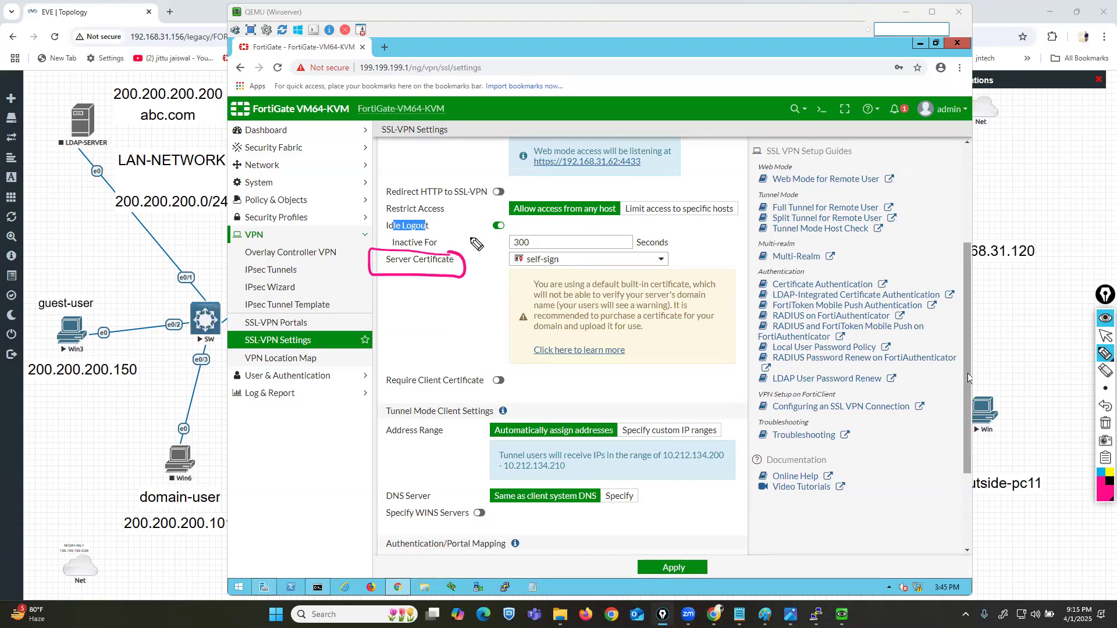
click(1106, 335)
click(165, 13)
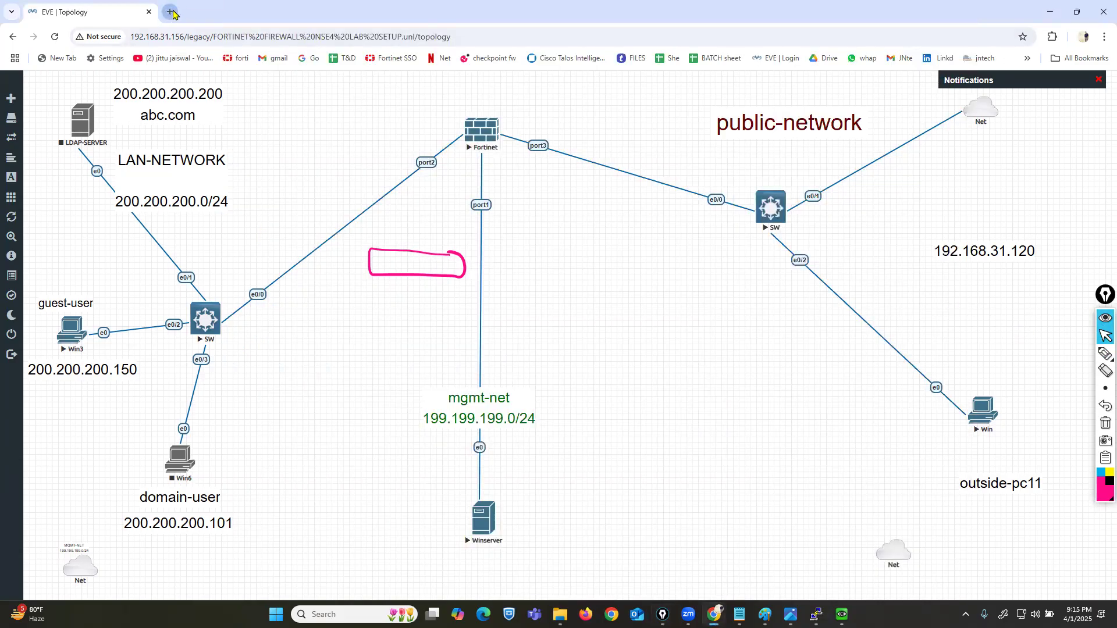
click(169, 12)
text(ici)
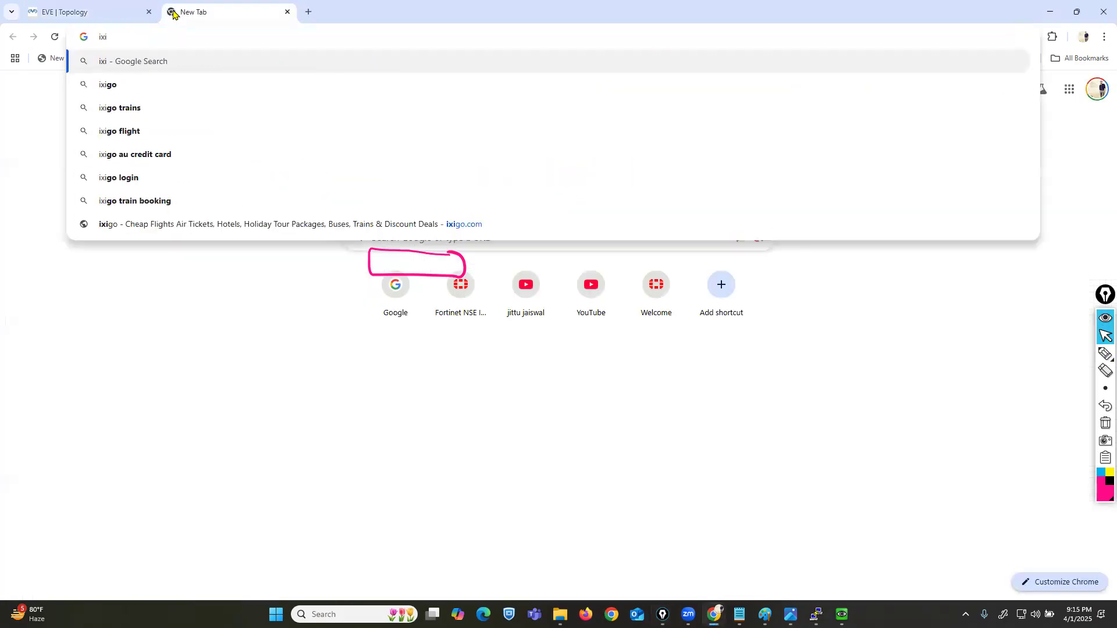
key(Return)
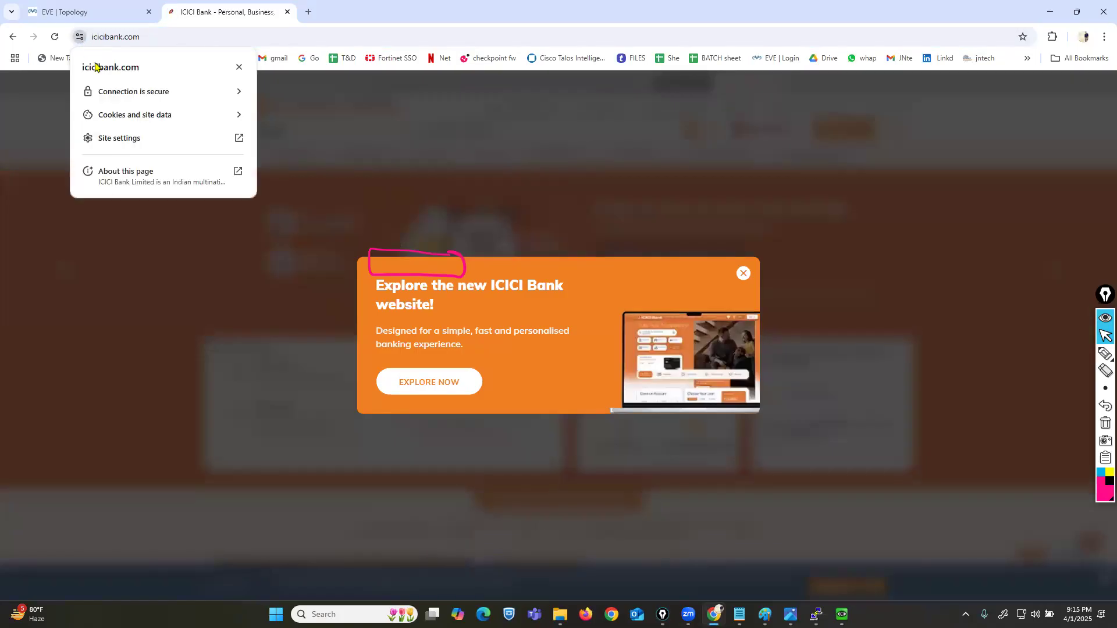
click(137, 96)
click(124, 169)
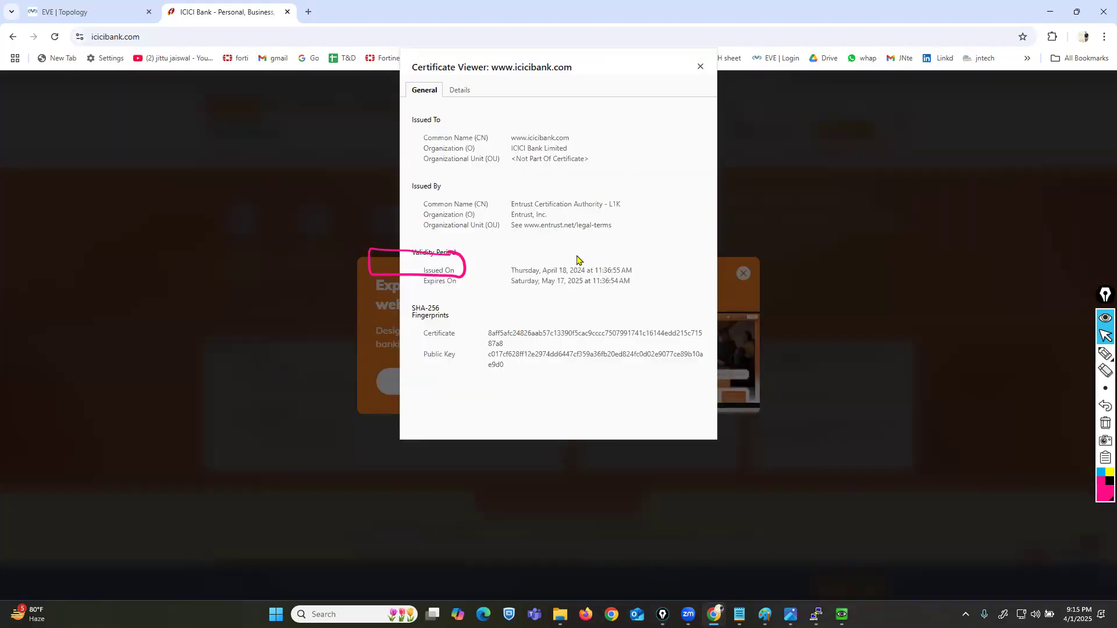
click(1105, 424)
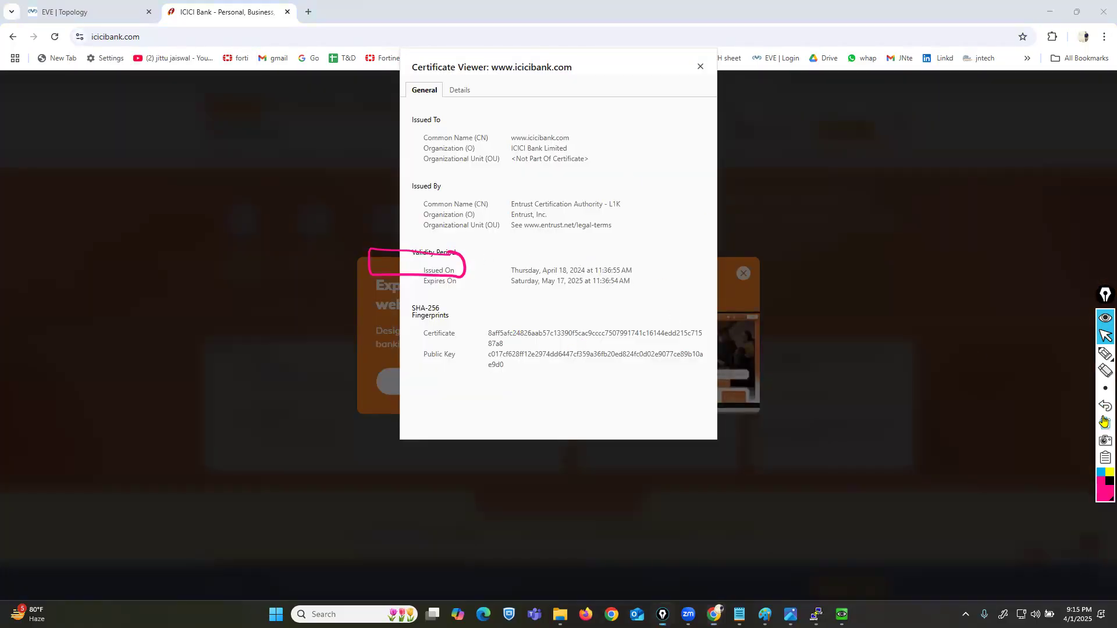
click(1104, 354)
click(508, 211)
drag(515, 213, 596, 212)
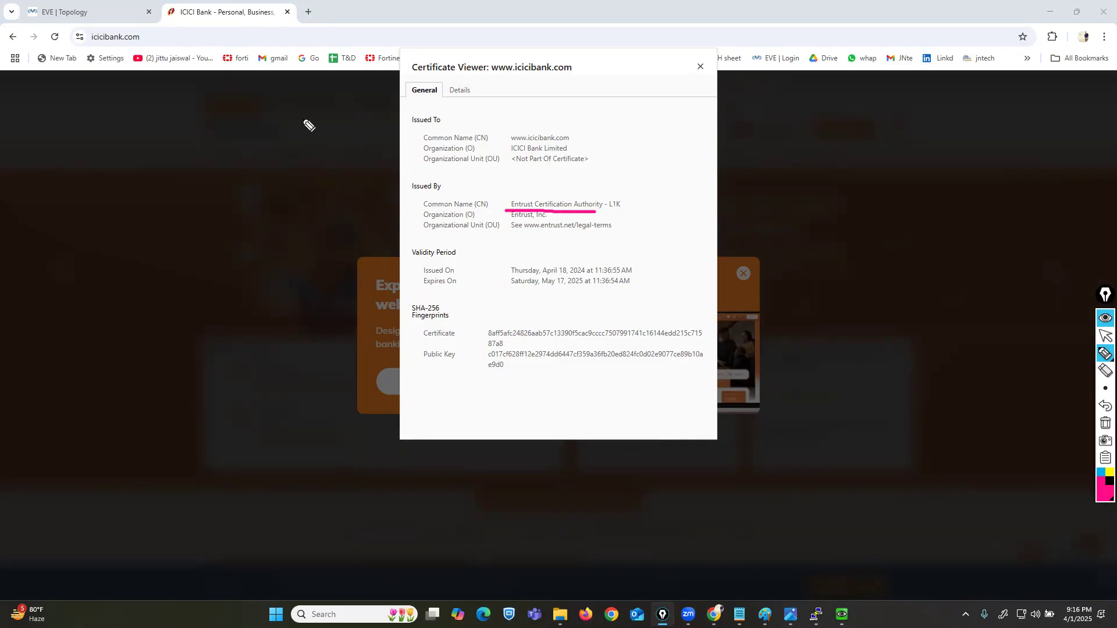
mouse_move(506, 209)
mouse_down()
mouse_move(506, 194)
mouse_move(590, 186)
mouse_move(632, 208)
mouse_move(598, 216)
mouse_up()
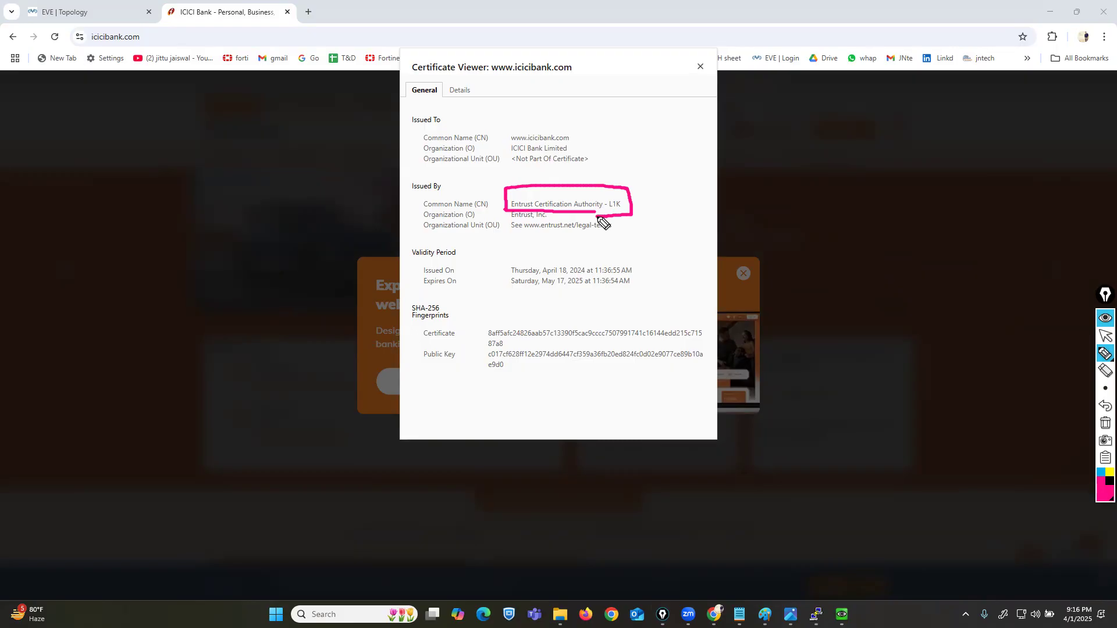
click(1105, 423)
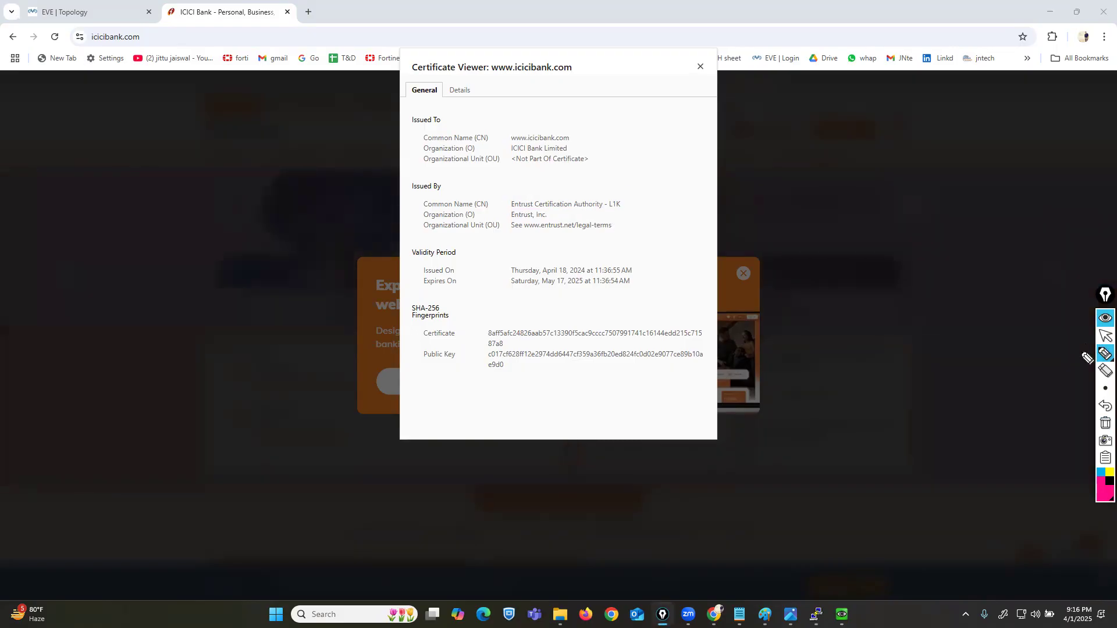
click(1105, 336)
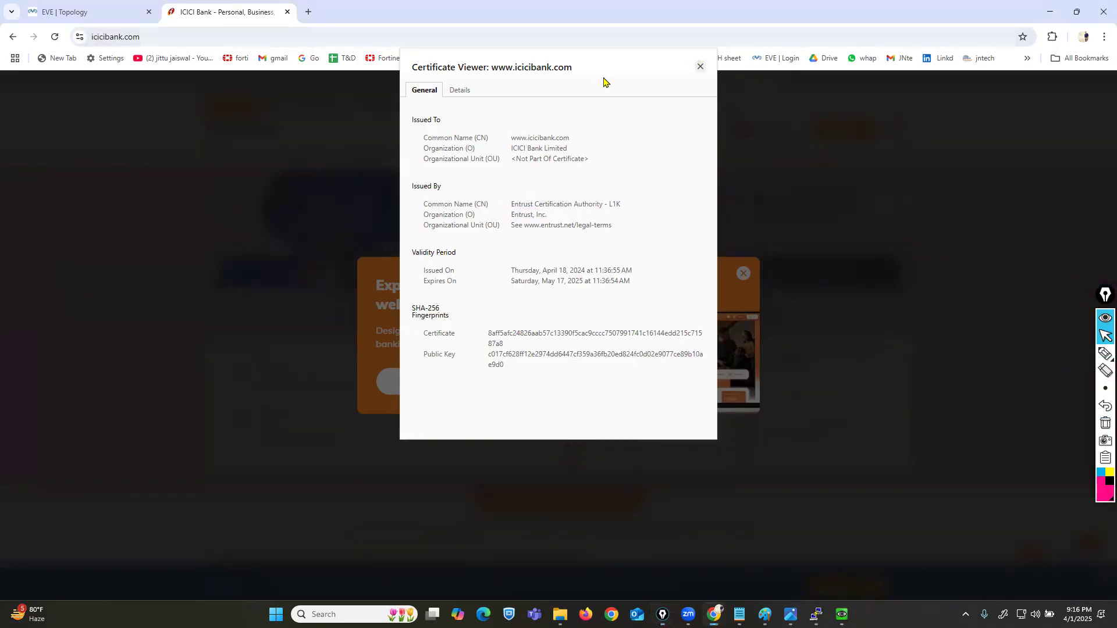
key(Escape)
click(287, 12)
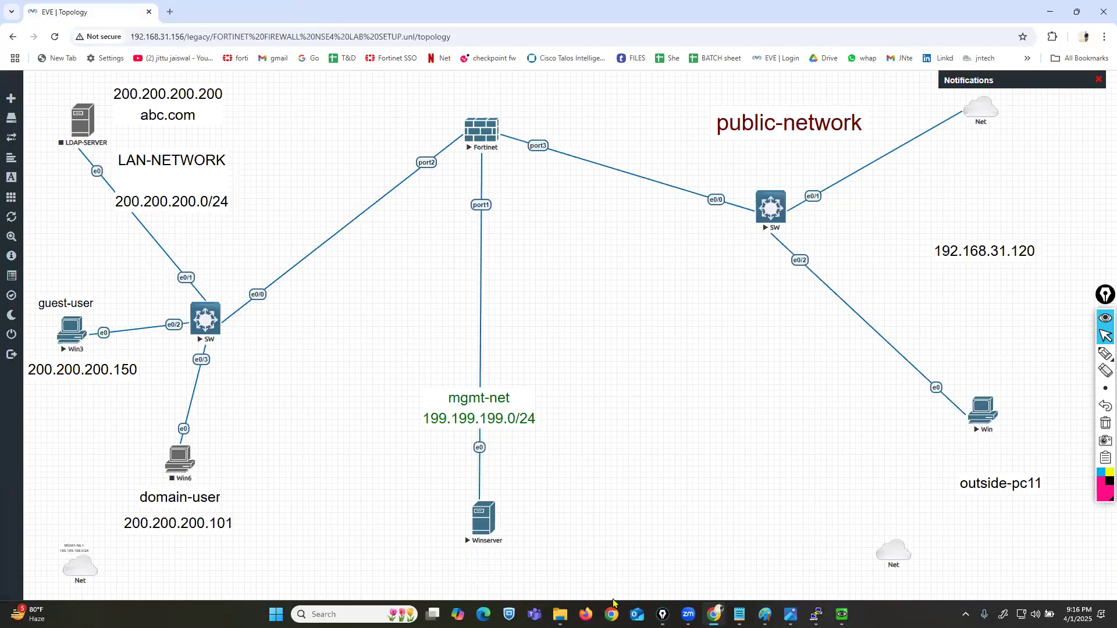
Step: Bring the Winserver console back up and highlight the self-sign Server Certificate on SSL-VPN Settings
click(841, 614)
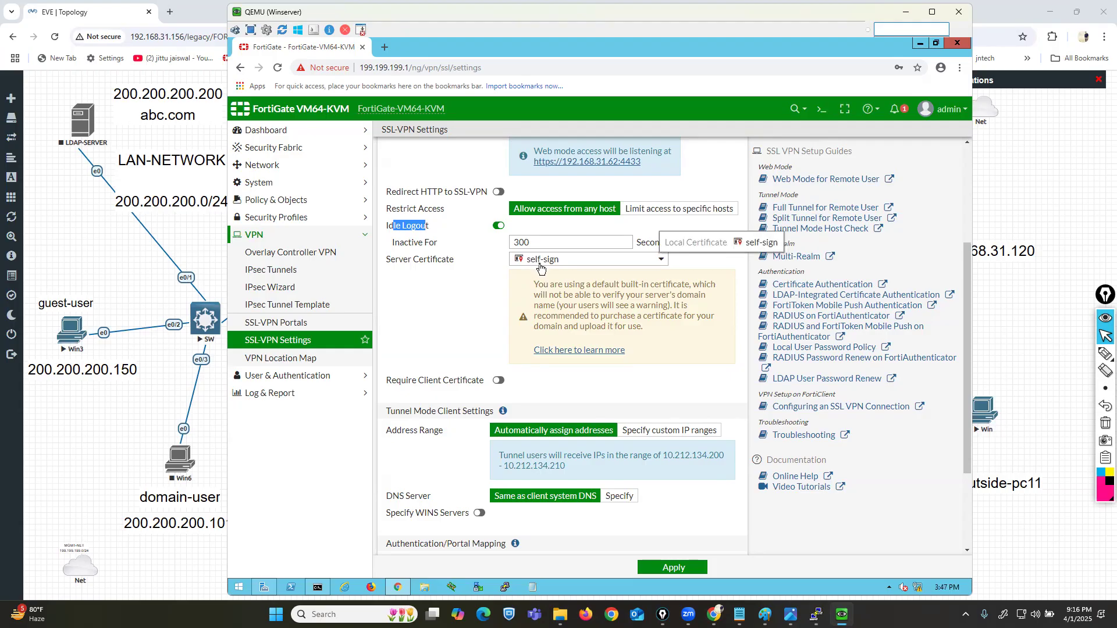
drag(389, 260, 424, 261)
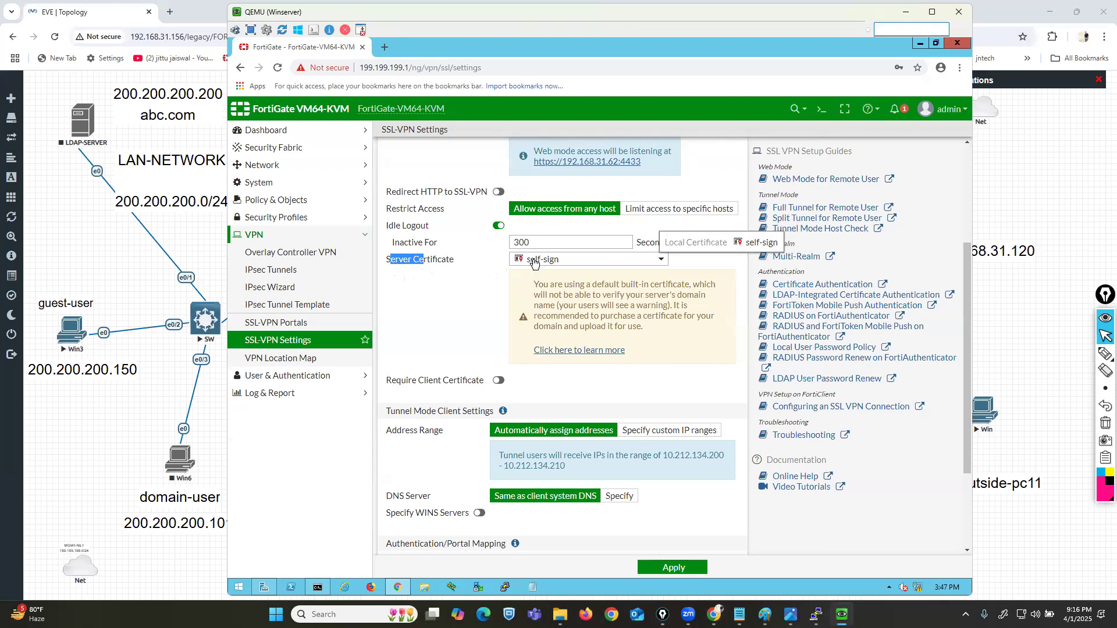
click(470, 332)
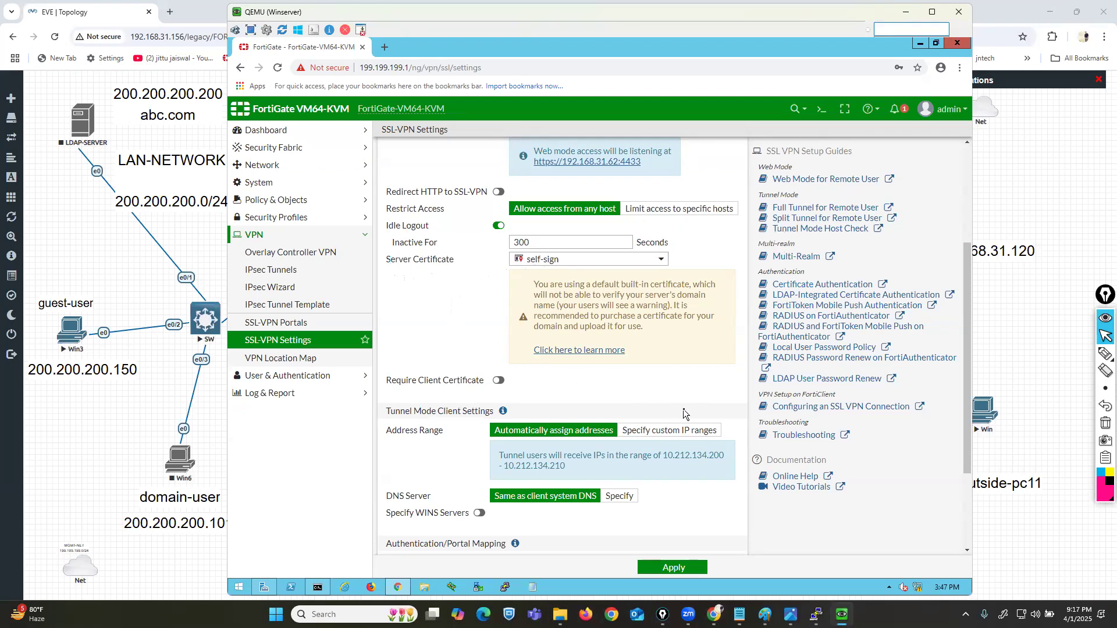
scroll(684, 413, down, 2)
mouse_move(1105, 355)
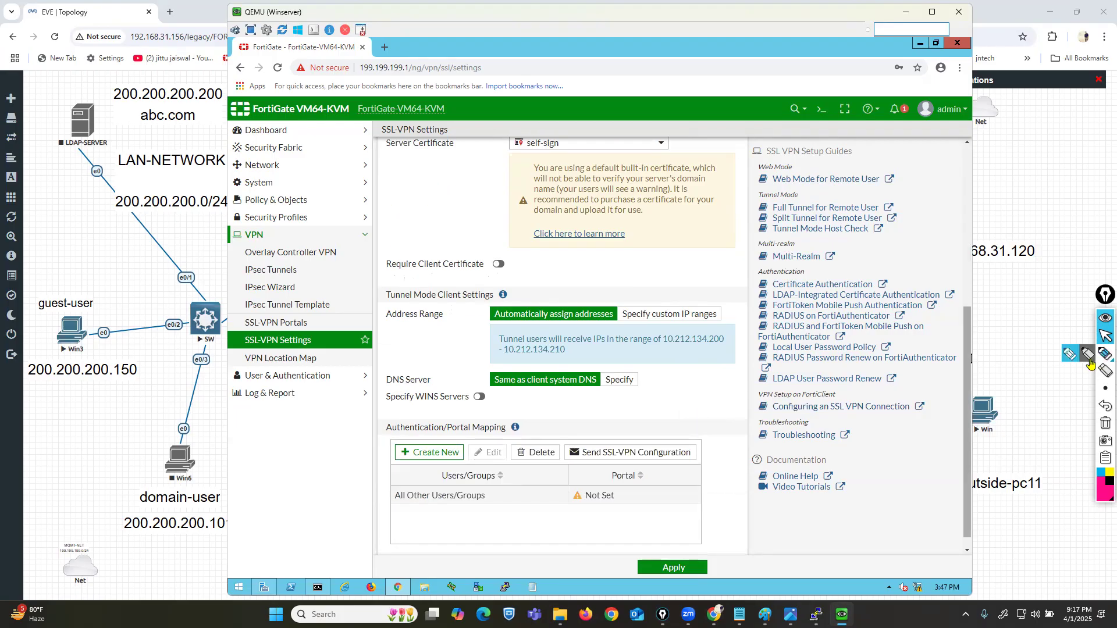
click(1071, 360)
mouse_move(512, 282)
mouse_down()
mouse_move(364, 284)
mouse_move(371, 432)
mouse_move(783, 428)
mouse_move(759, 282)
mouse_move(501, 286)
mouse_up()
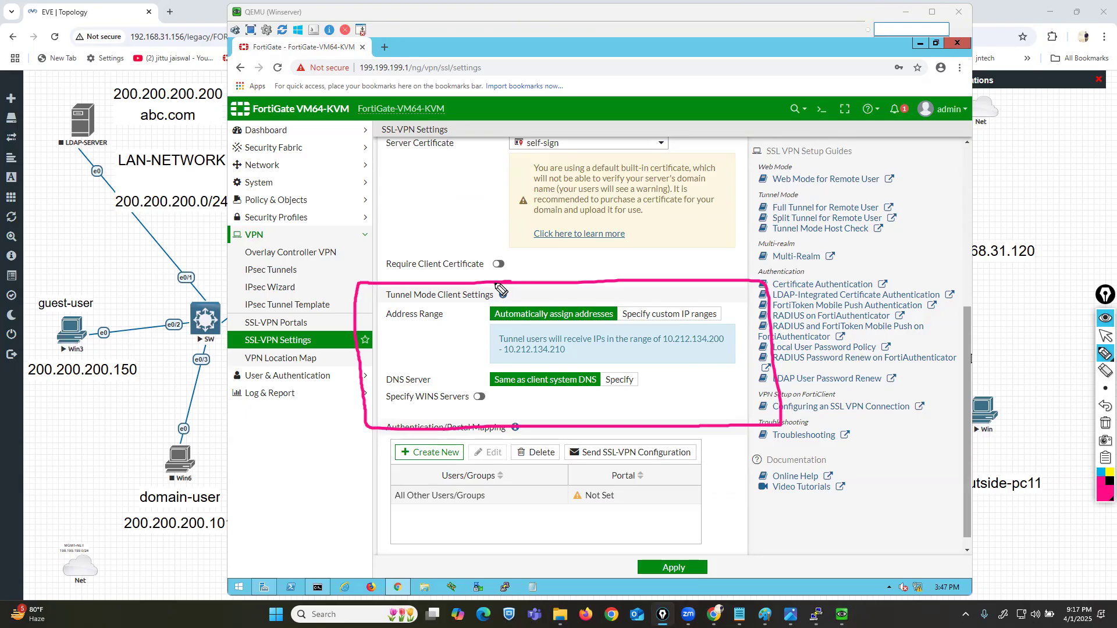
click(1105, 423)
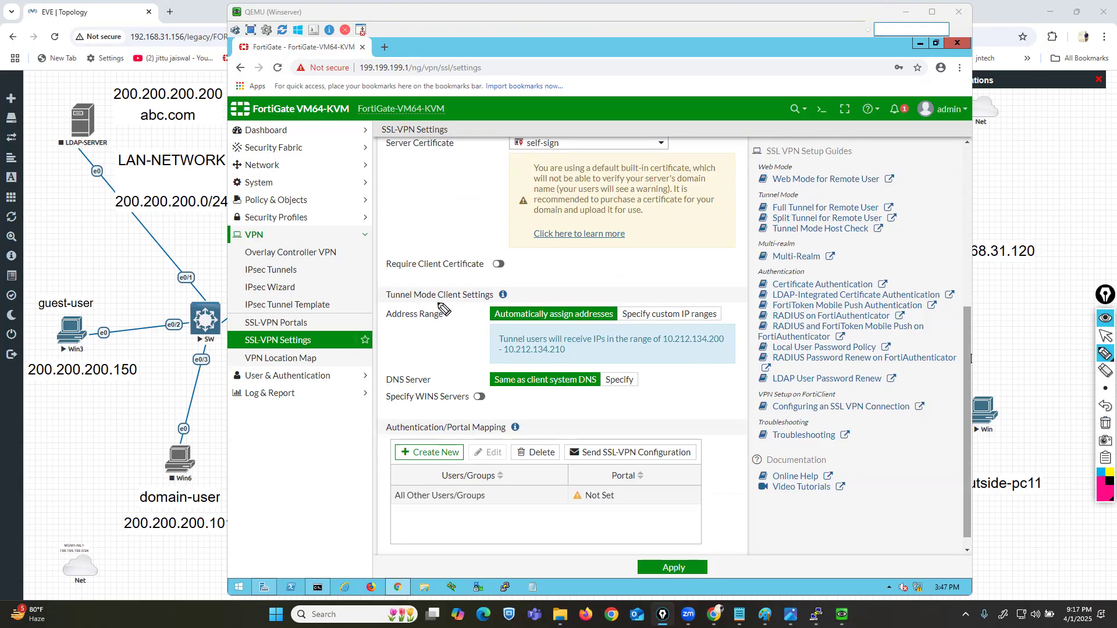
drag(381, 325, 441, 326)
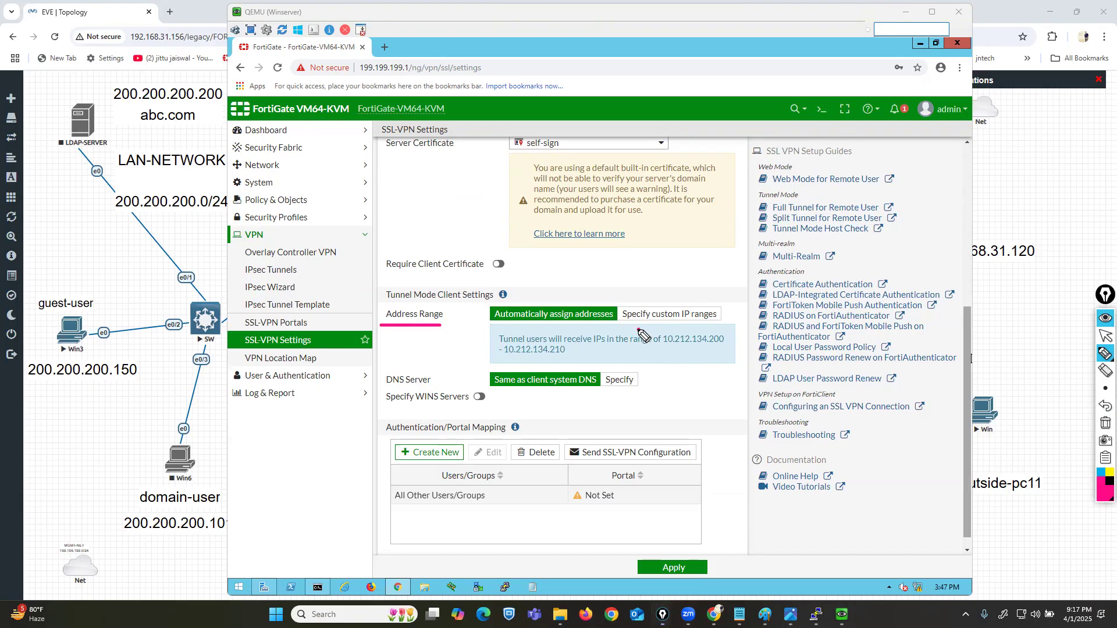
mouse_move(639, 330)
mouse_down()
mouse_move(512, 329)
mouse_move(479, 349)
mouse_move(504, 369)
mouse_move(728, 371)
mouse_move(740, 330)
mouse_move(639, 327)
mouse_move(687, 350)
mouse_move(727, 349)
mouse_up()
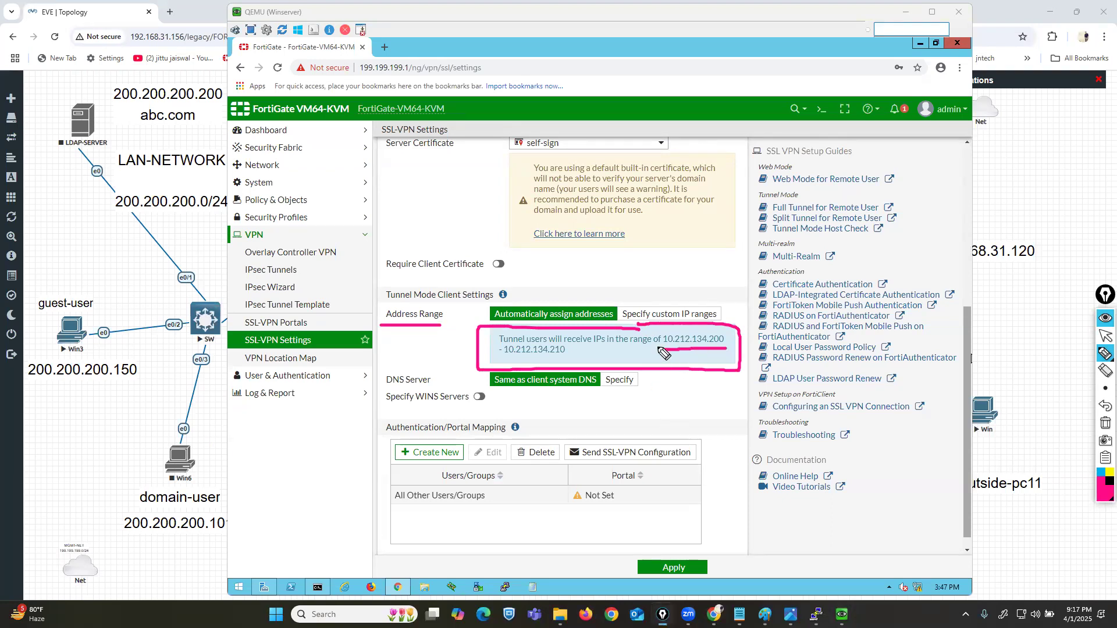
drag(548, 358, 571, 359)
click(1106, 423)
mouse_move(93, 217)
mouse_down()
mouse_move(272, 214)
mouse_move(81, 172)
mouse_move(115, 233)
mouse_move(152, 231)
mouse_up()
click(1105, 335)
click(693, 345)
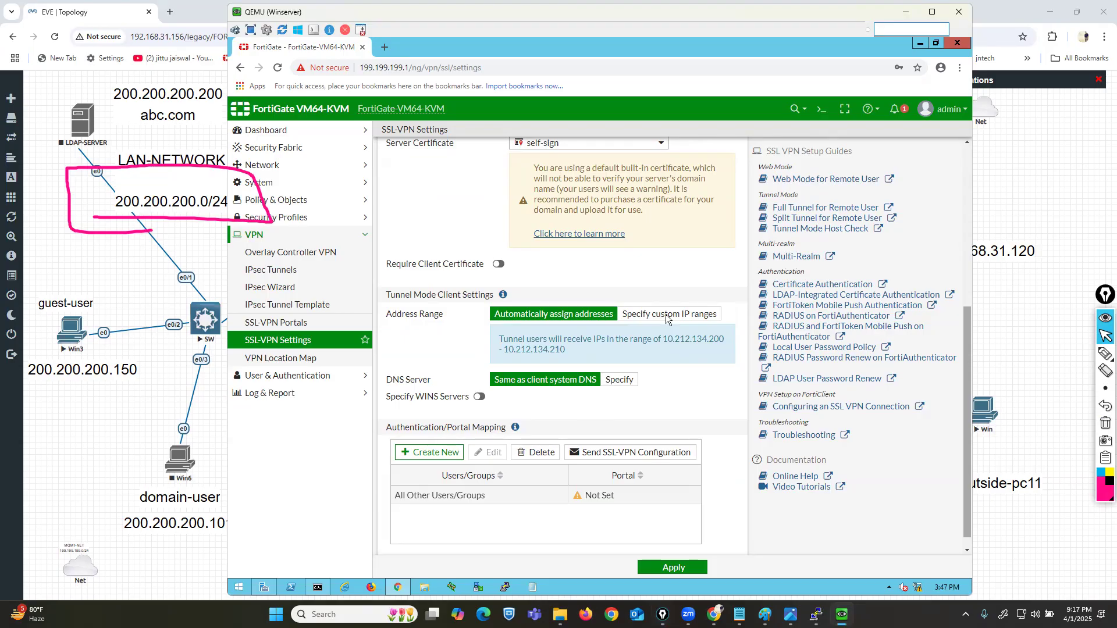
click(667, 315)
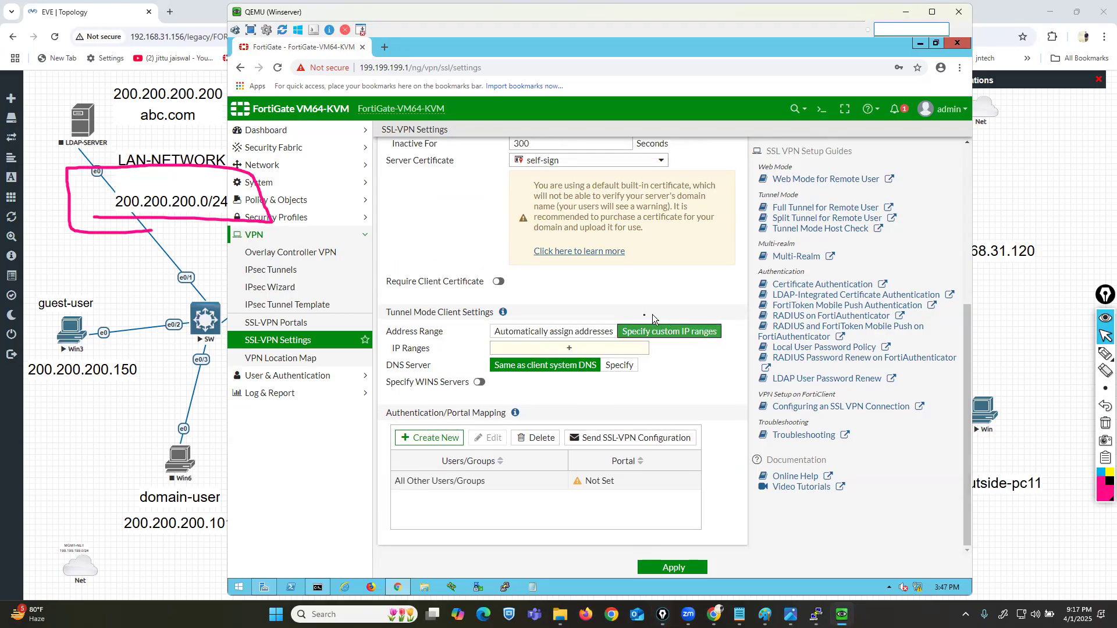
click(554, 333)
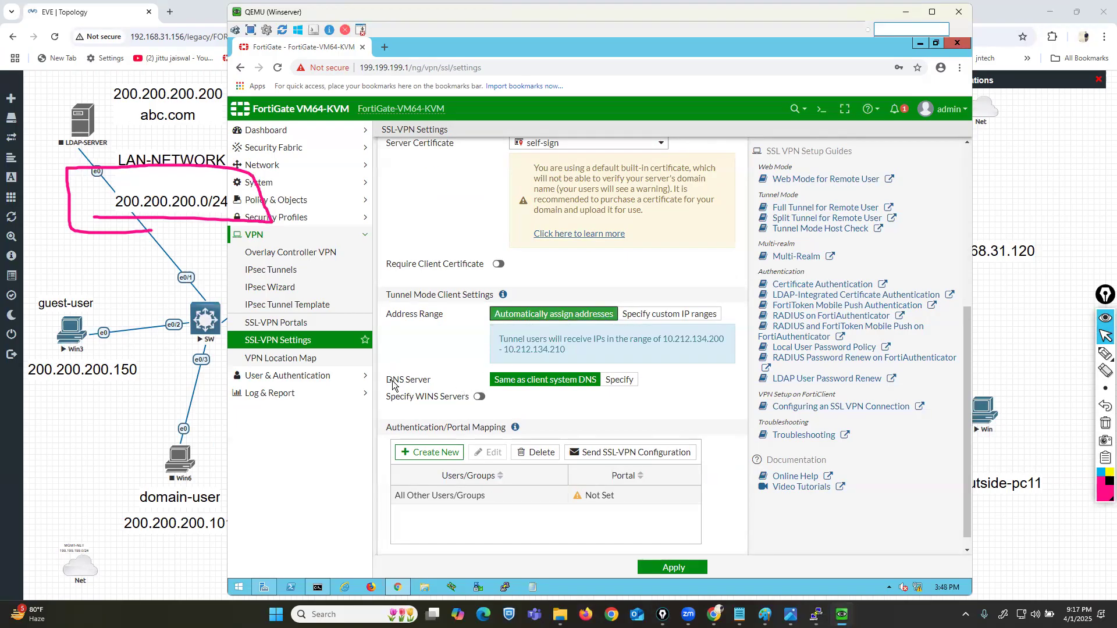
drag(394, 381, 421, 382)
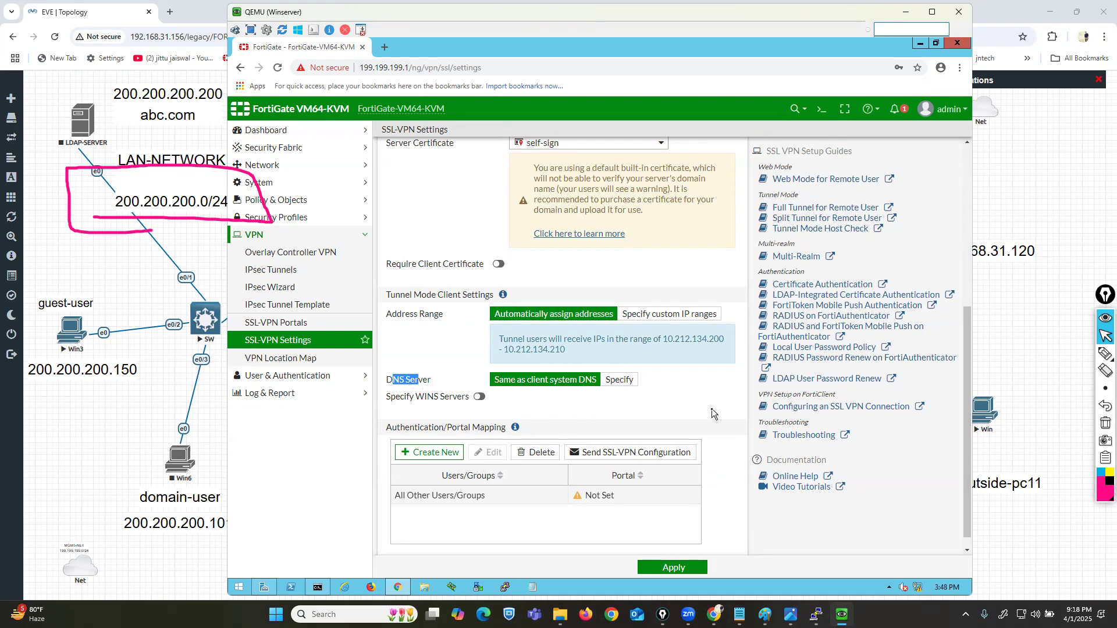
scroll(712, 413, down, 1)
drag(392, 417, 509, 447)
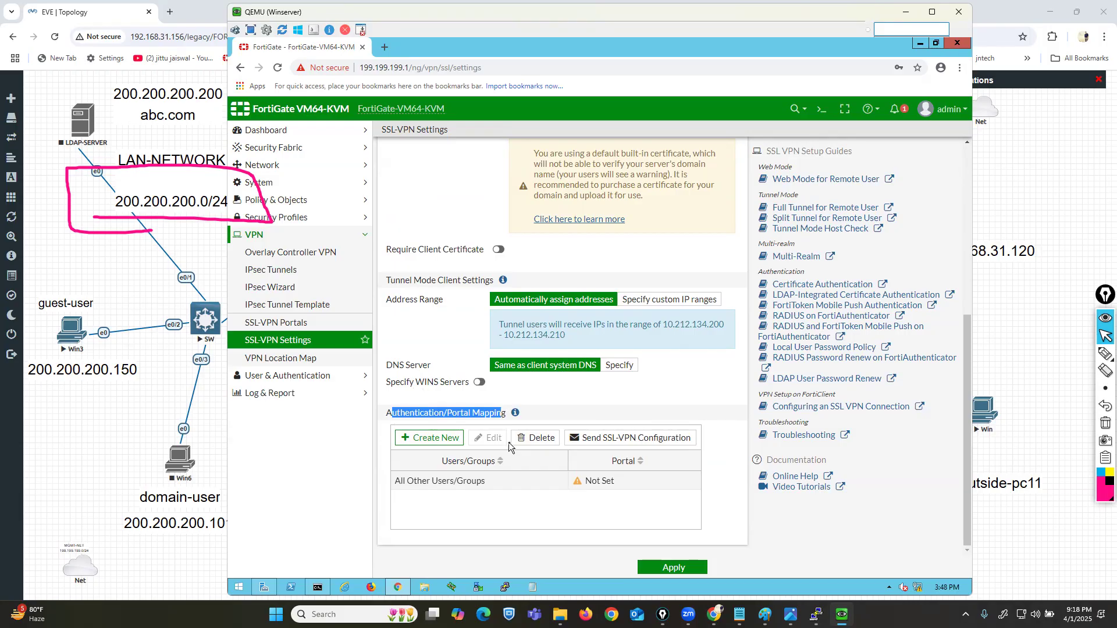
Step: Briefly mark the portals section on screen, then start a new Authentication/Portal Mapping entry
click(1105, 423)
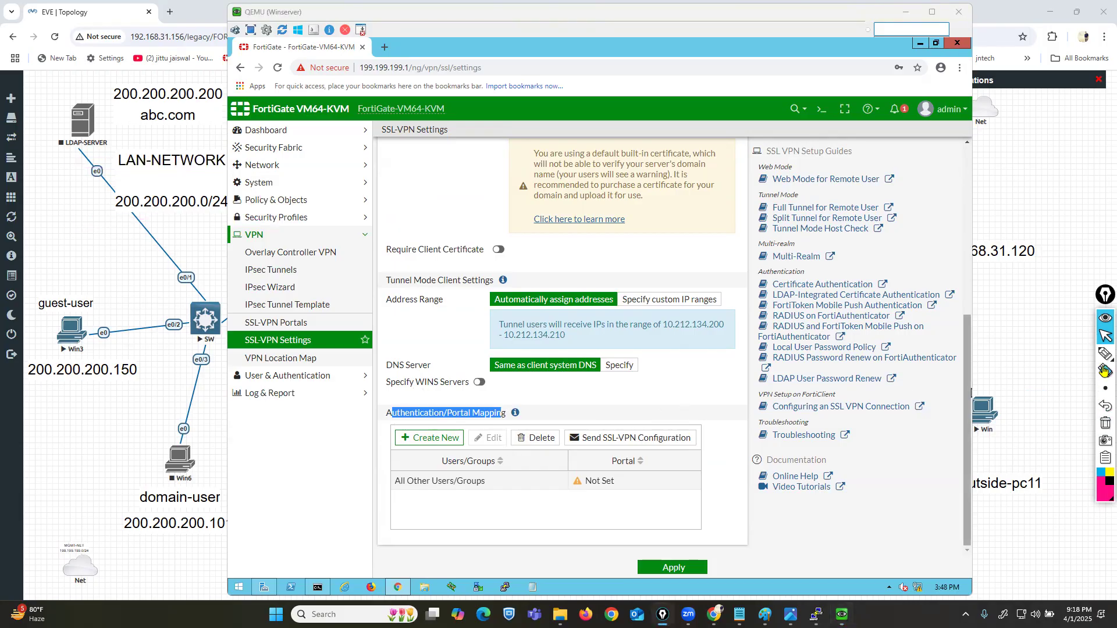
click(1105, 353)
mouse_move(247, 337)
mouse_down()
mouse_move(315, 332)
mouse_move(319, 317)
mouse_move(216, 321)
mouse_move(230, 340)
mouse_move(273, 337)
mouse_up()
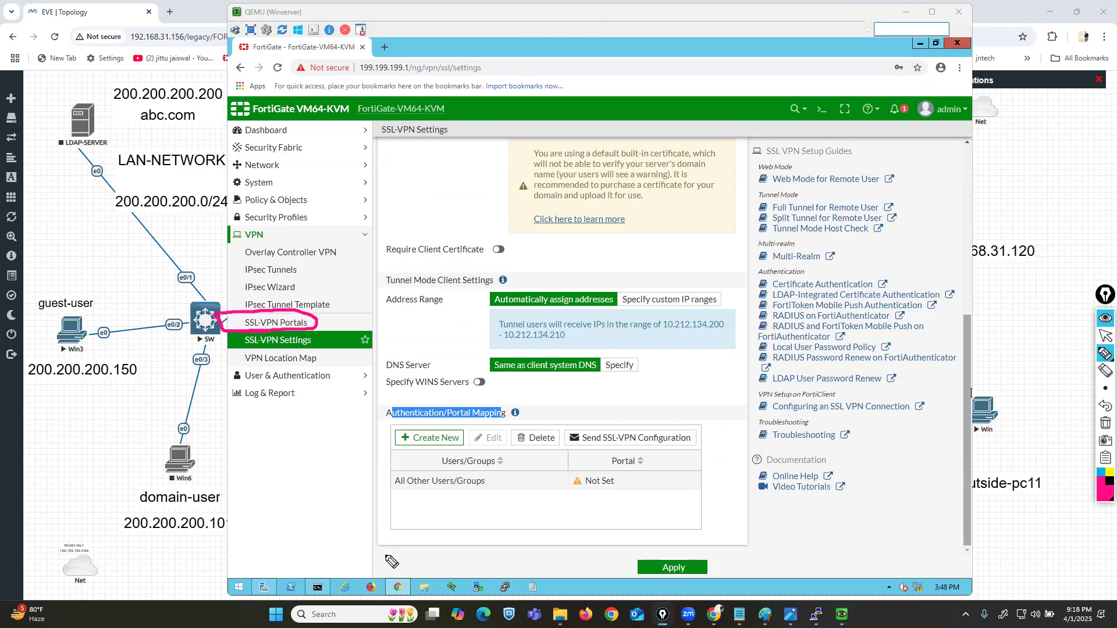
click(1105, 424)
click(1104, 336)
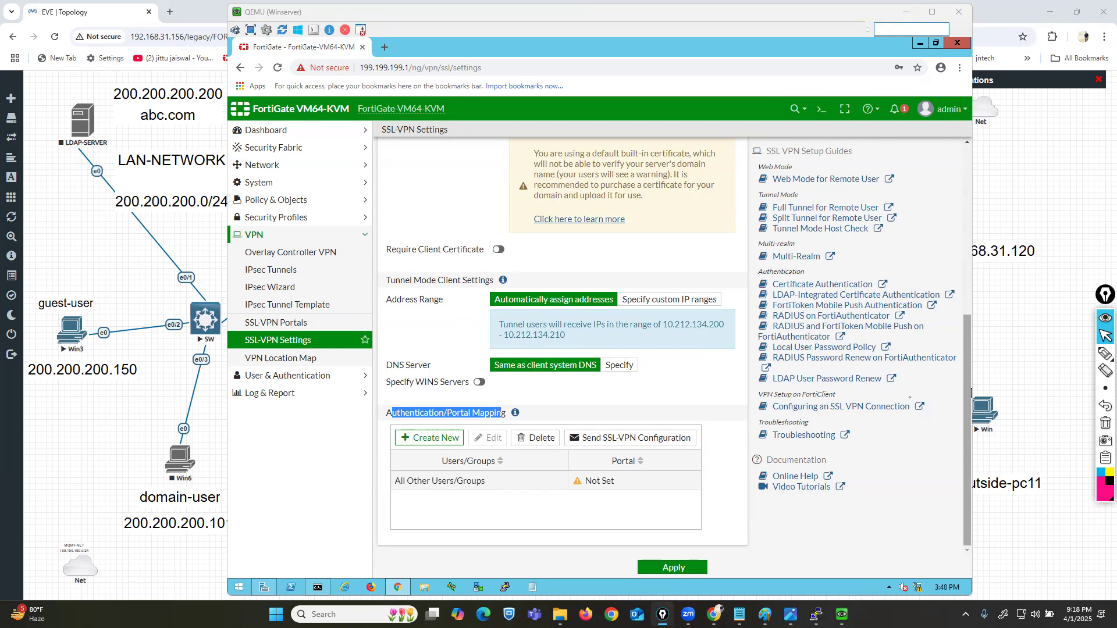
click(444, 489)
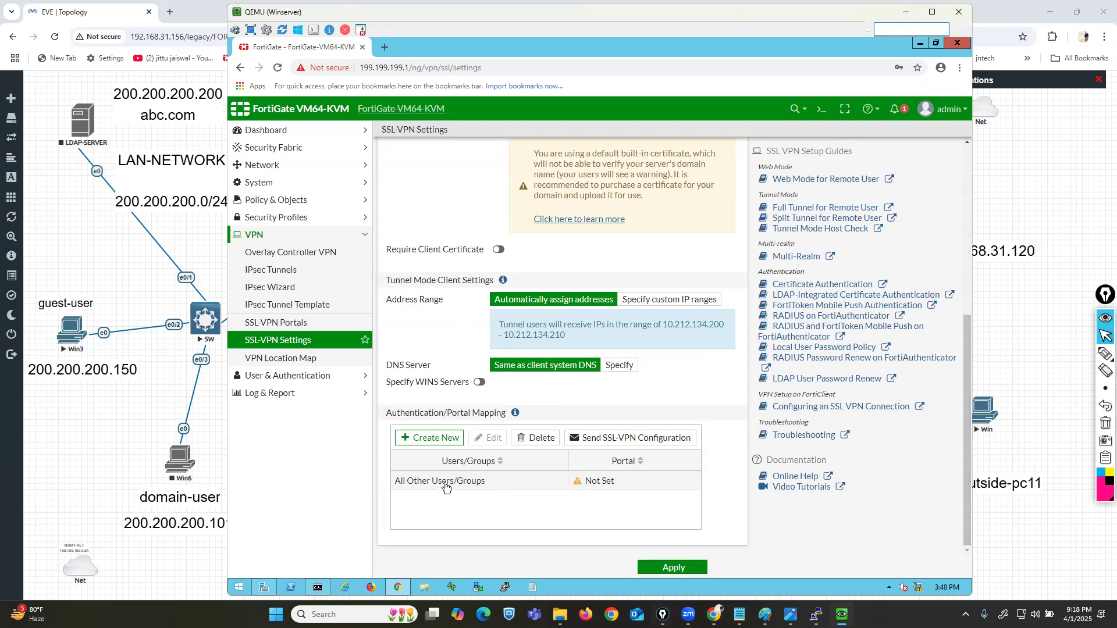
double_click(616, 482)
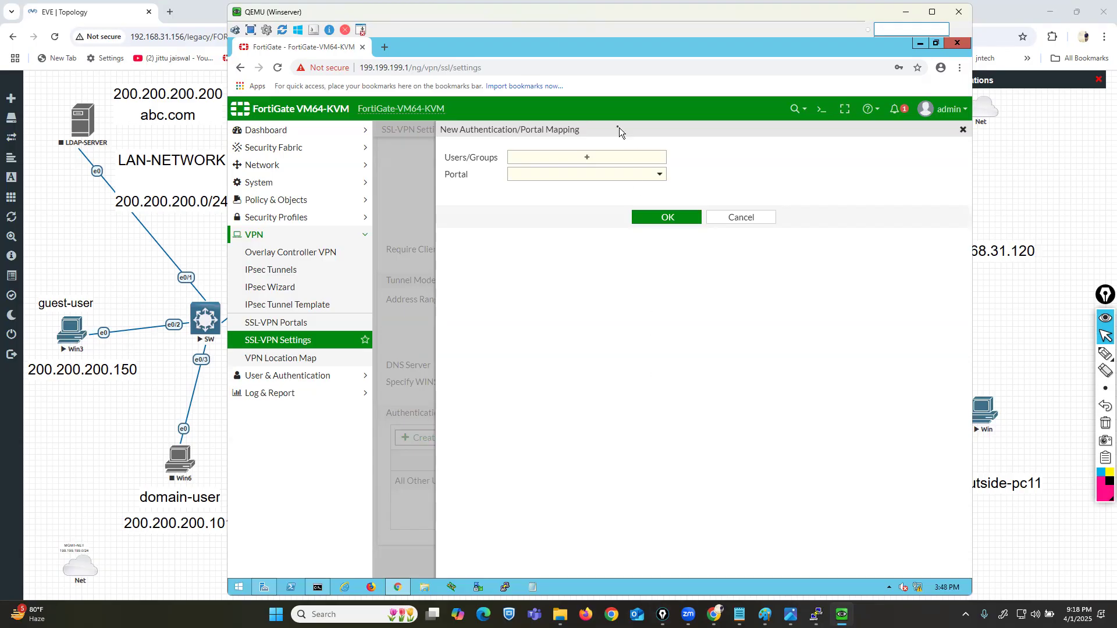
Step: Map users vpn1 and vpn2 to the full-access portal and save the mapping
click(601, 165)
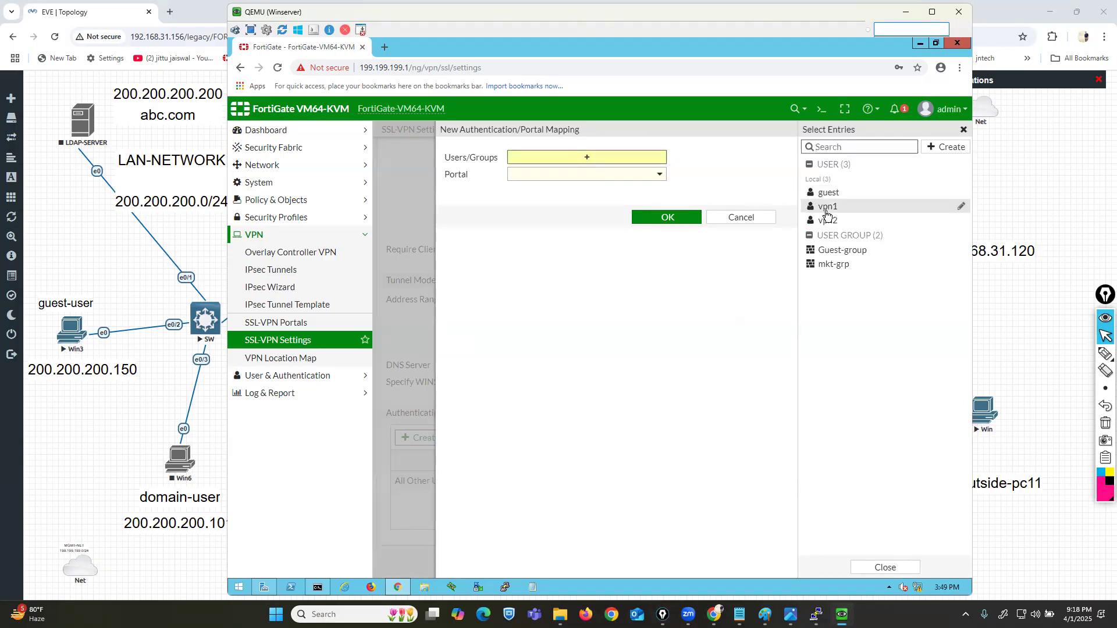
click(826, 208)
click(829, 223)
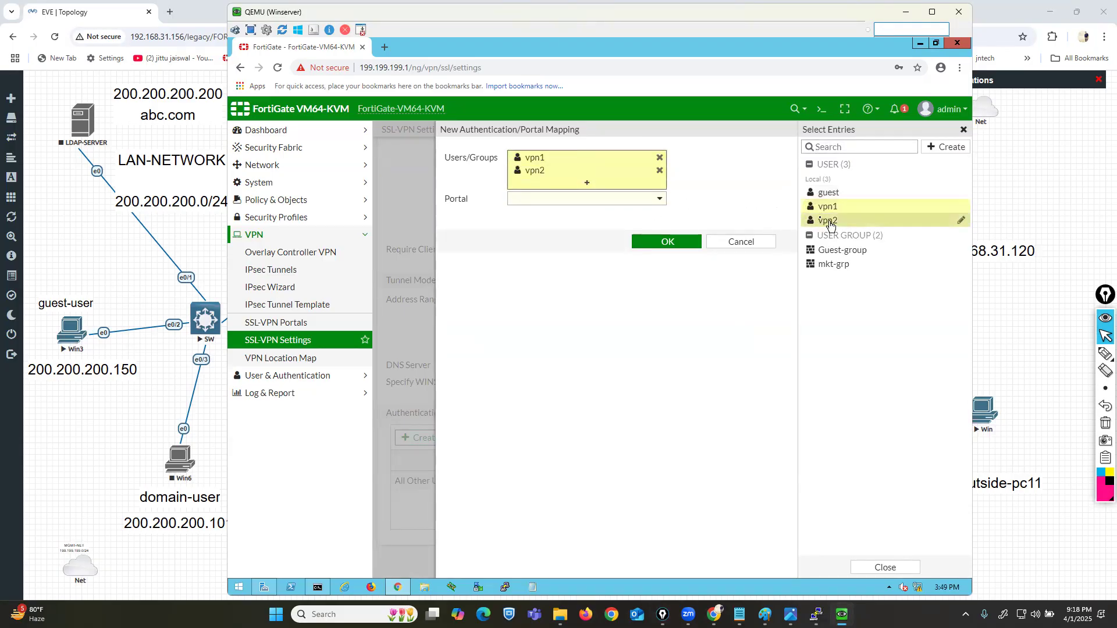
mouse_move(540, 172)
click(547, 232)
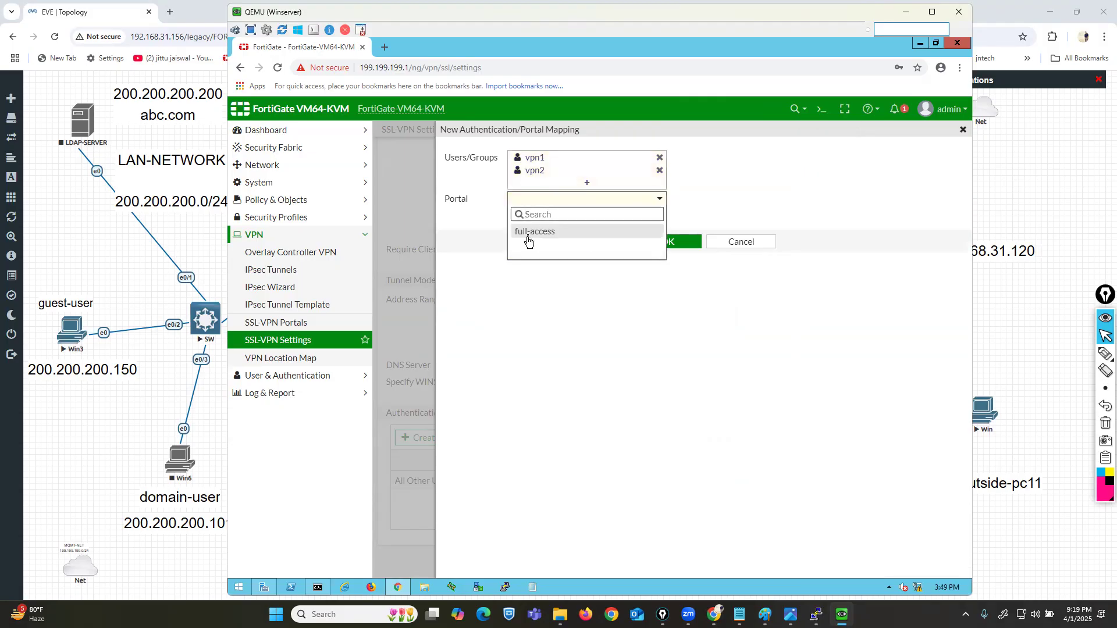
click(524, 233)
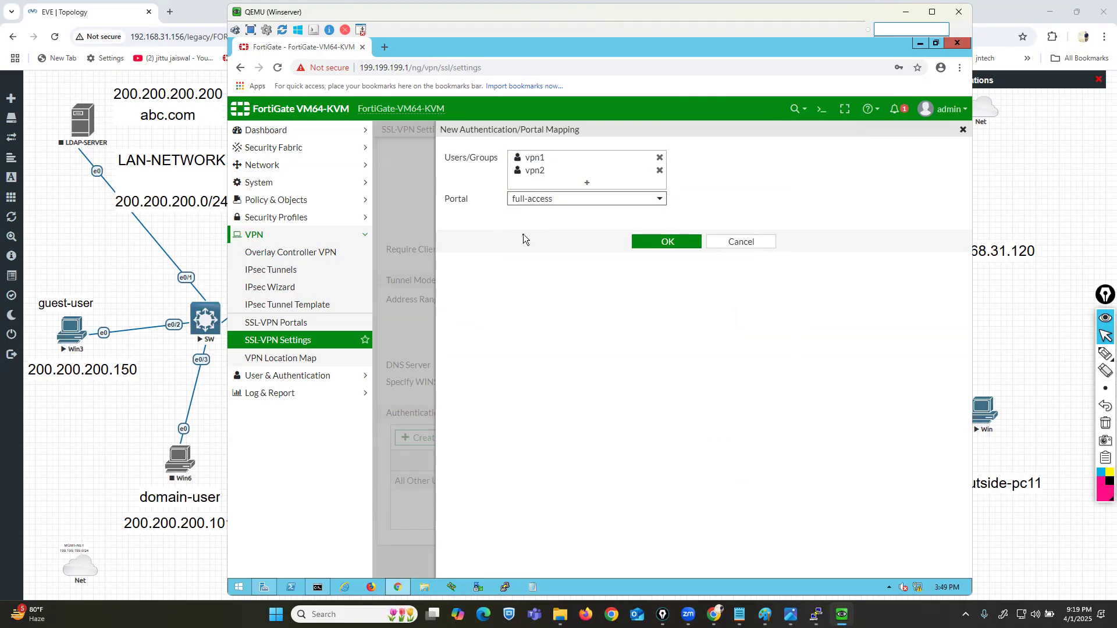
drag(451, 158, 481, 158)
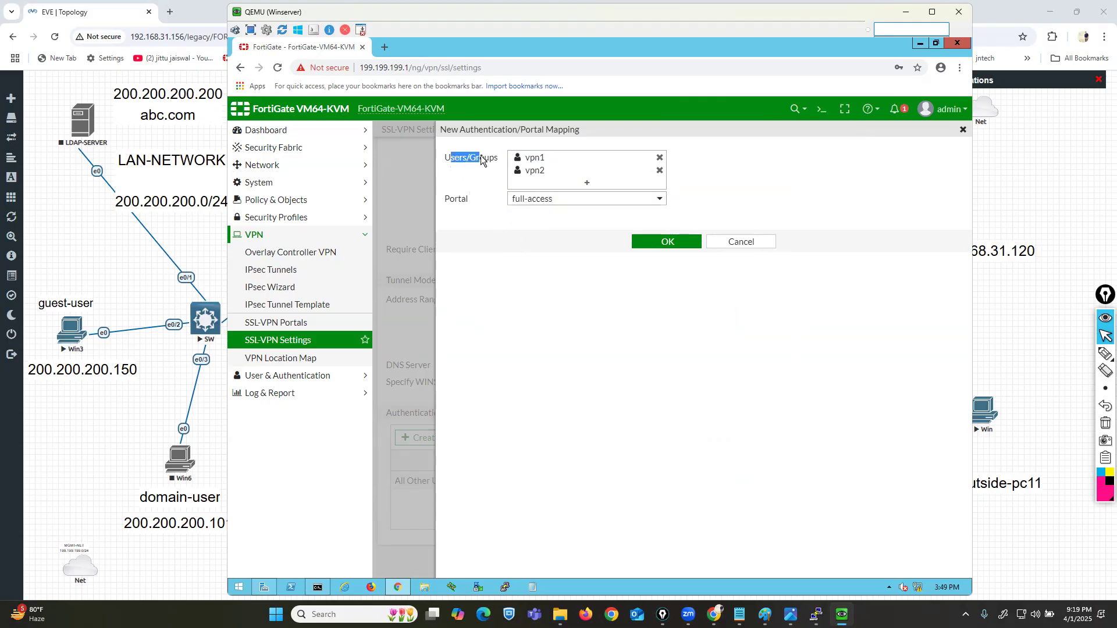
drag(446, 200, 469, 200)
click(673, 240)
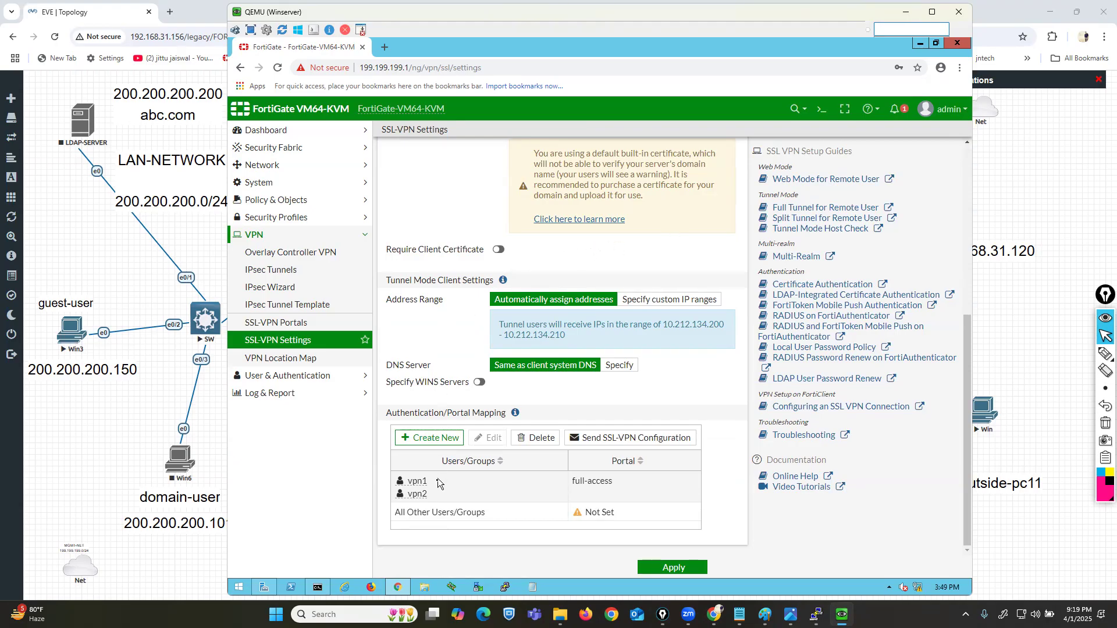
click(431, 517)
Step: Map All Other Users/Groups to full-access too and apply the SSL-VPN settings
double_click(458, 518)
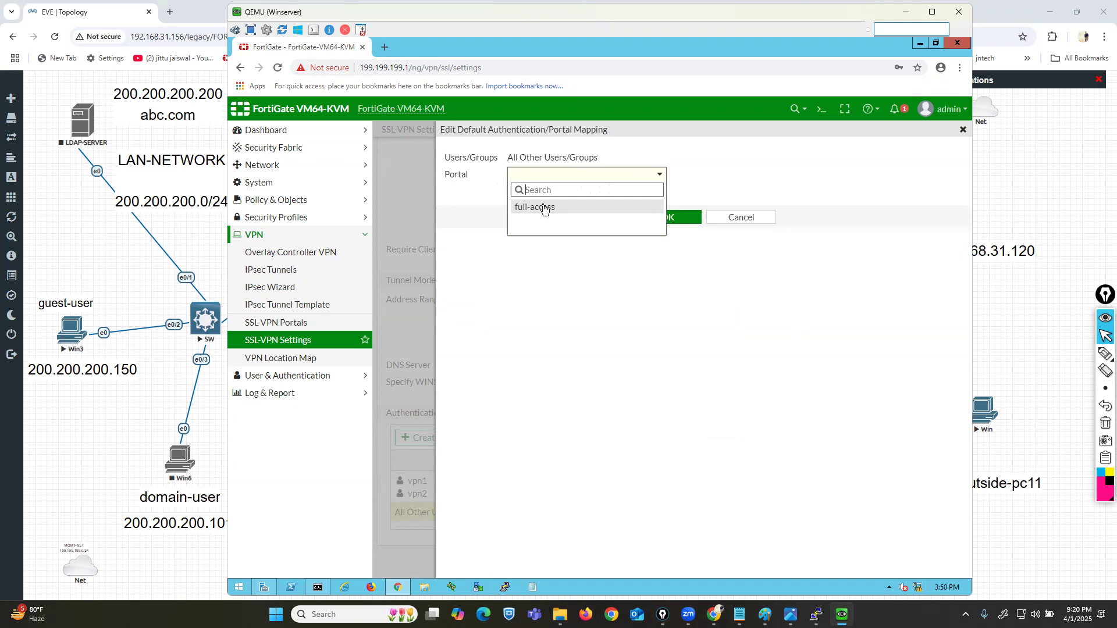
click(542, 207)
click(650, 216)
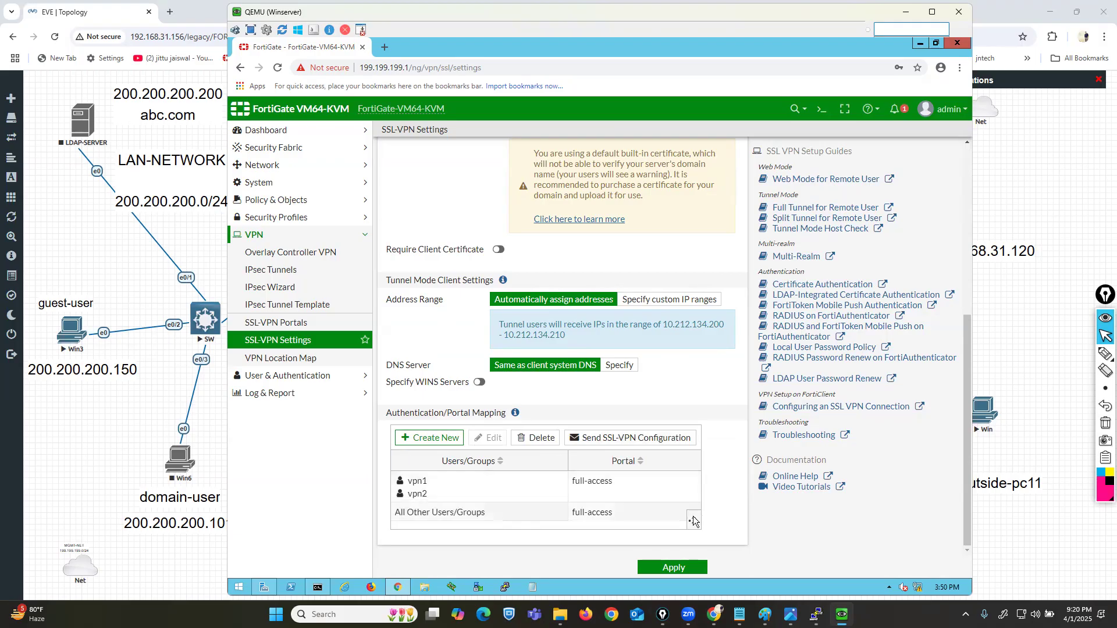
click(674, 569)
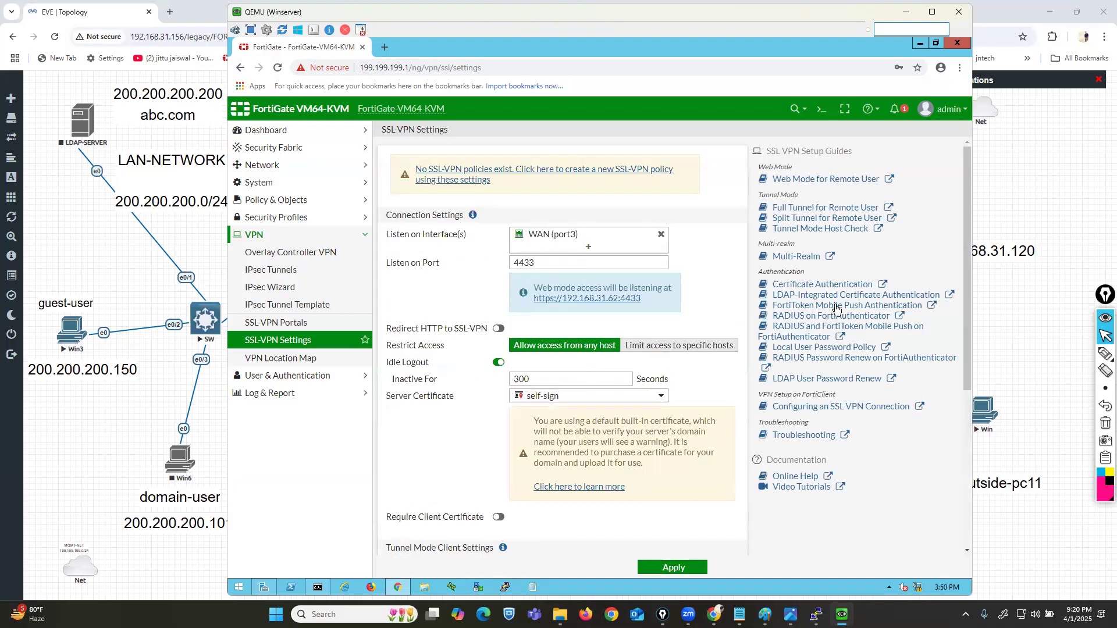
Step: Circle the missing-policy warning, then follow its link to create a new SSL-VPN policy
click(1106, 354)
mouse_move(439, 154)
mouse_down()
mouse_move(375, 203)
mouse_move(677, 199)
mouse_move(432, 157)
mouse_up()
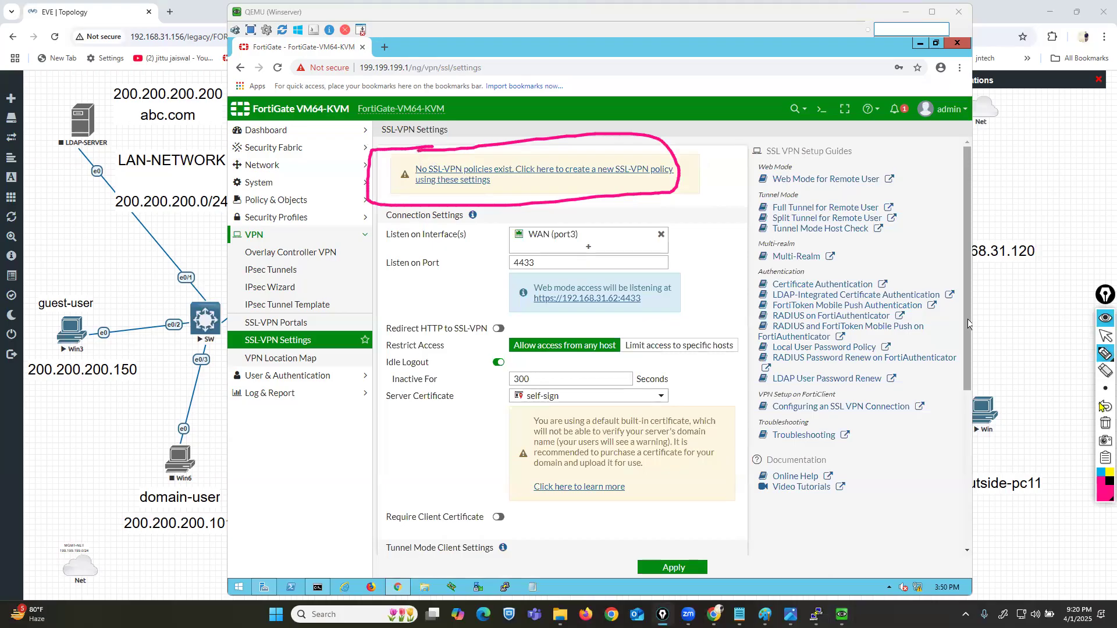
click(1106, 423)
click(1104, 339)
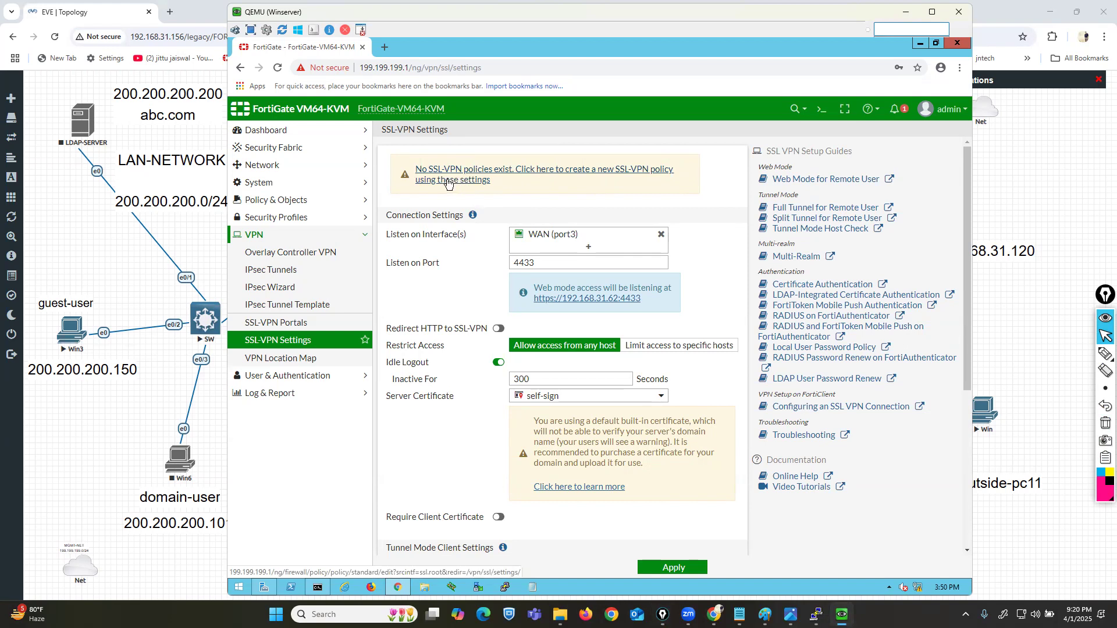
click(448, 184)
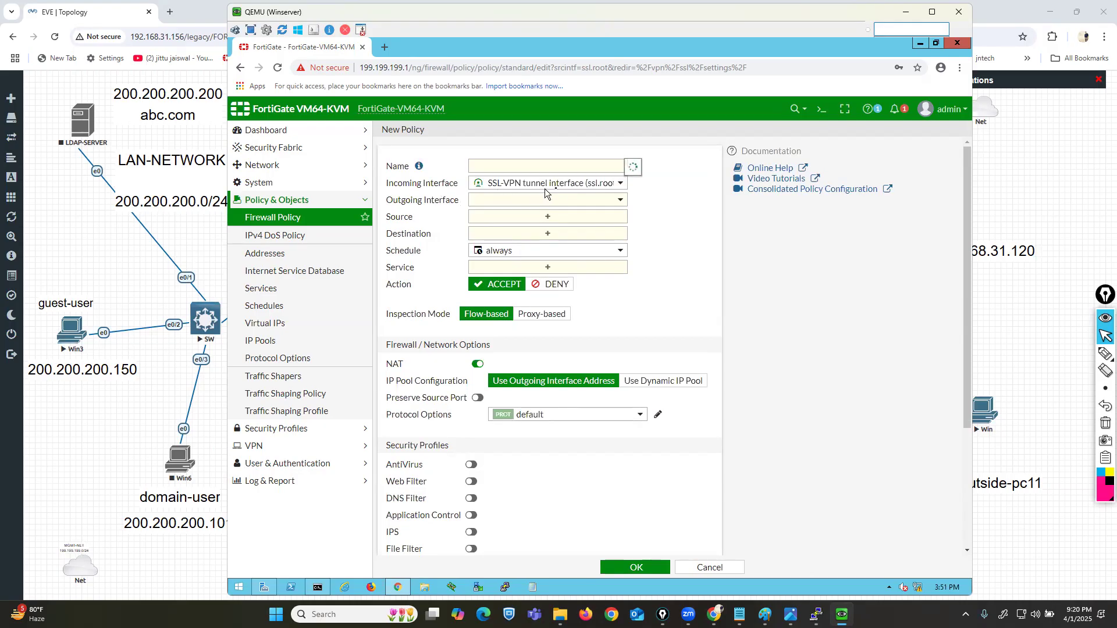
Step: Name the new policy vpn-rule1 with LAN (port2) as the outgoing interface
click(558, 168)
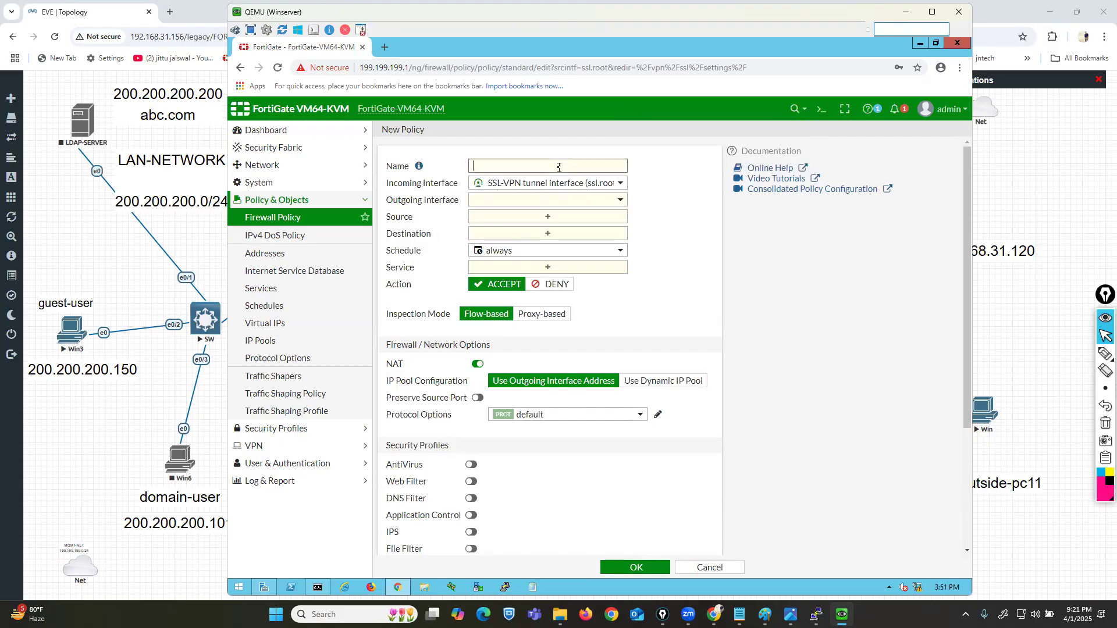
text(vpn-rule1)
click(534, 185)
click(536, 200)
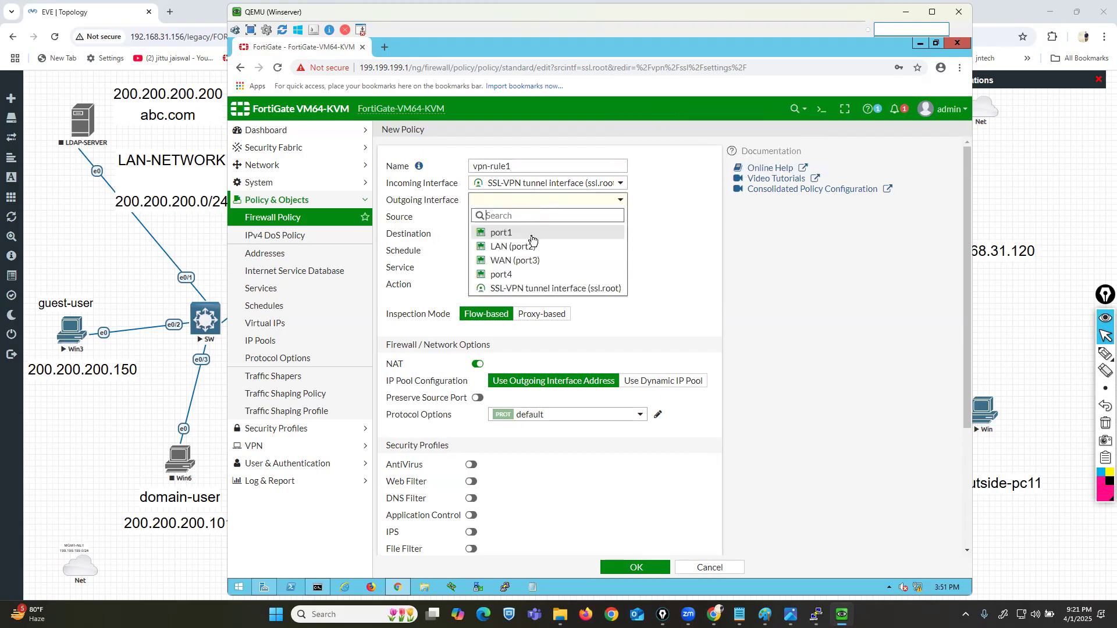
click(519, 247)
click(539, 221)
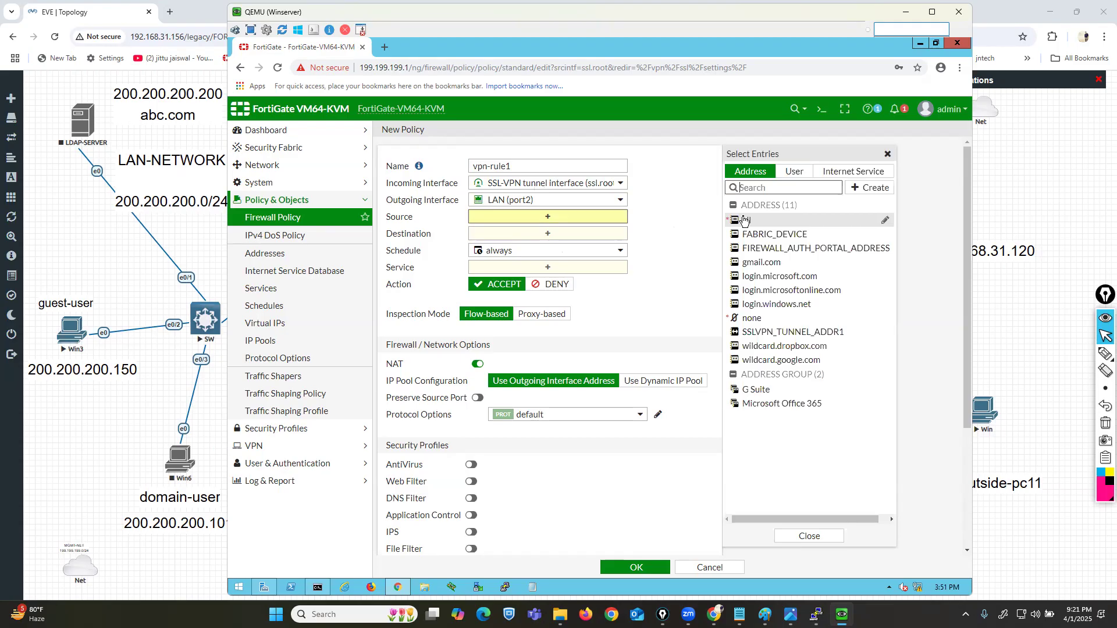
Step: Set the policy source to address all plus users vpn1 and vpn2
click(744, 220)
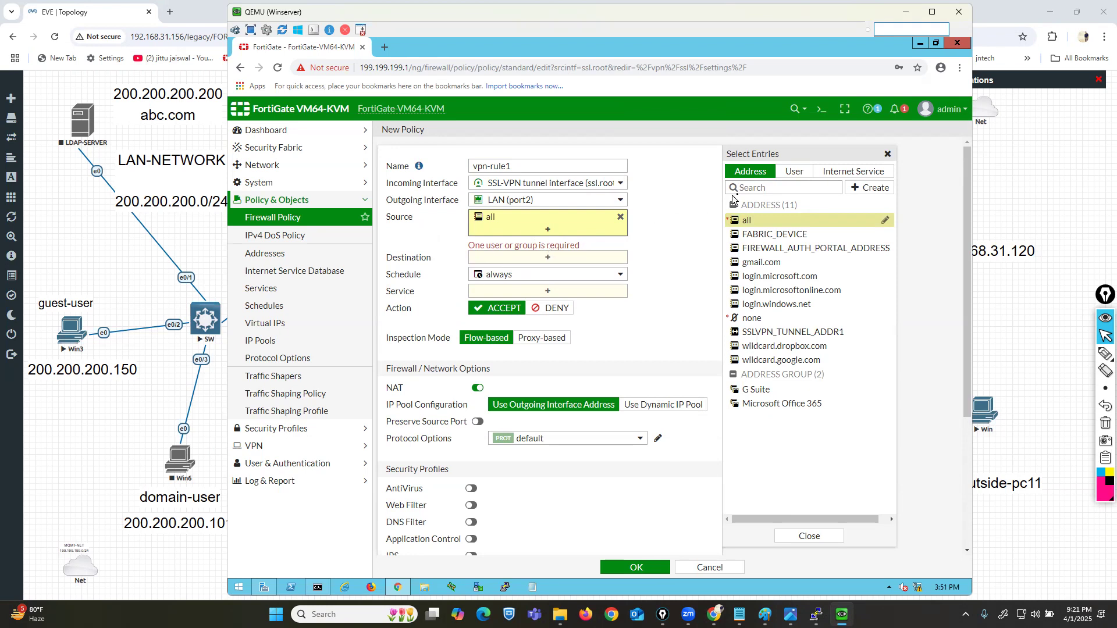
click(791, 175)
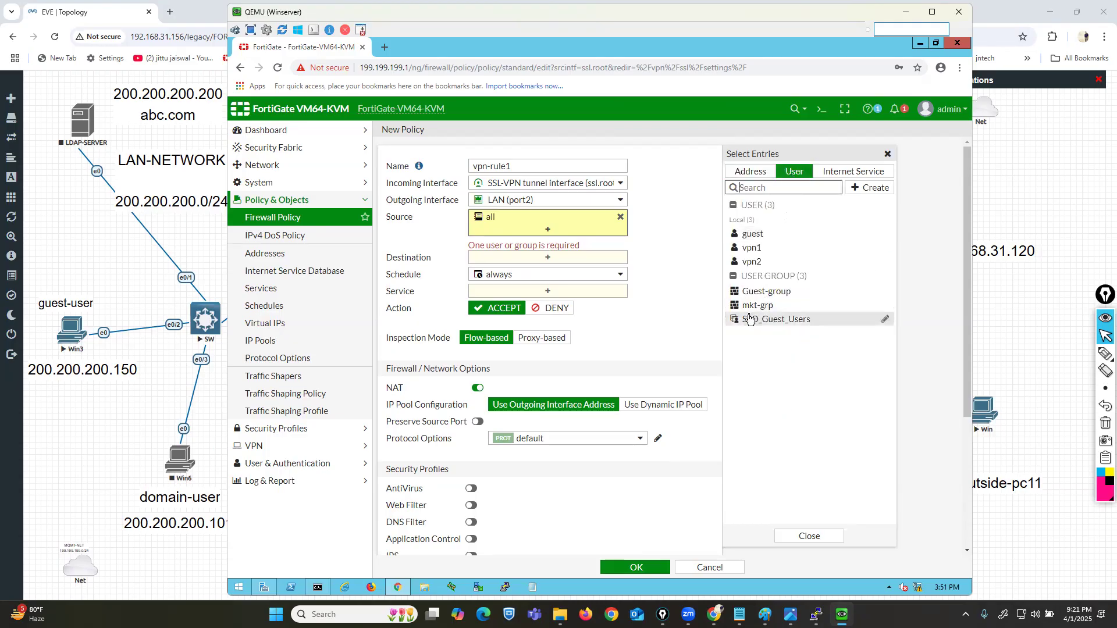
click(751, 251)
click(752, 263)
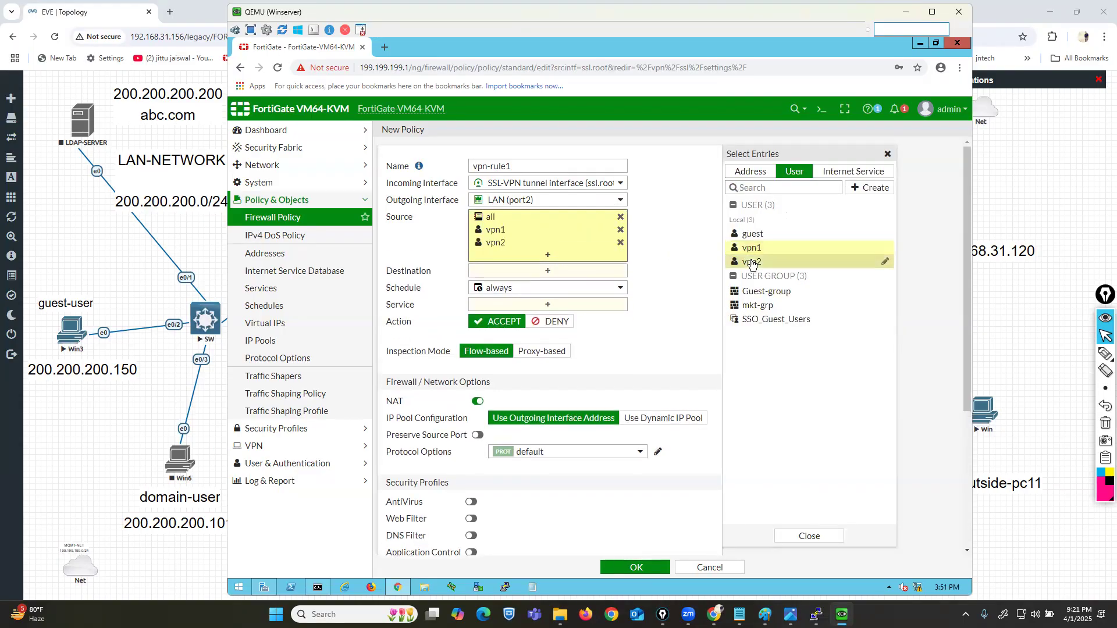
click(658, 260)
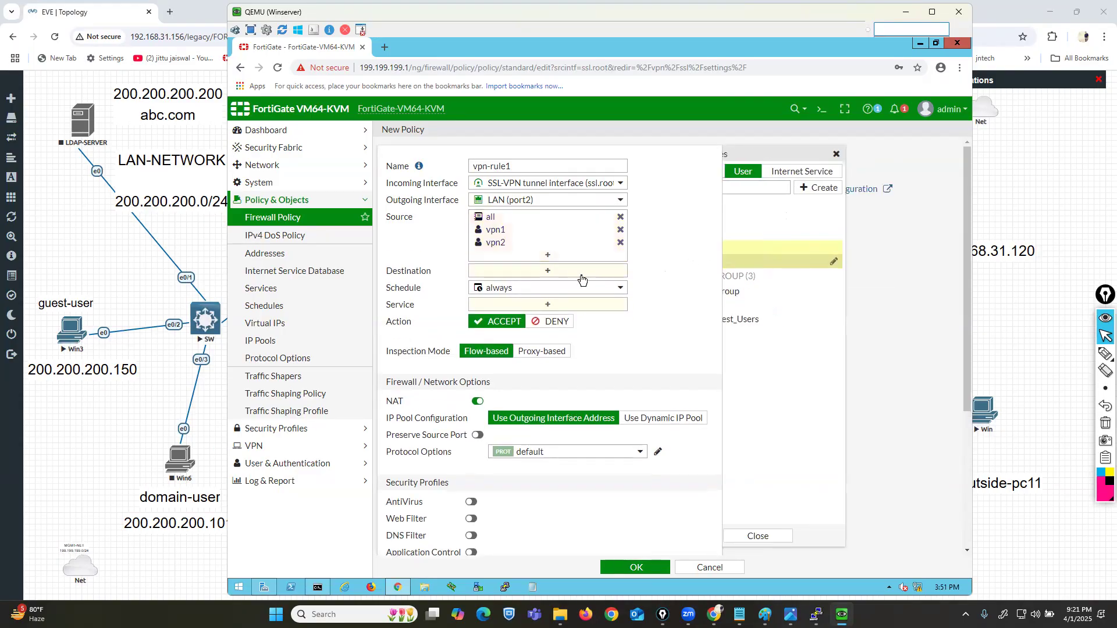
Step: Set the policy destination to all and the service to ALL
click(547, 270)
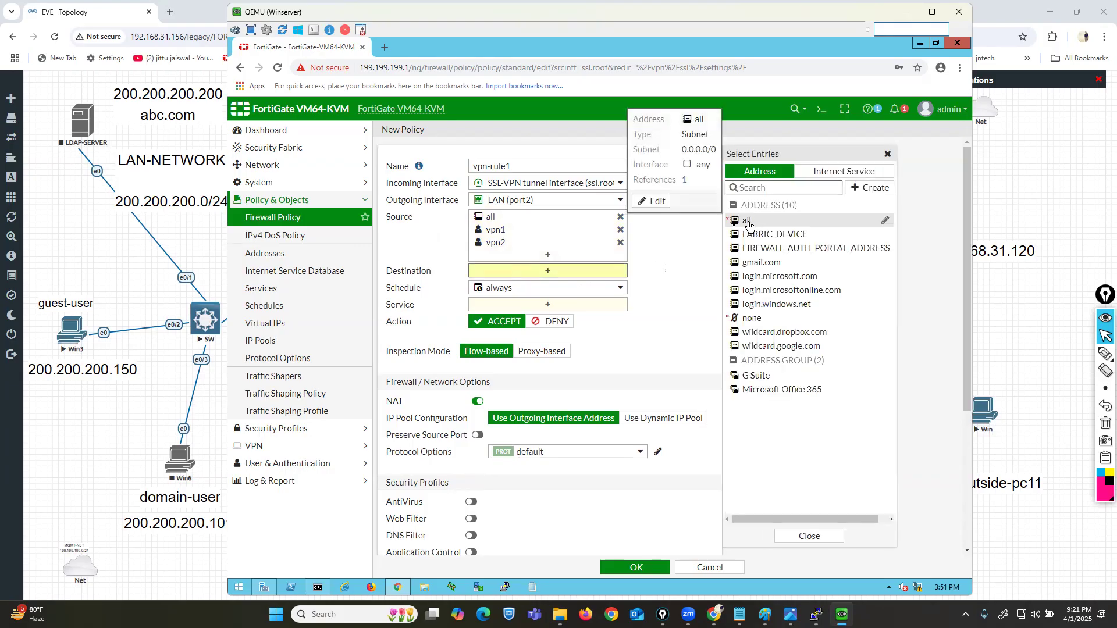
click(751, 221)
click(596, 317)
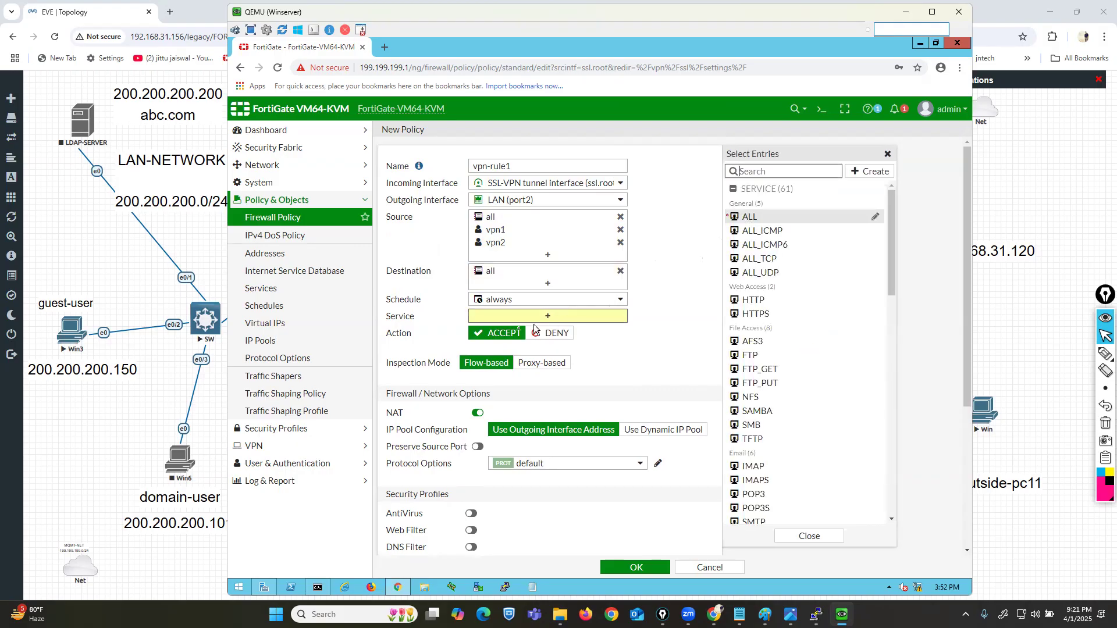
key(Return)
click(590, 375)
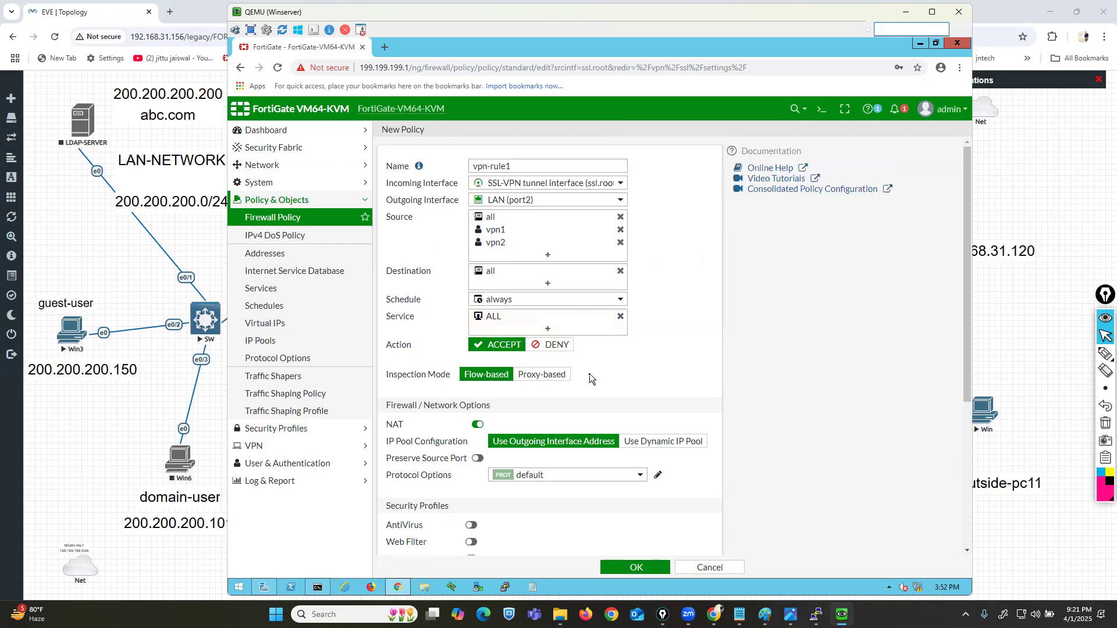
scroll(626, 407, down, 5)
Step: Log all sessions for vpn-rule1, save it, and apply the SSL-VPN settings again
click(632, 447)
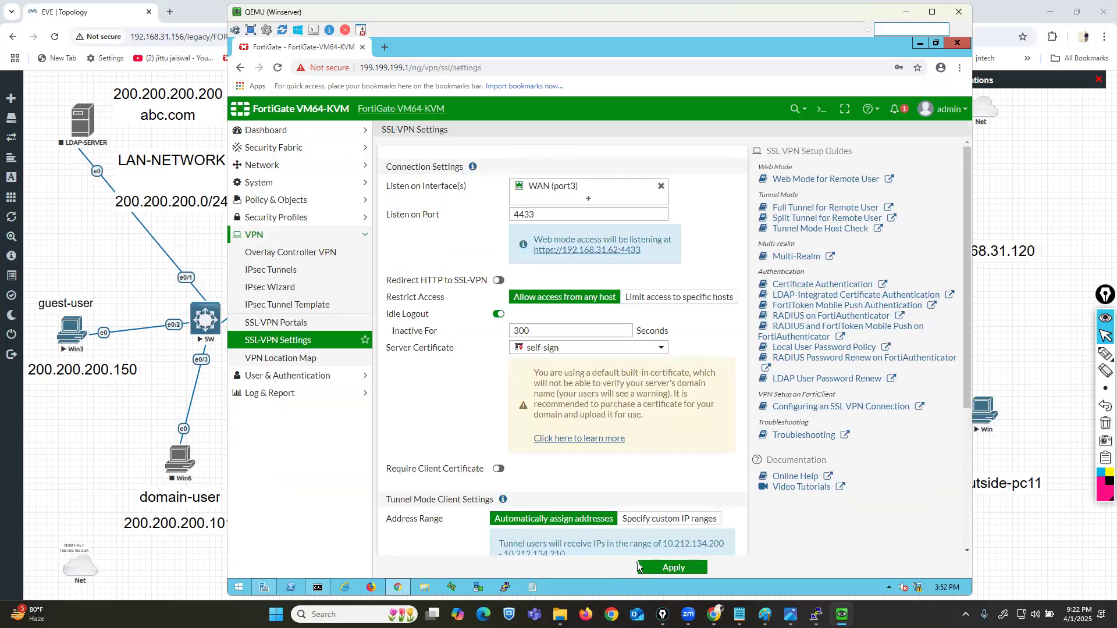
click(675, 569)
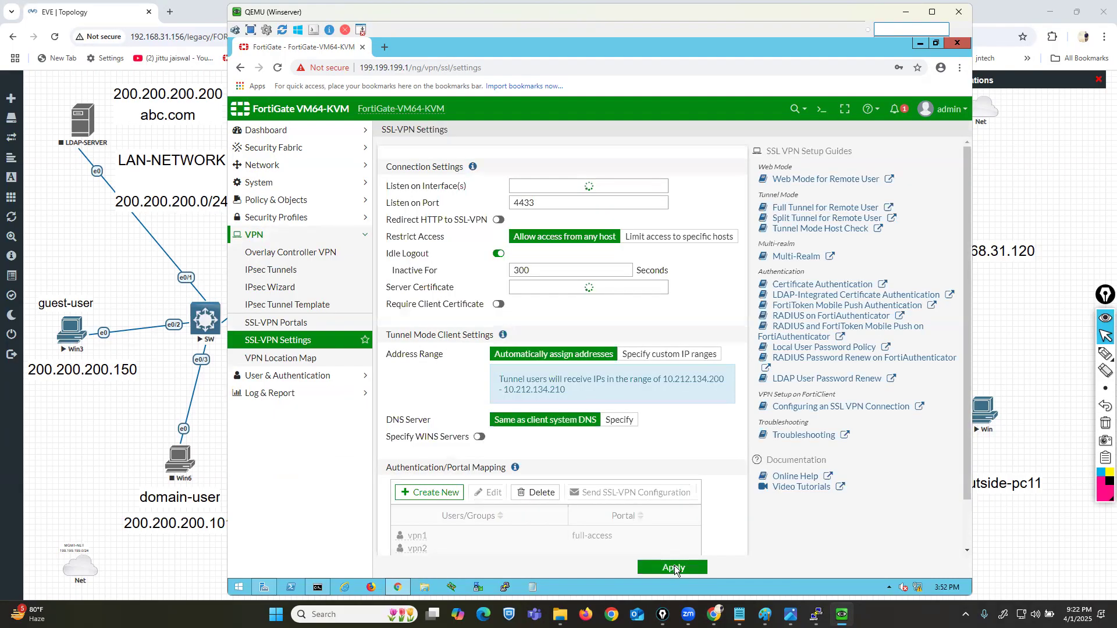
click(1028, 348)
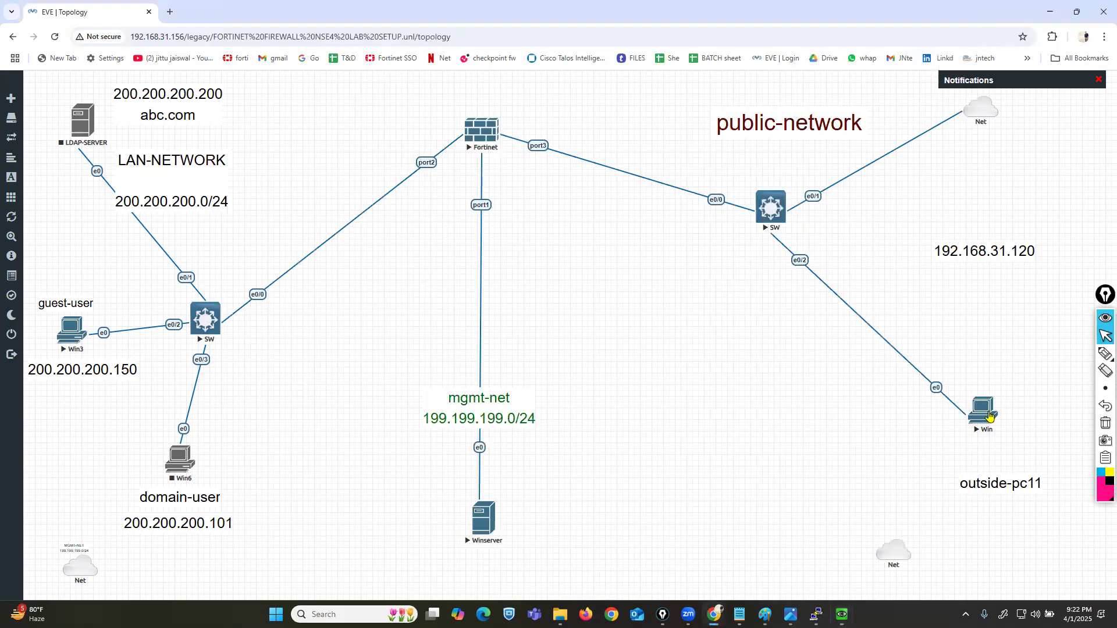
Step: Open the outside Win PC's console and minimize the server console out of the way
click(985, 412)
click(573, 129)
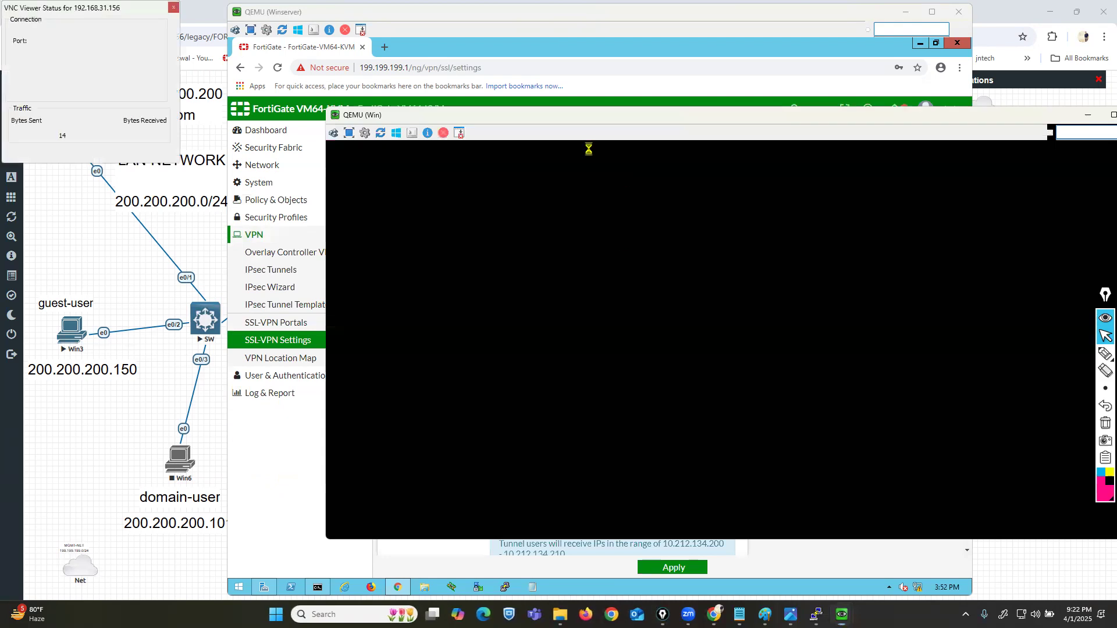
drag(544, 122, 776, 181)
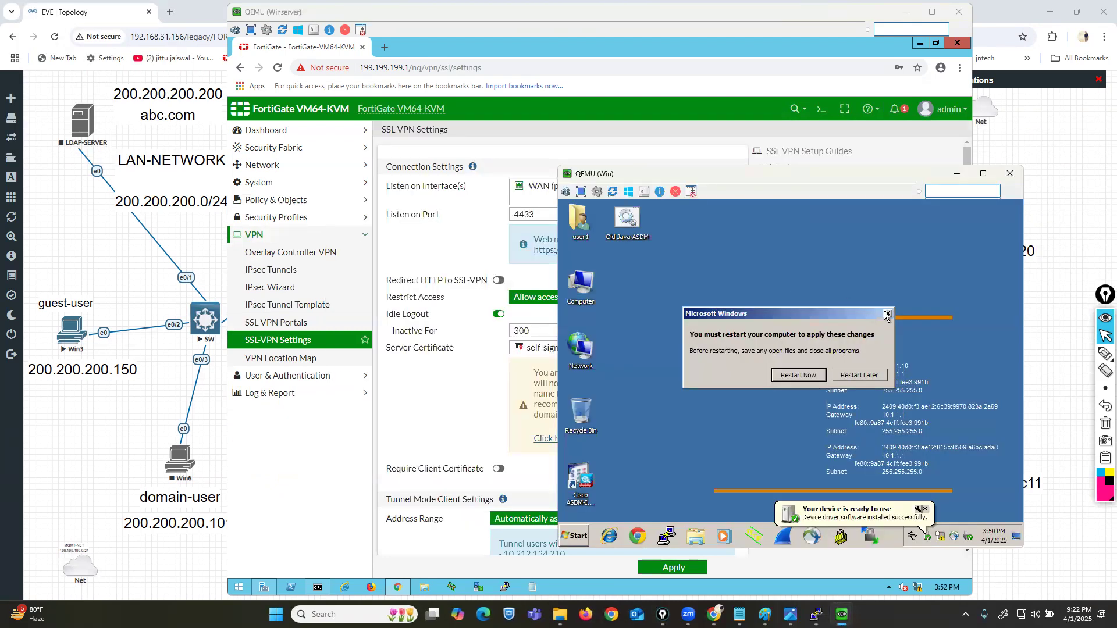
click(888, 313)
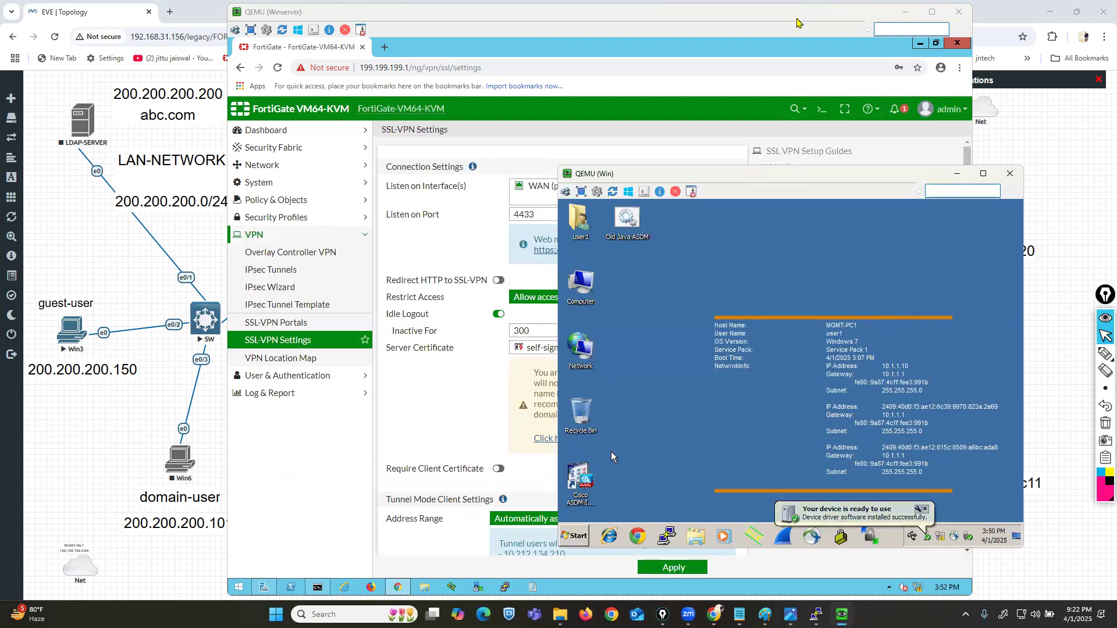
drag(796, 19, 625, 32)
click(737, 25)
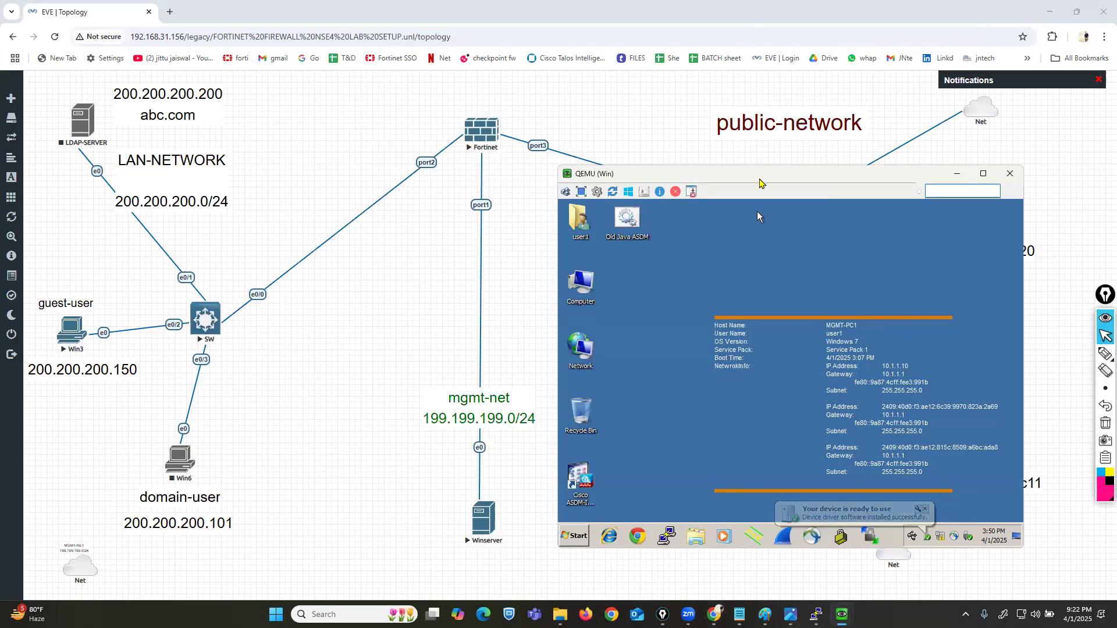
drag(760, 179, 790, 216)
Step: Launch a command prompt from Start and run ncpa.cpl to open Network Connections
click(604, 573)
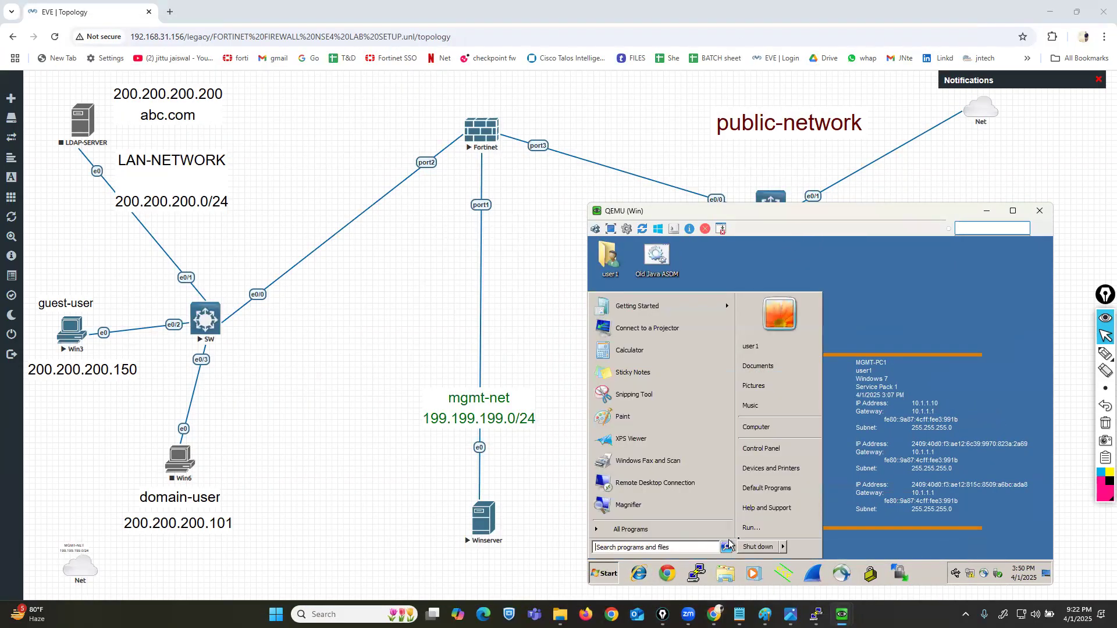
click(756, 528)
key(Return)
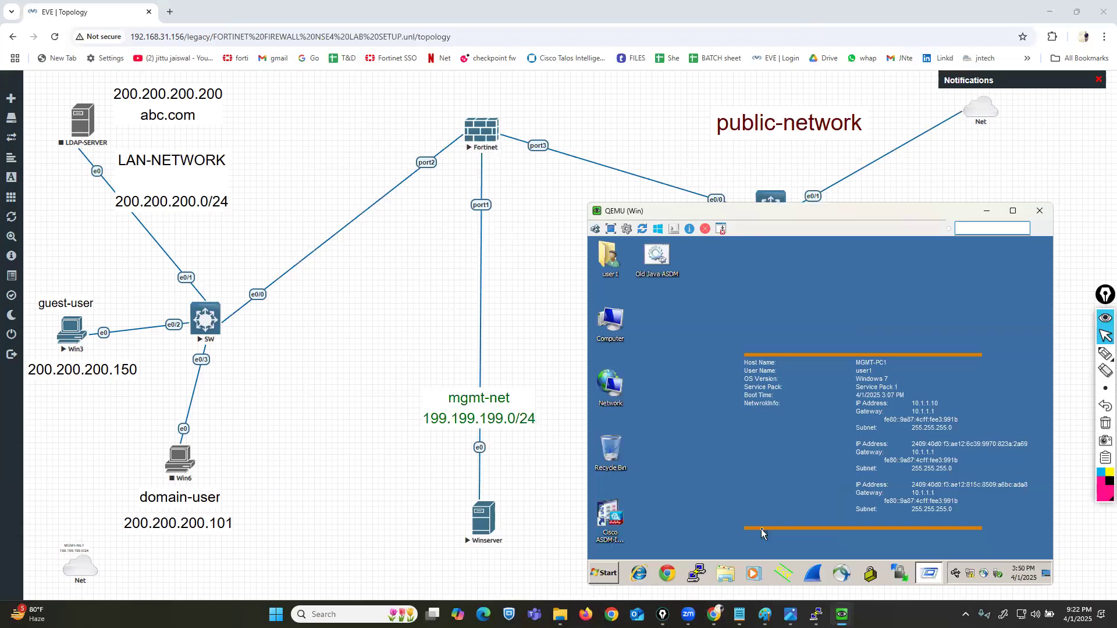
text(ncpa.cpl)
key(Return)
mouse_move(722, 215)
mouse_down()
mouse_move(690, 229)
mouse_move(696, 246)
mouse_up()
click(1105, 354)
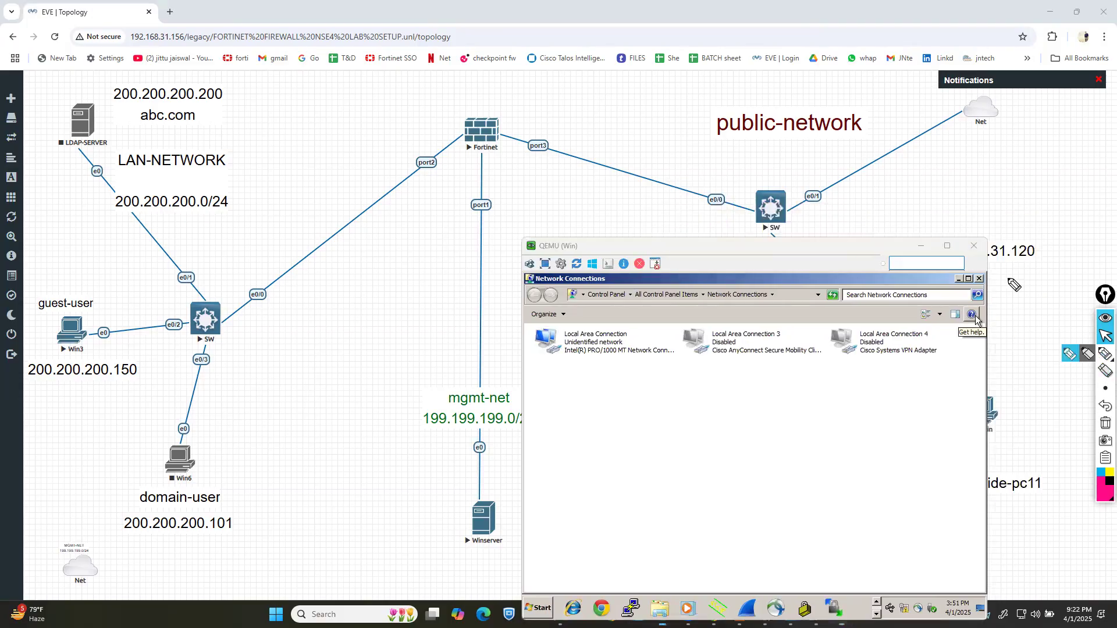
mouse_move(956, 105)
mouse_down()
mouse_move(797, 265)
mouse_move(931, 369)
mouse_move(918, 376)
mouse_up()
click(1104, 337)
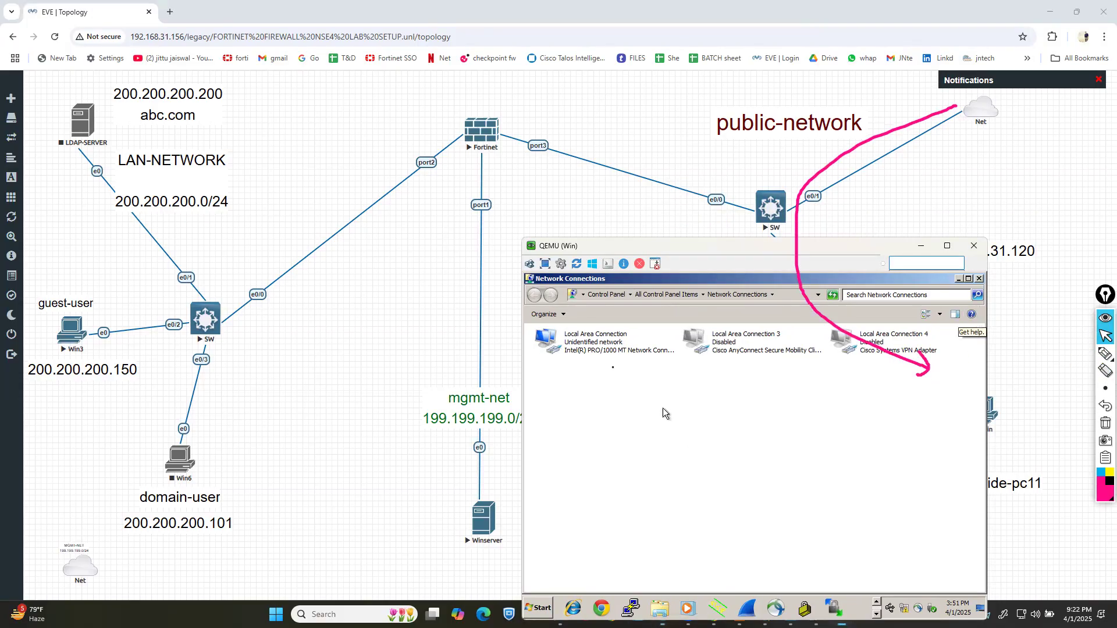
Step: Set the Local Area Connection's IPv4 to obtain IP and DNS addresses automatically
right_click(592, 342)
click(623, 433)
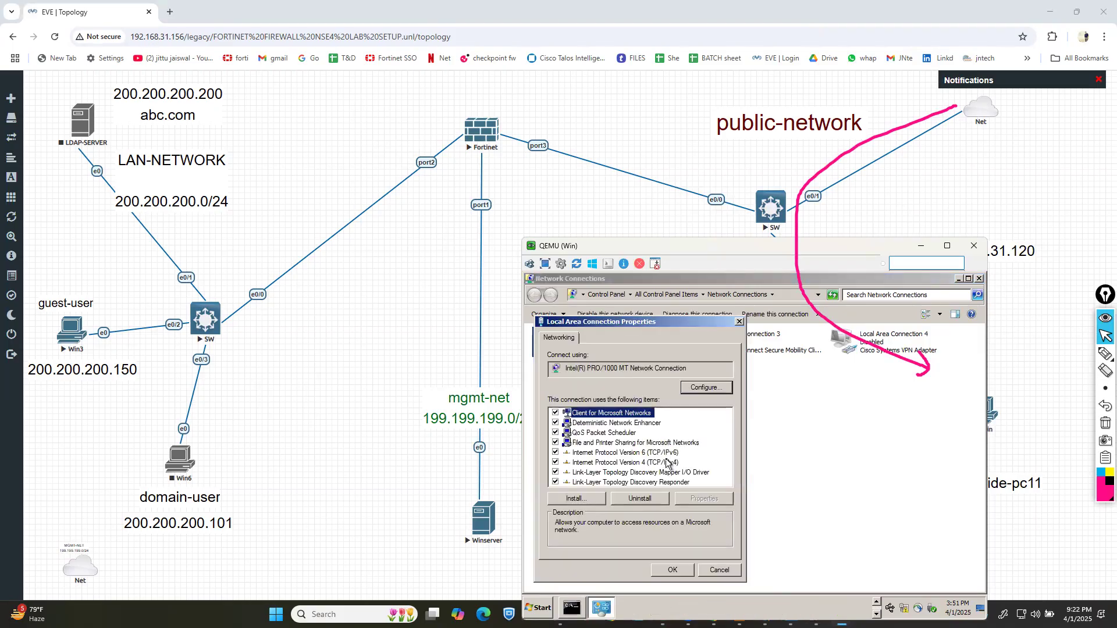
click(669, 462)
click(693, 500)
click(575, 409)
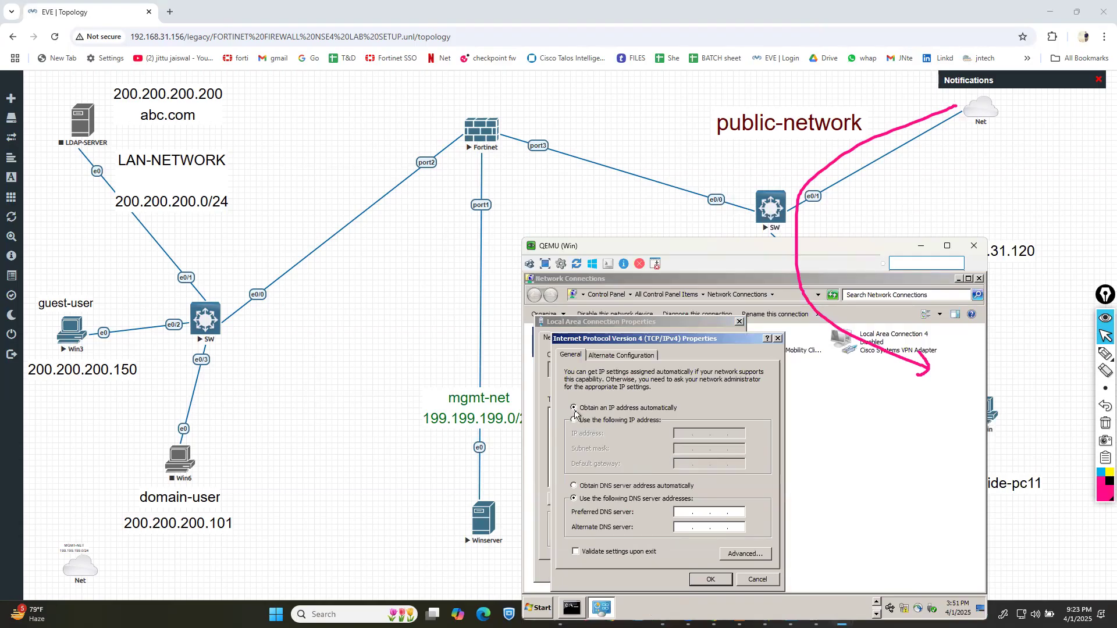
click(575, 486)
click(711, 580)
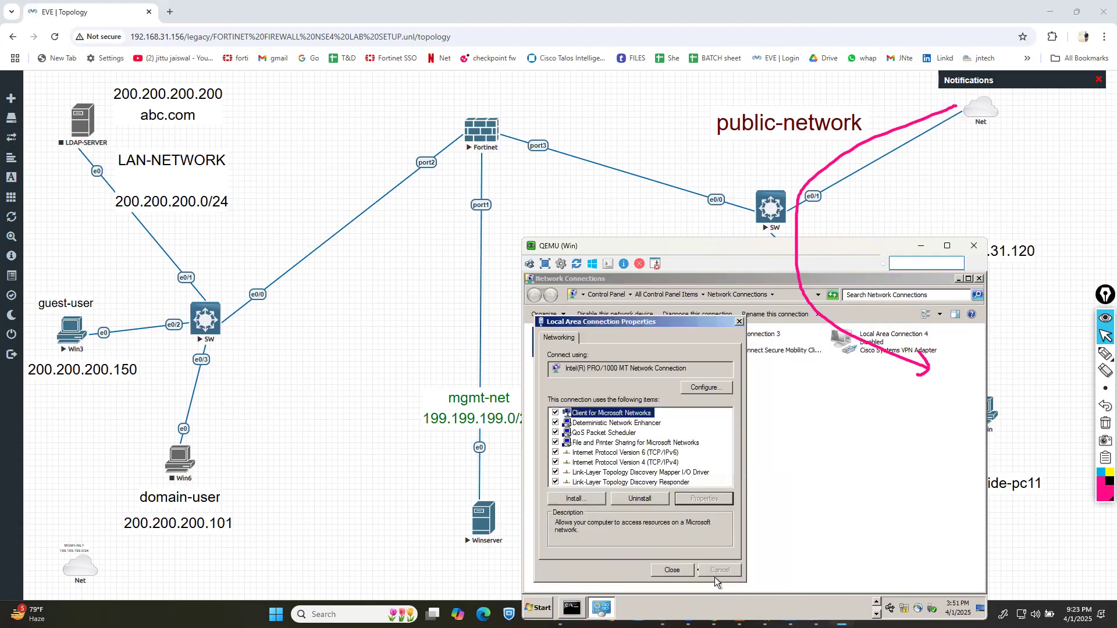
click(672, 570)
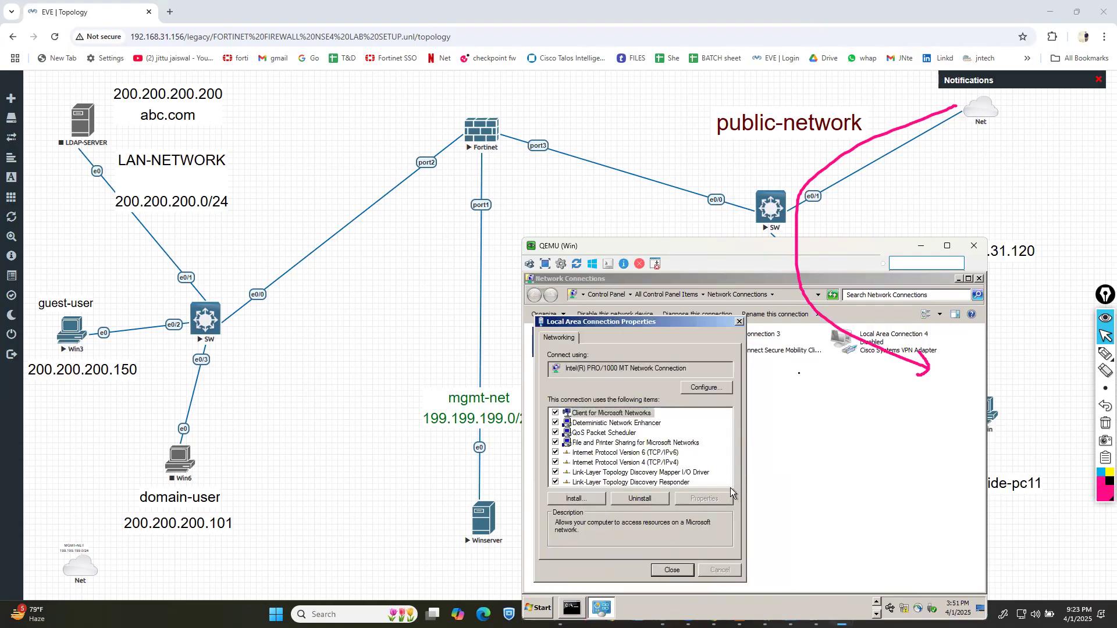
click(906, 187)
click(1104, 409)
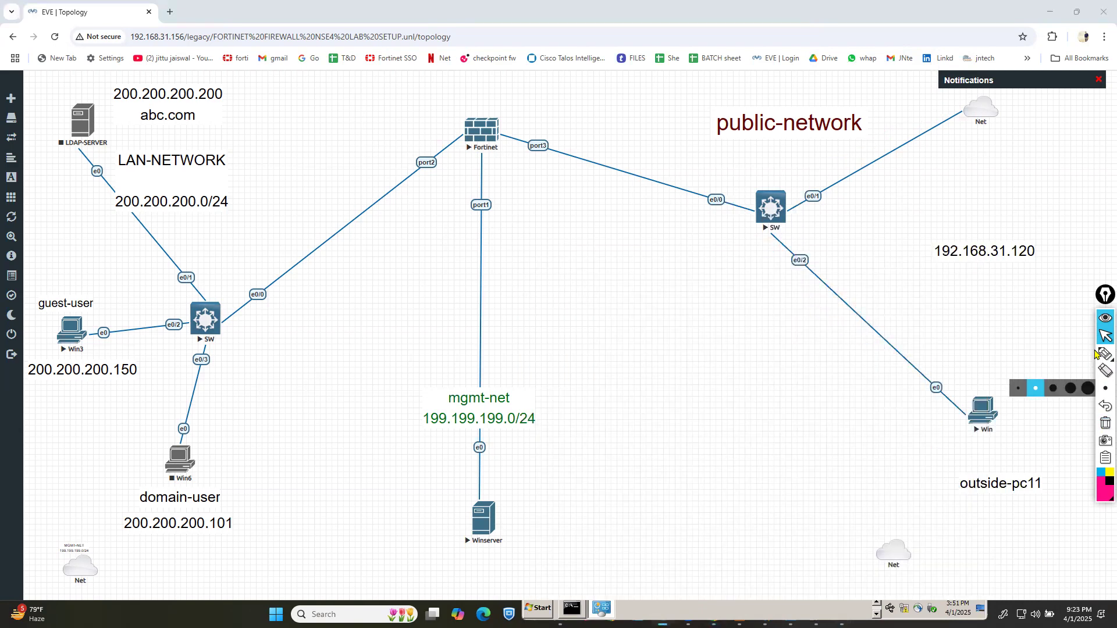
Step: Sketch a dividing line and mark the outside Win PC on the topology, then clear the drawings
click(1105, 353)
mouse_move(1060, 39)
mouse_down()
mouse_move(847, 42)
mouse_move(546, 103)
mouse_move(609, 364)
mouse_move(986, 588)
mouse_move(1109, 601)
mouse_up()
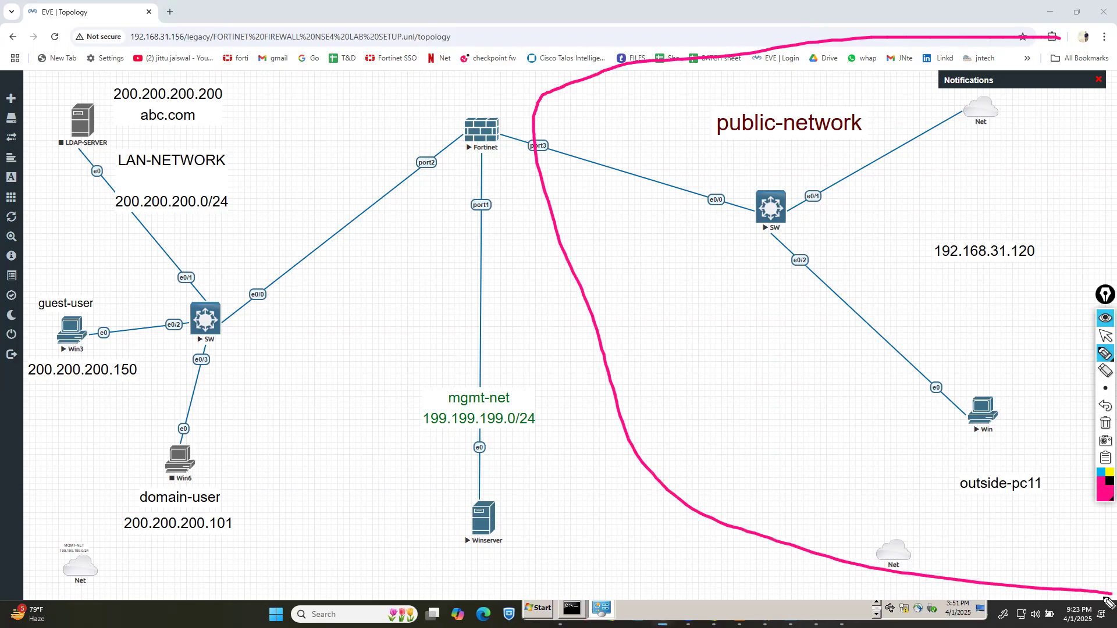
mouse_move(1001, 379)
mouse_down()
mouse_move(885, 383)
mouse_move(896, 440)
mouse_move(1018, 384)
mouse_up()
click(1105, 423)
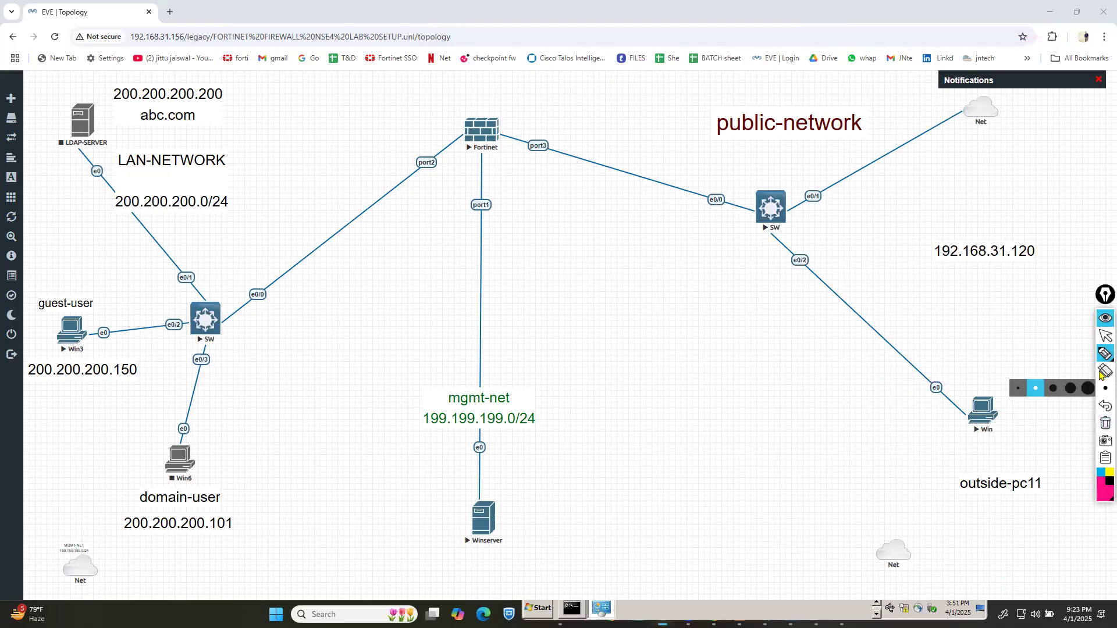
click(1105, 337)
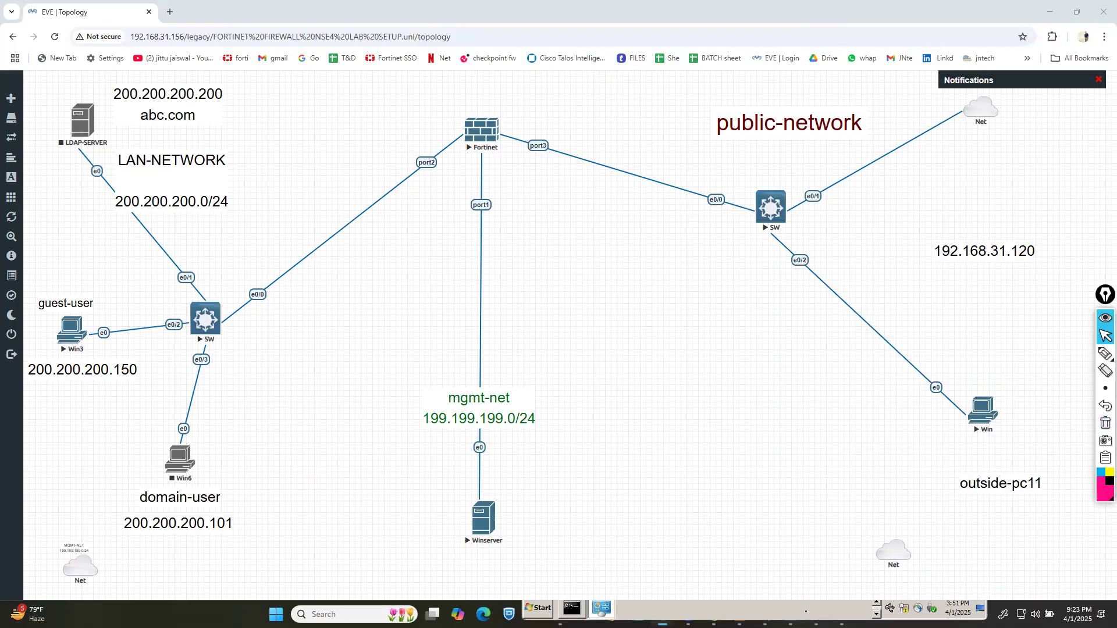
Step: Close Network Connections and run ipconfig, showing 192.168.31.232 with gateway 192.168.31.1
click(806, 612)
drag(772, 244, 800, 219)
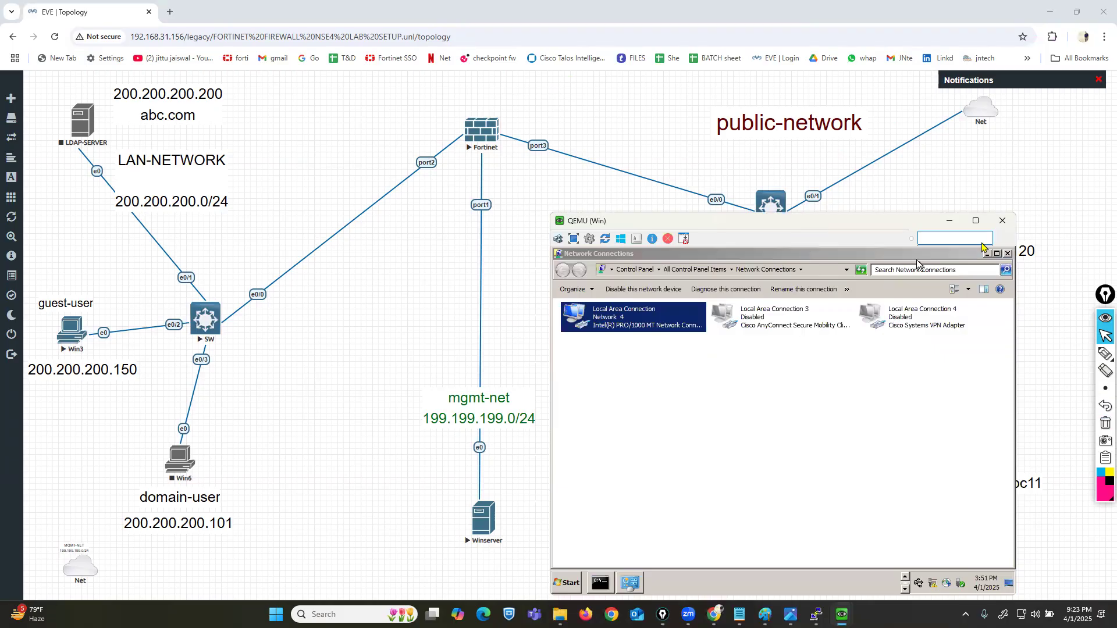
click(1096, 24)
click(1008, 254)
text(ipconfig)
key(Return)
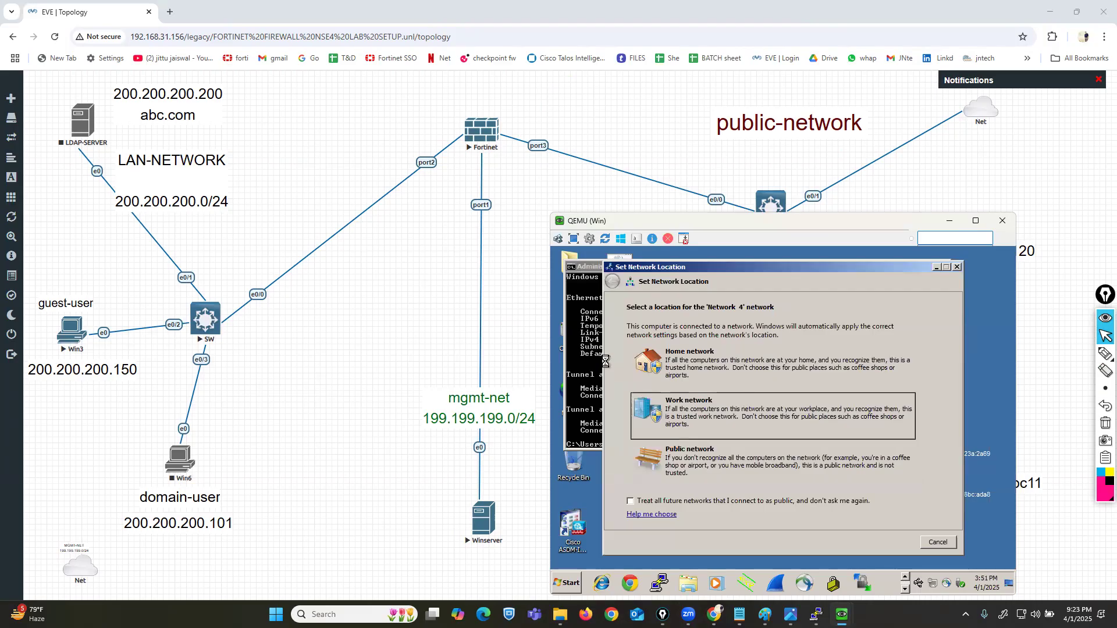
click(584, 349)
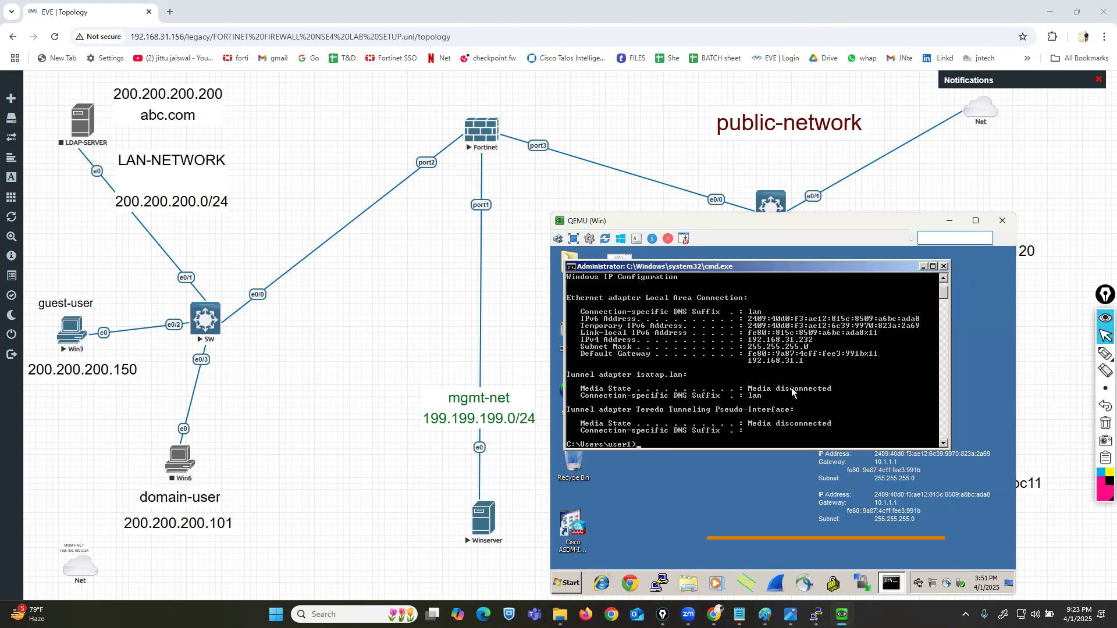
Step: Circle the FortiGate port3 label on the topology diagram with the marker
click(1105, 353)
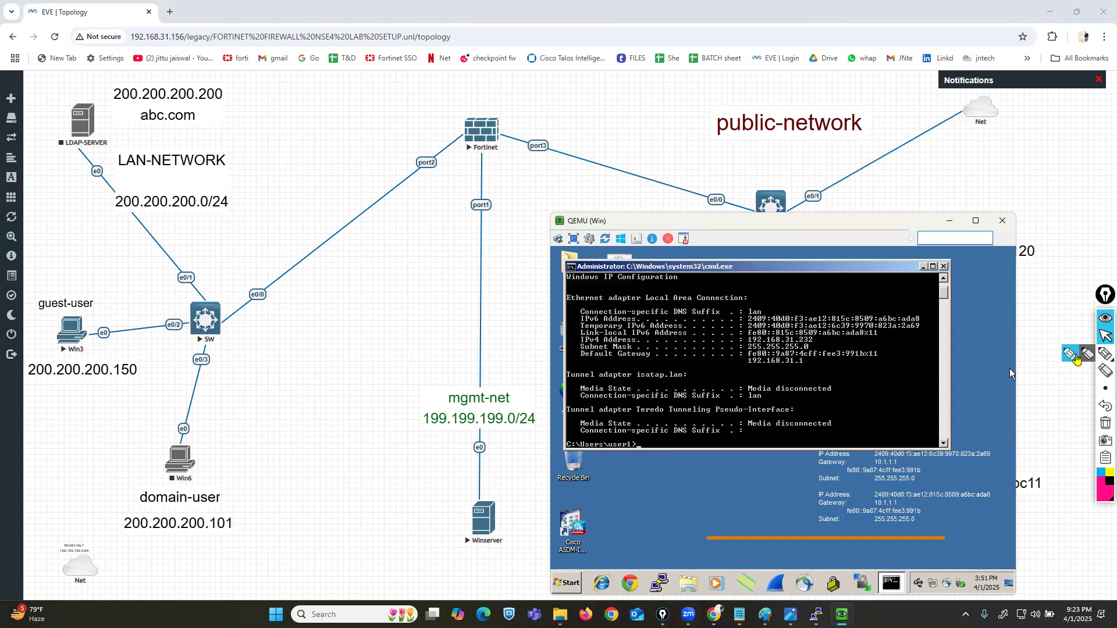
mouse_move(969, 366)
mouse_down()
mouse_move(560, 162)
mouse_move(540, 129)
mouse_move(521, 170)
mouse_move(542, 139)
mouse_up()
click(1105, 335)
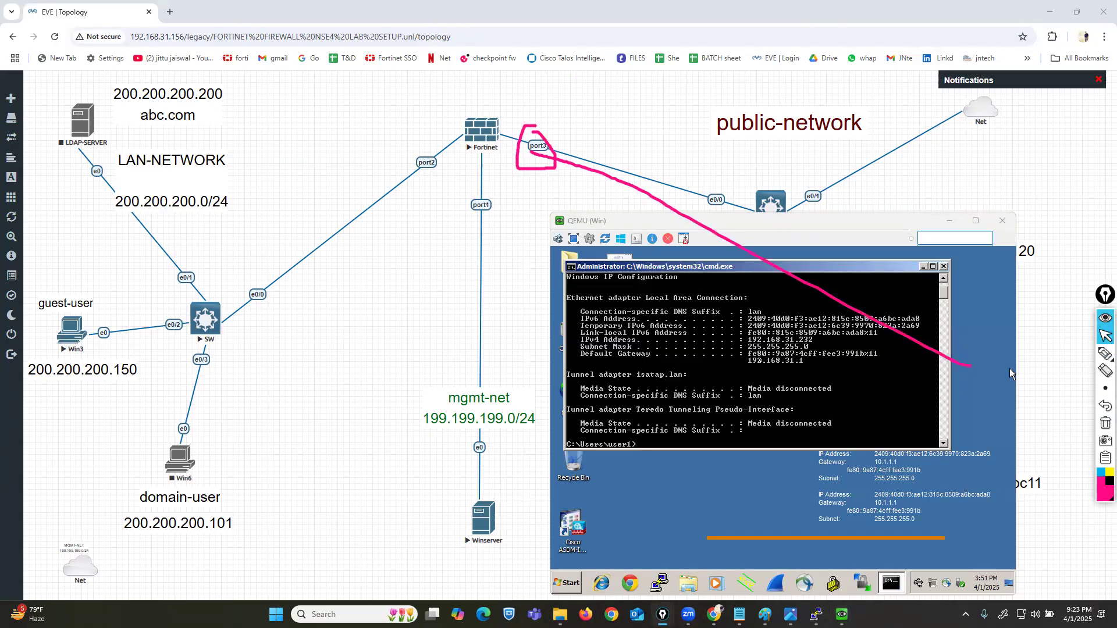
Step: Ping 192.168.31.62 from the outside PC, getting four replies, then clear the annotations
text(ping 192.168.31.)
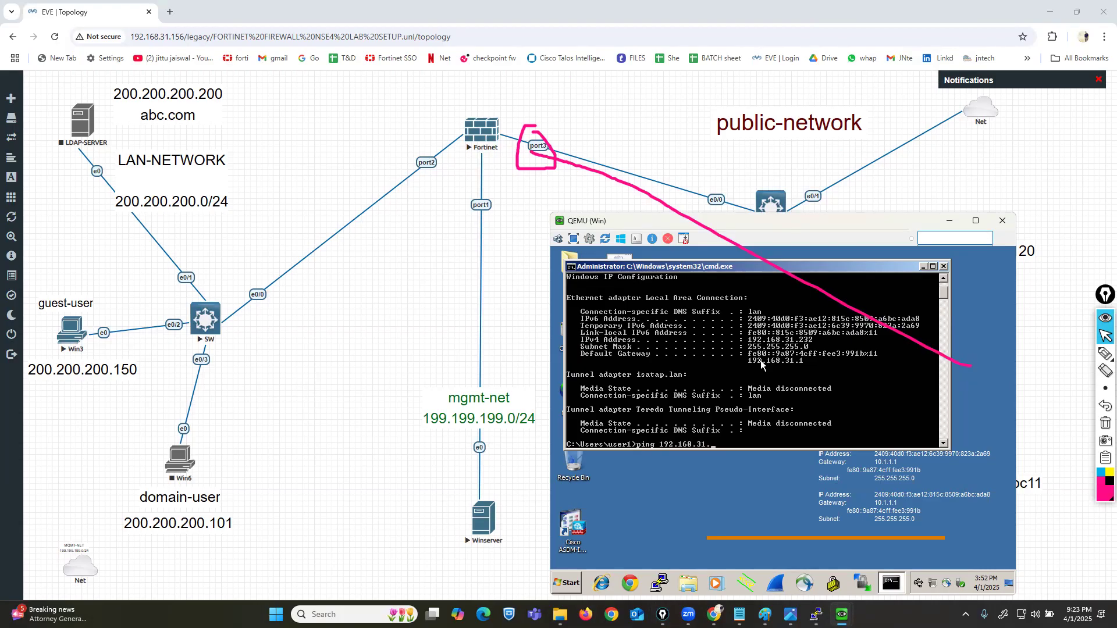
key(Return)
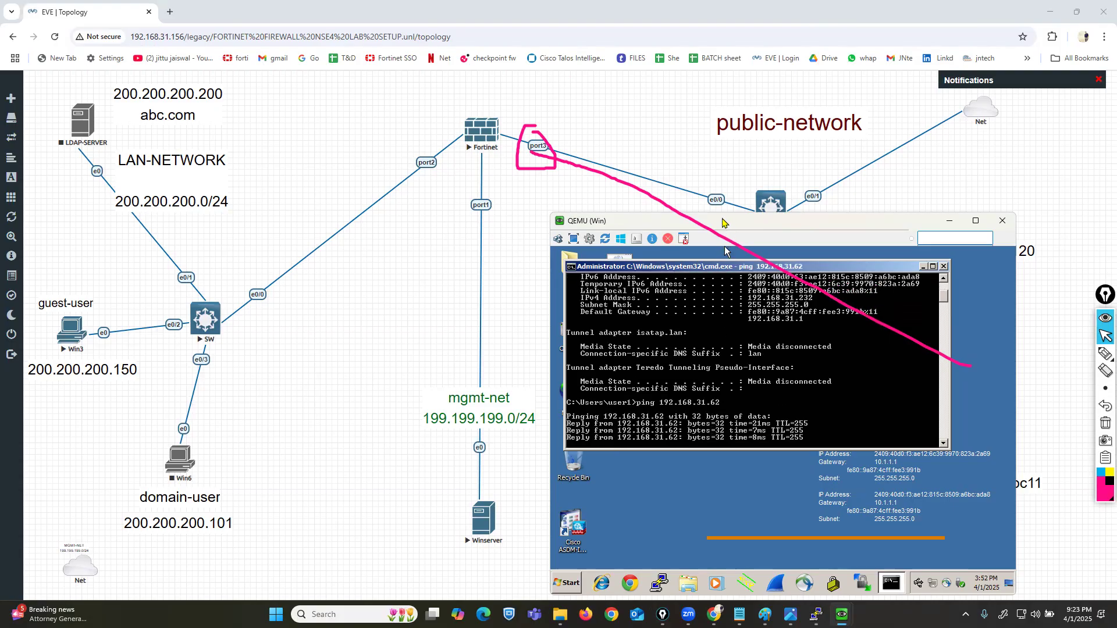
drag(723, 222, 697, 214)
click(1104, 424)
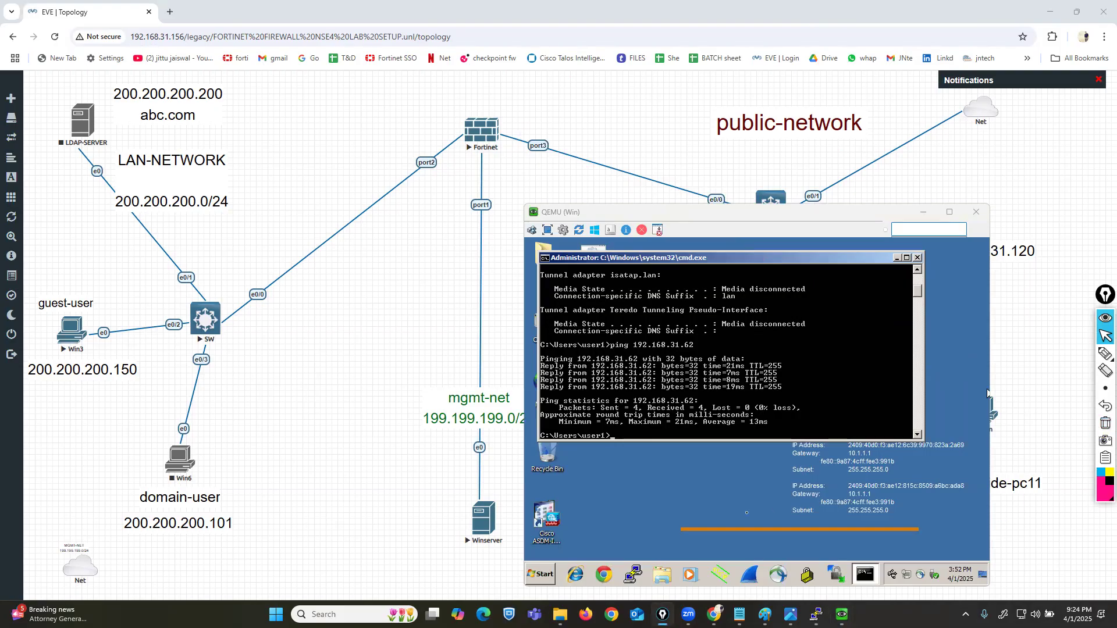
click(606, 575)
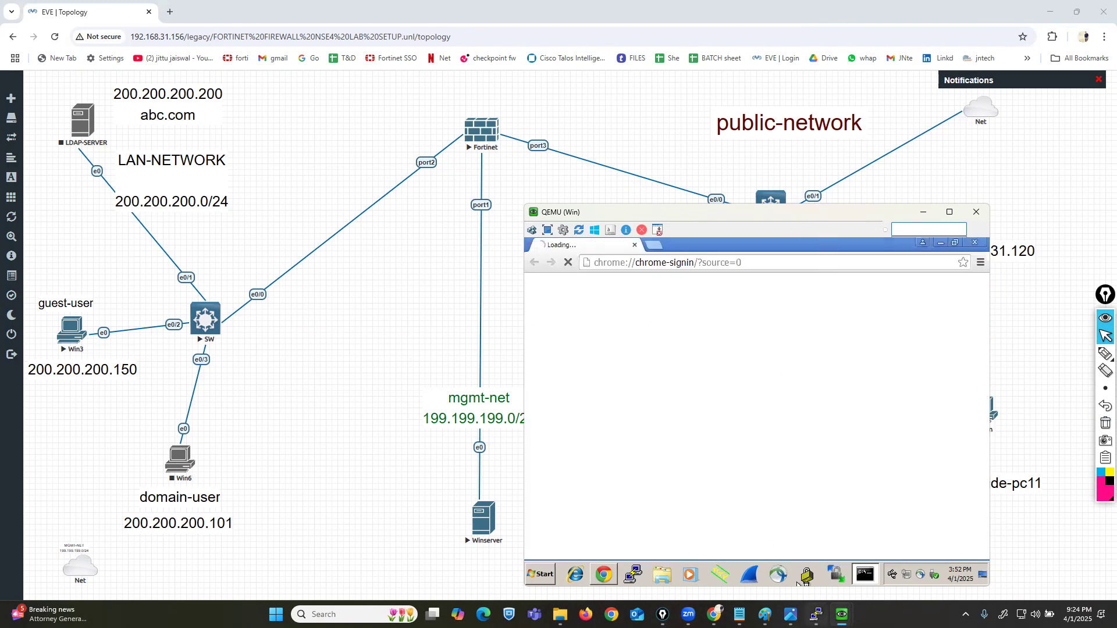
mouse_move(841, 614)
click(797, 547)
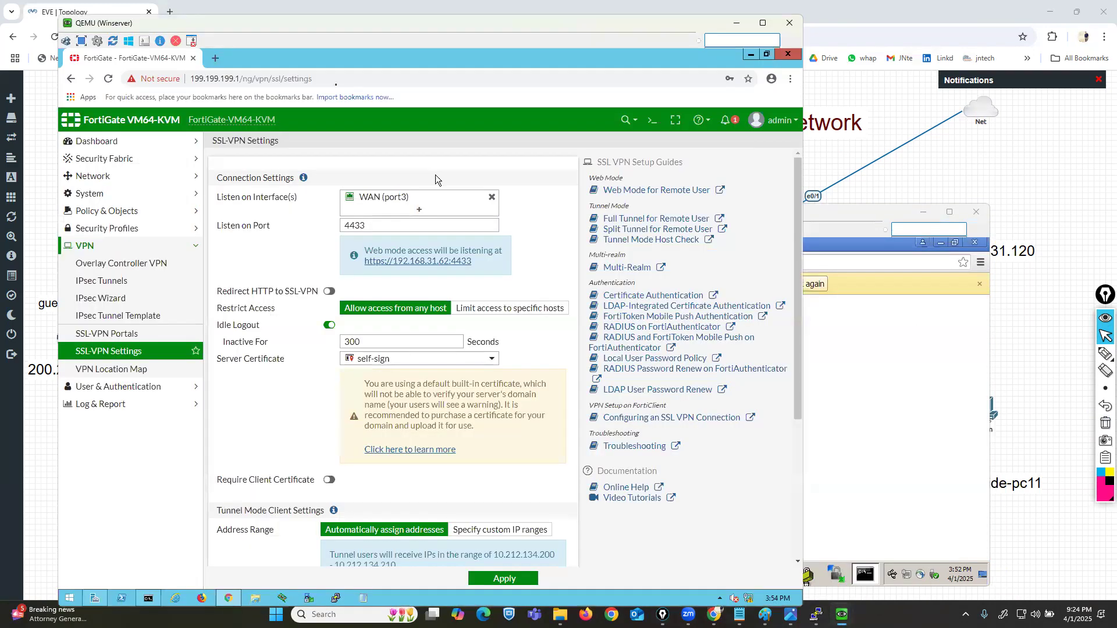
drag(224, 26, 193, 13)
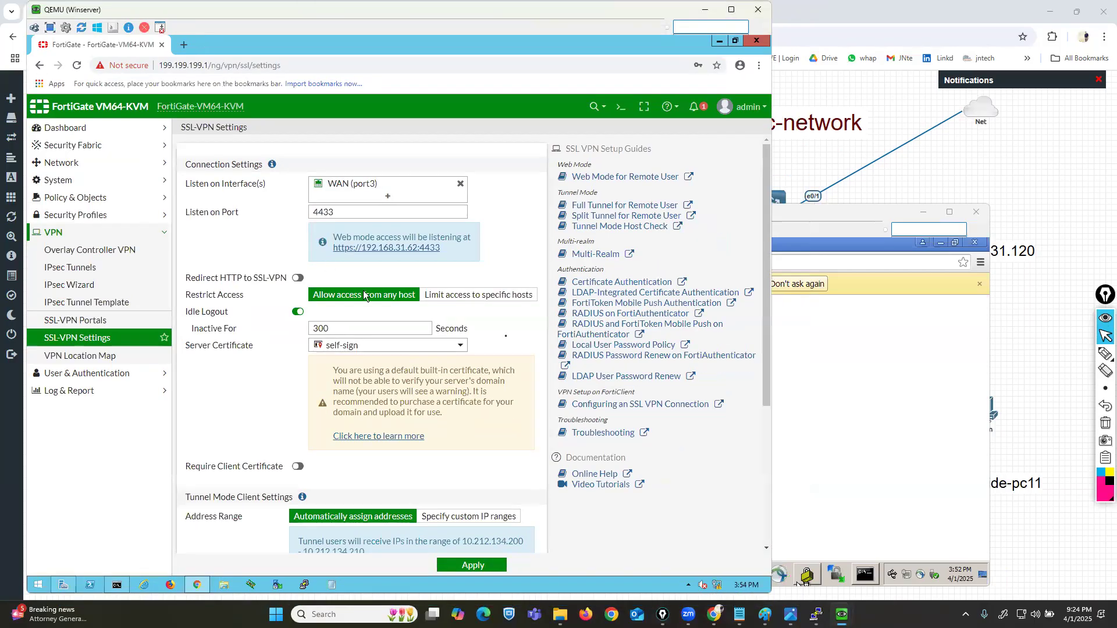
click(1071, 353)
drag(329, 261, 433, 262)
click(1104, 337)
click(900, 344)
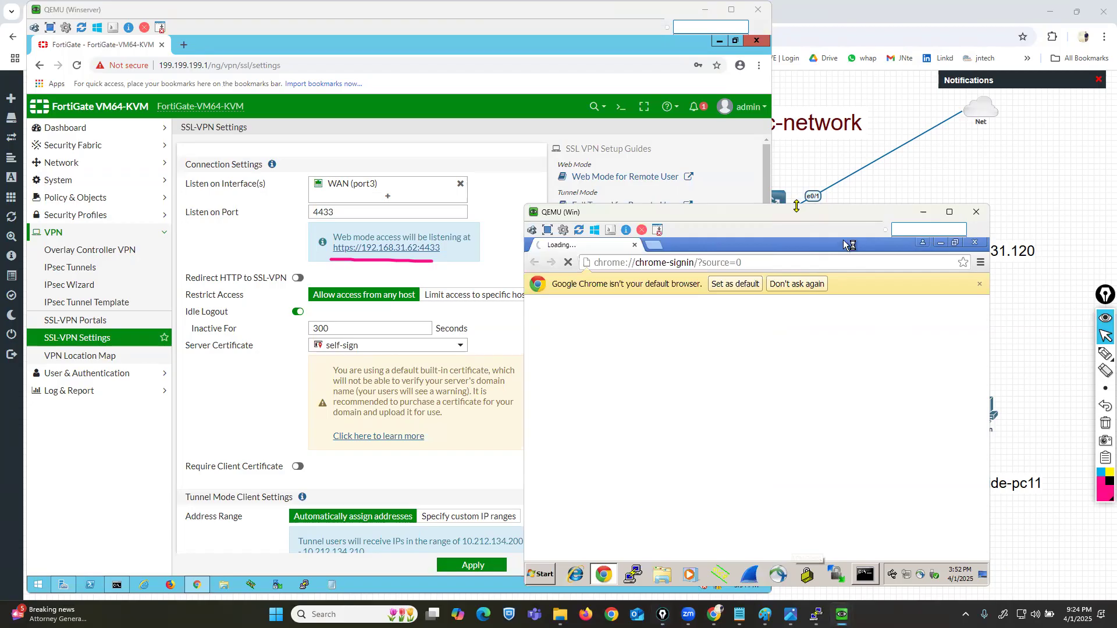
drag(795, 220, 880, 216)
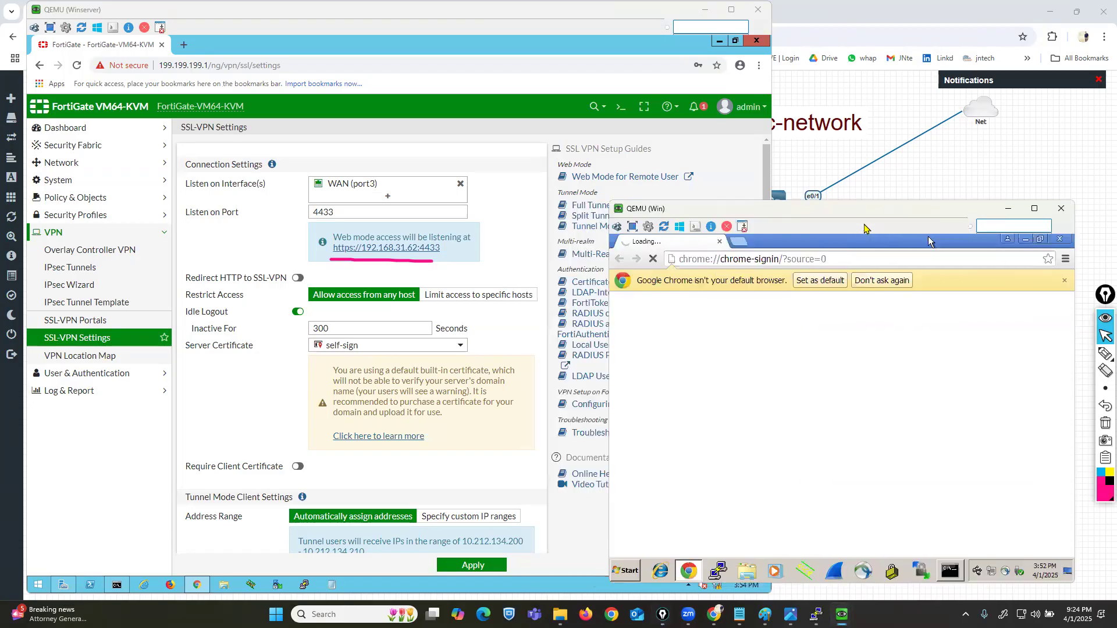
click(746, 260)
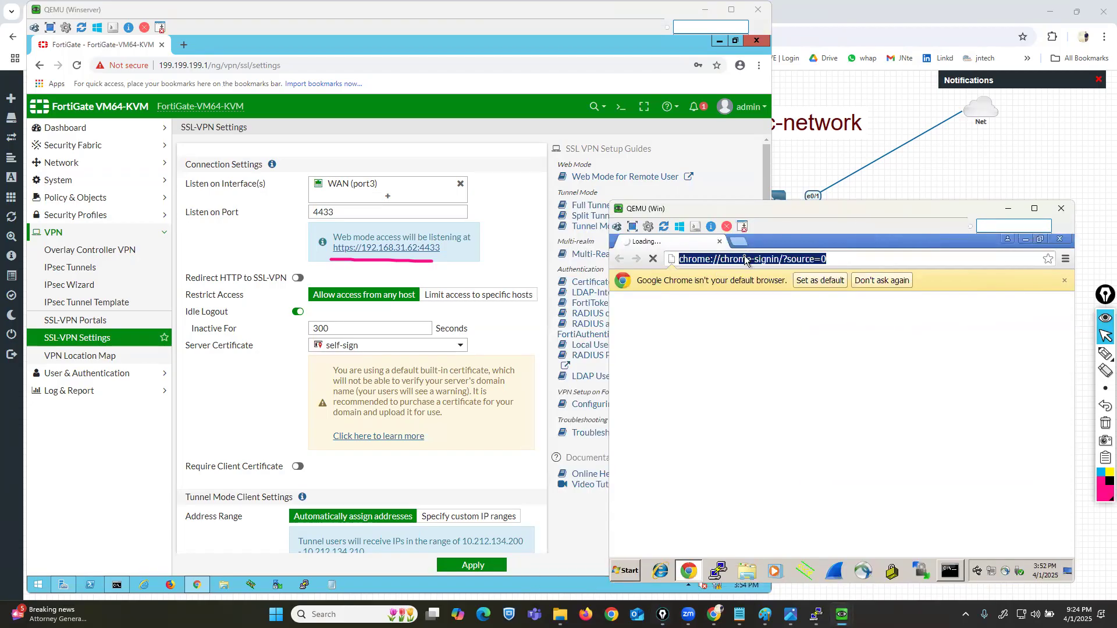
text(https)
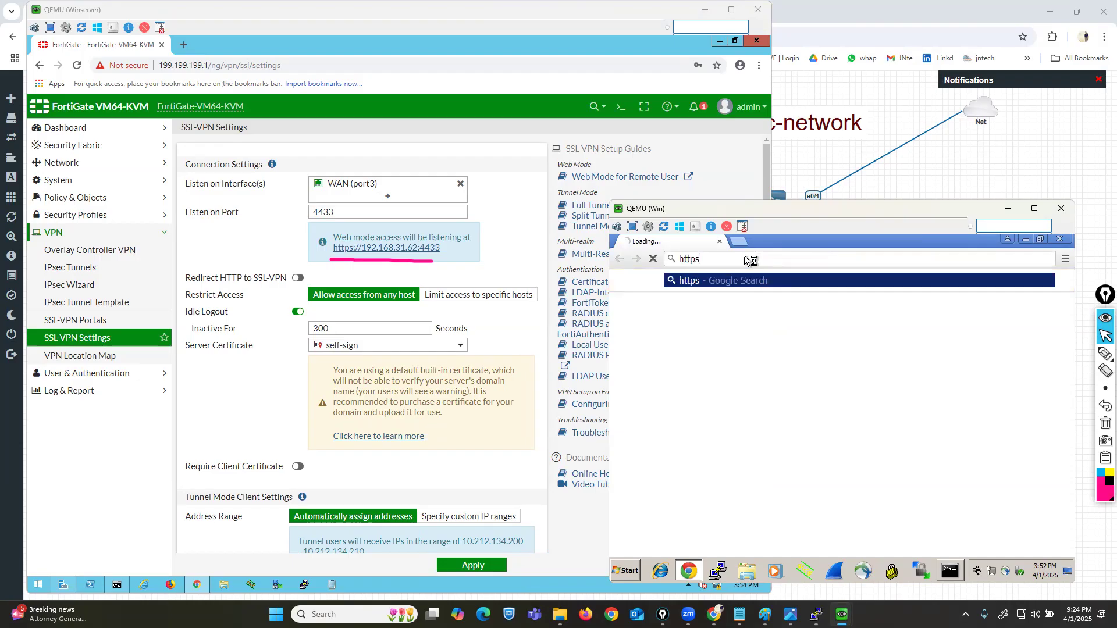
text(://192)
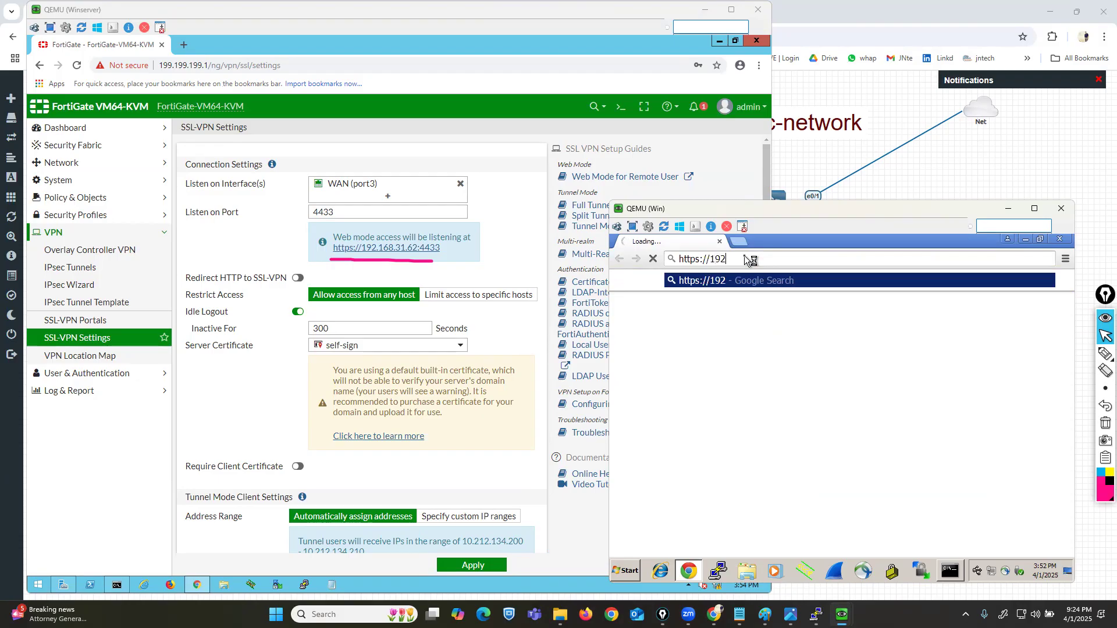
text(.168.31.62:4433)
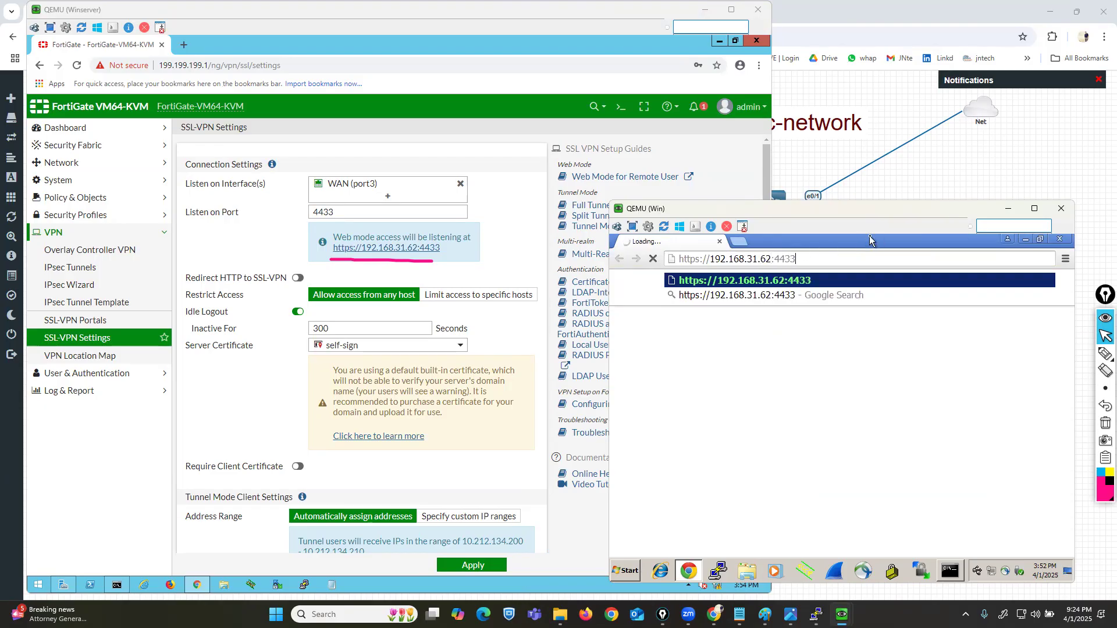
key(Return)
drag(893, 217, 846, 208)
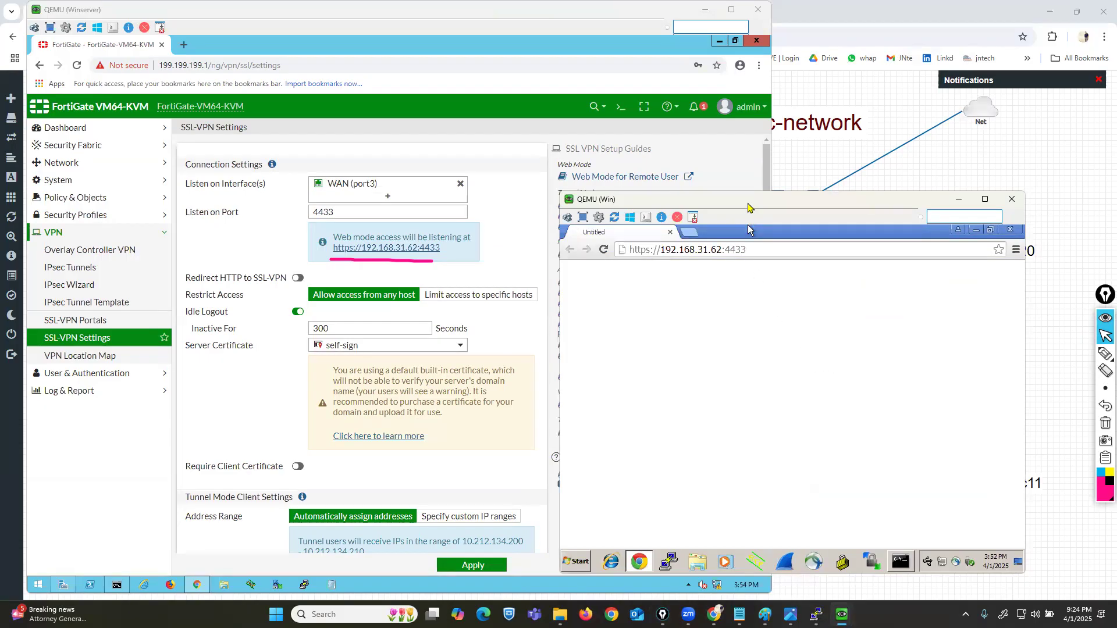
drag(748, 208, 800, 224)
key(F5)
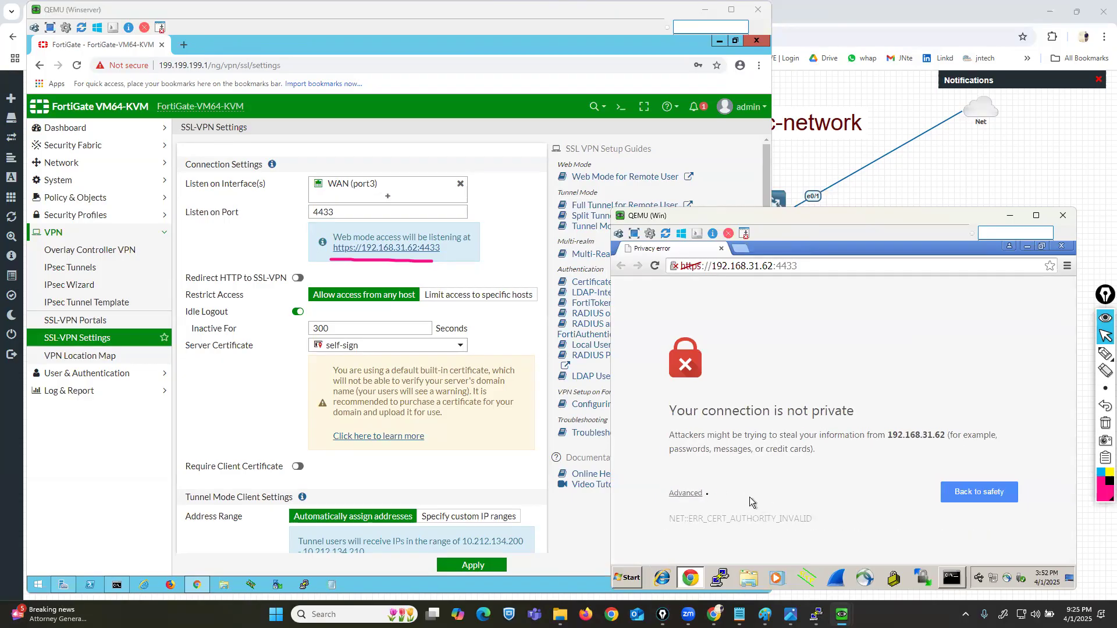
Step: Proceed past the certificate warning to 192.168.31.62 (unsafe) to reach the Please Login page
scroll(786, 499, down, 2)
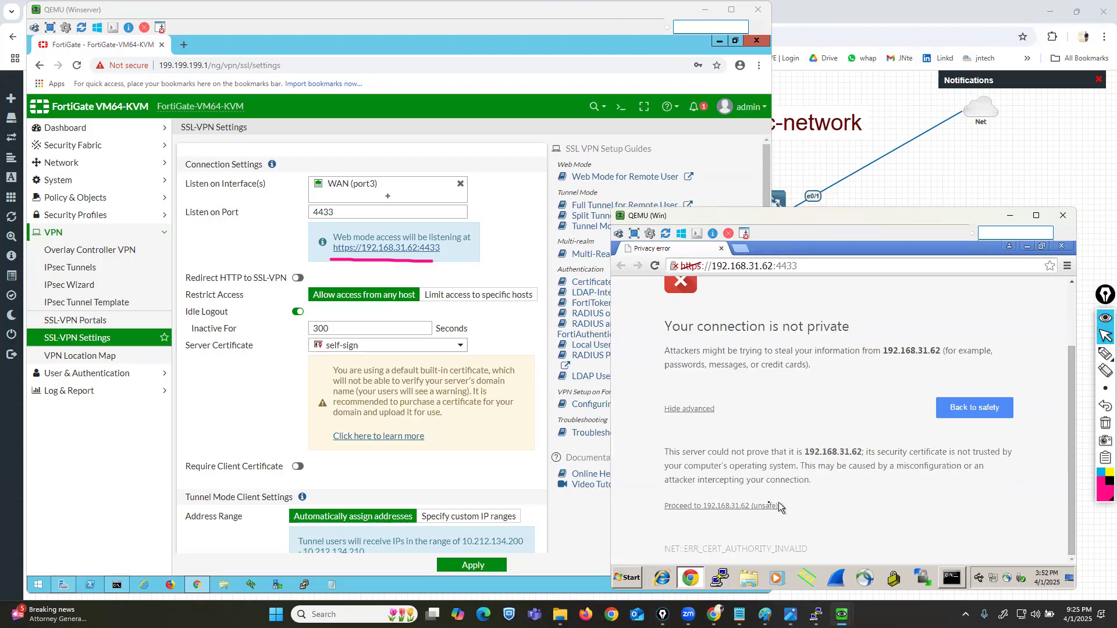
click(737, 505)
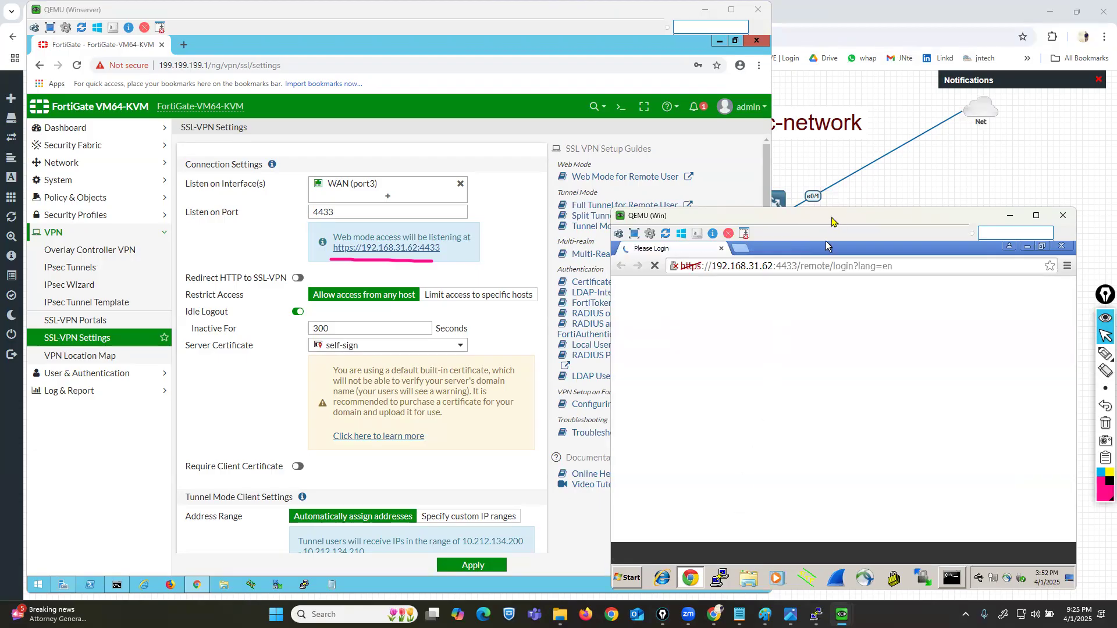
drag(832, 221, 758, 223)
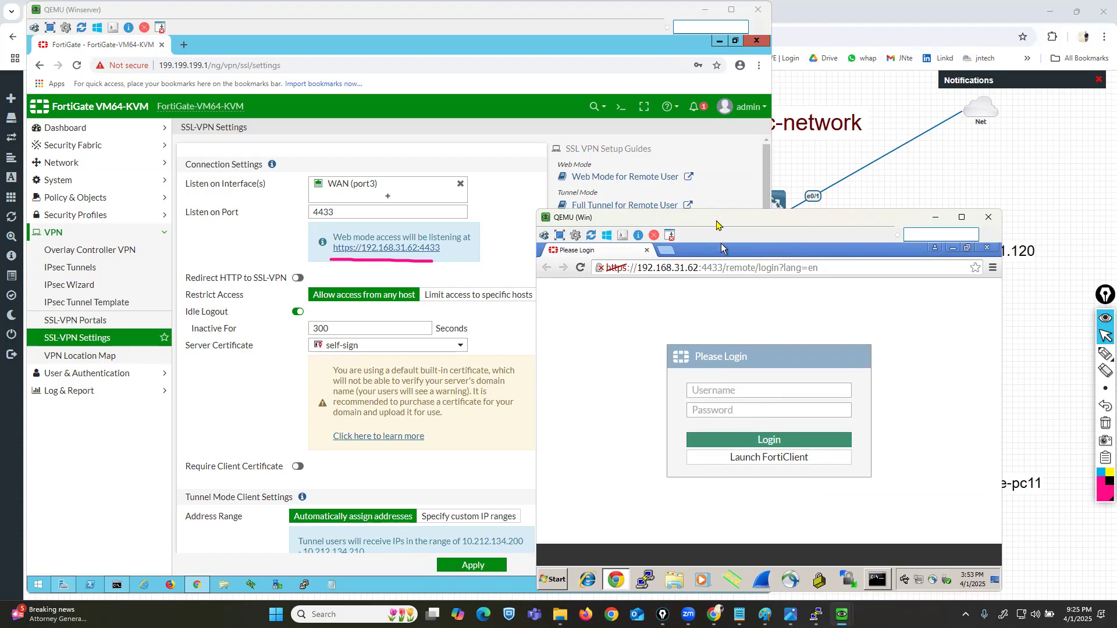
Step: Log in to the SSL-VPN portal as vpn1 with the user's password
drag(717, 224, 767, 216)
click(789, 384)
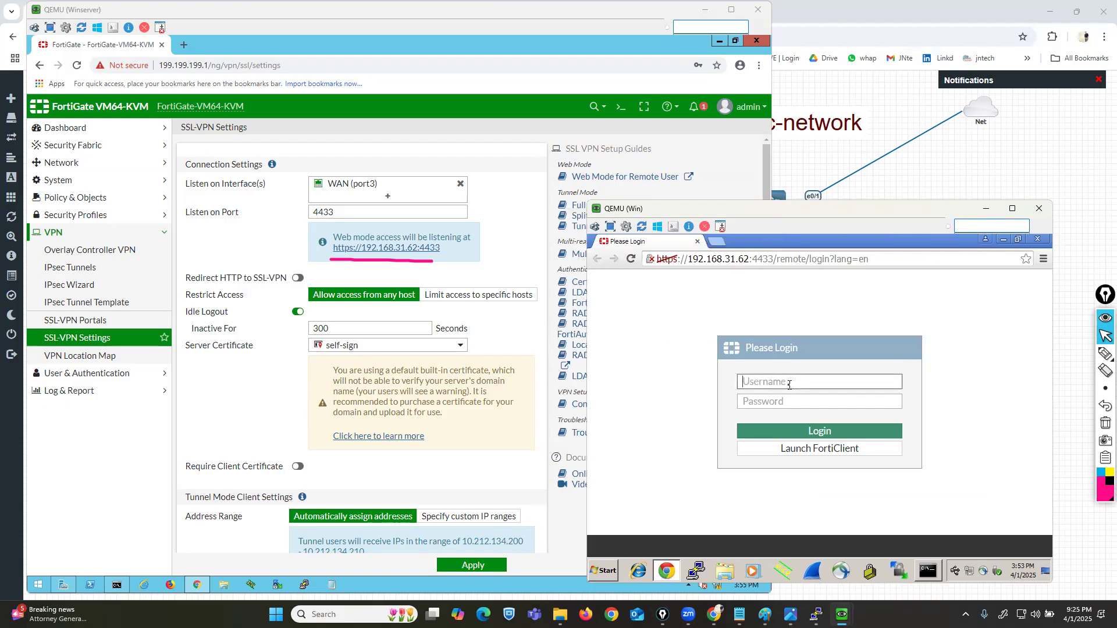
text(vpn1)
key(Tab)
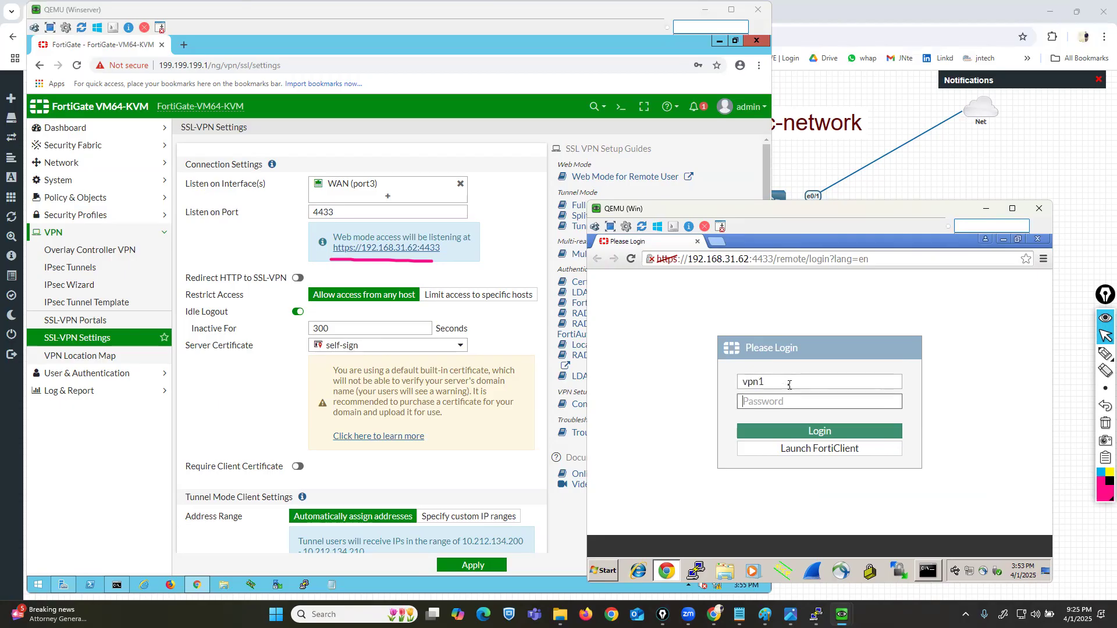
text(123)
key(Return)
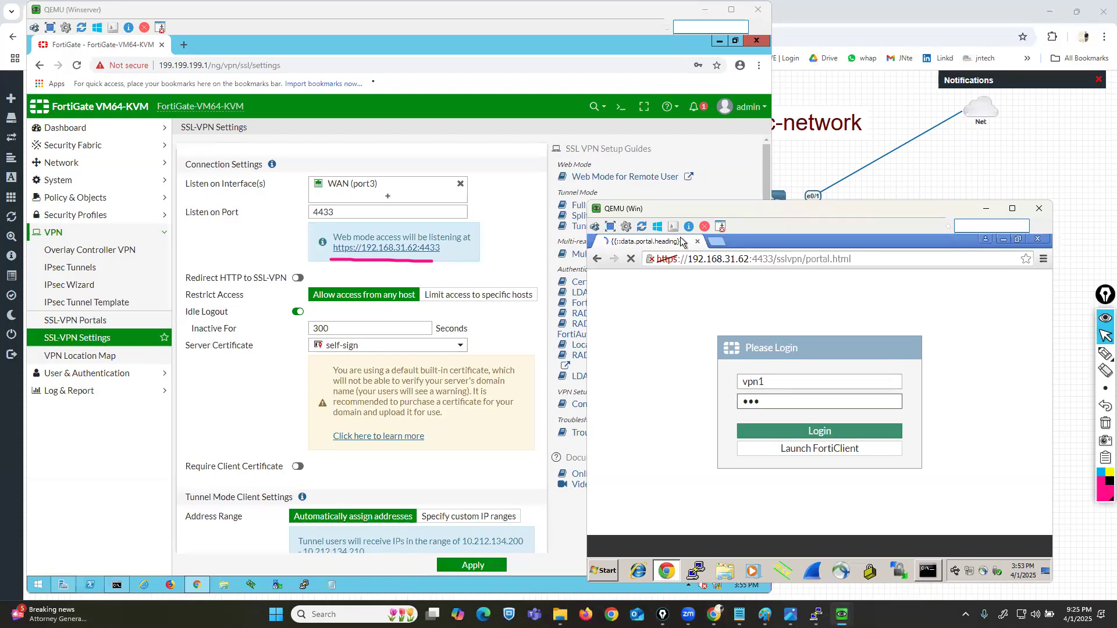
Step: Check the vpn1 user menu in the portal, then bring the FortiGate admin window forward
drag(201, 14, 217, 32)
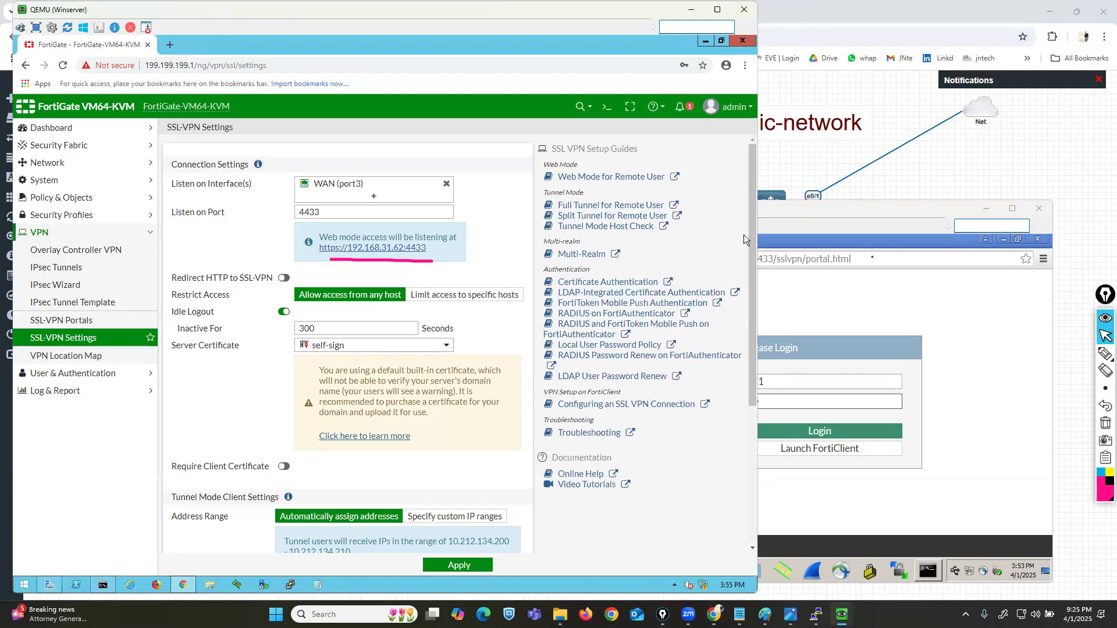
click(840, 214)
drag(840, 213, 829, 219)
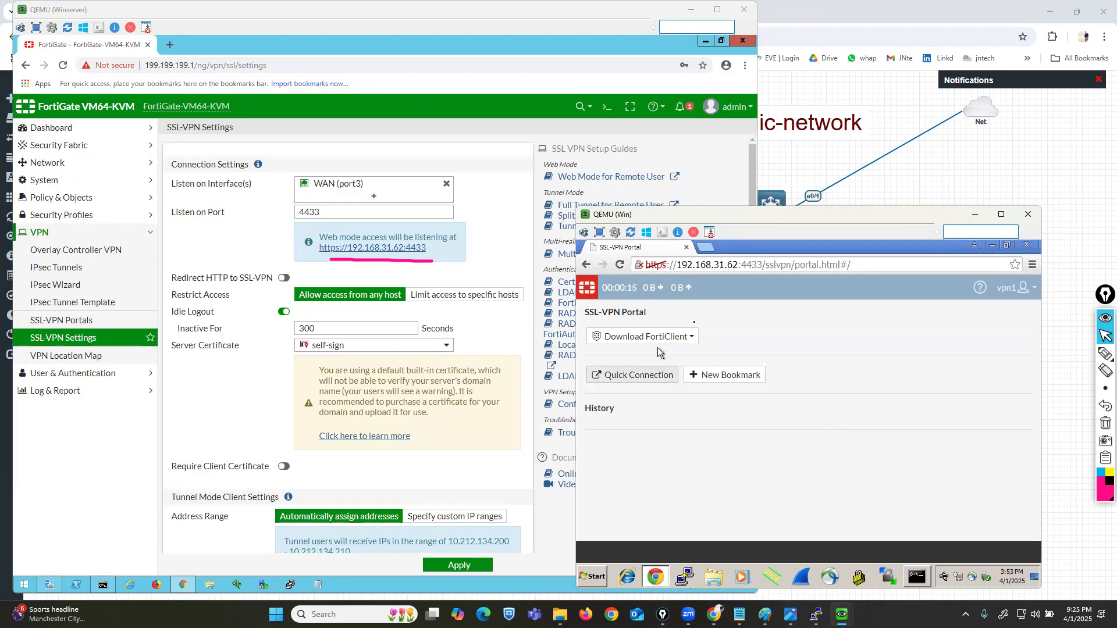
click(1021, 294)
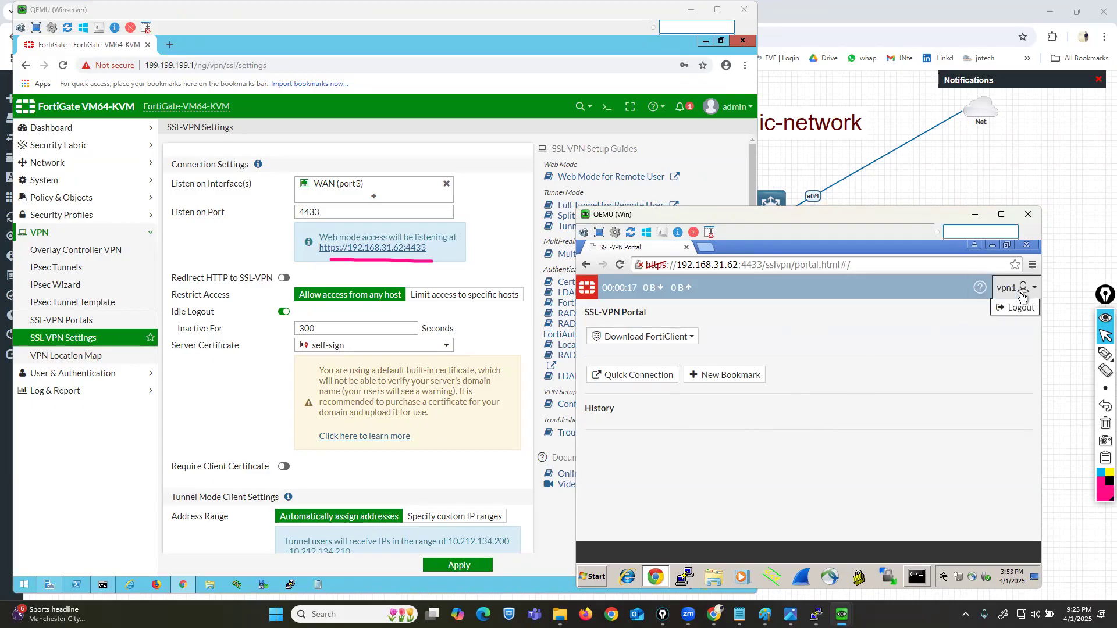
click(894, 397)
click(72, 324)
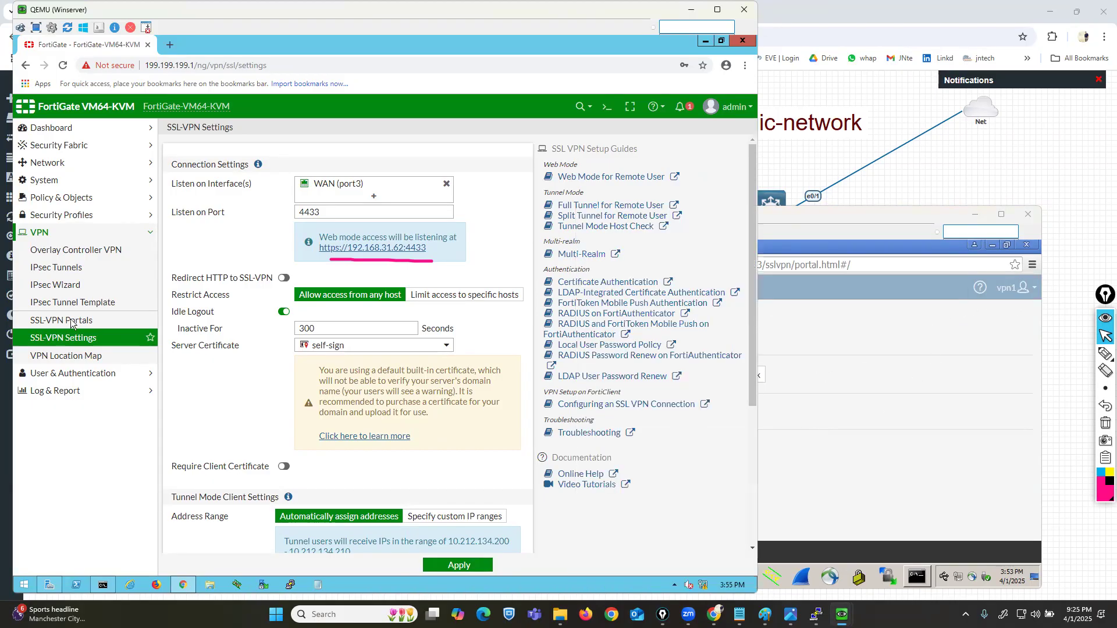
Step: Open the full-access SSL-VPN portal for editing and scroll to its Web Mode settings
click(72, 323)
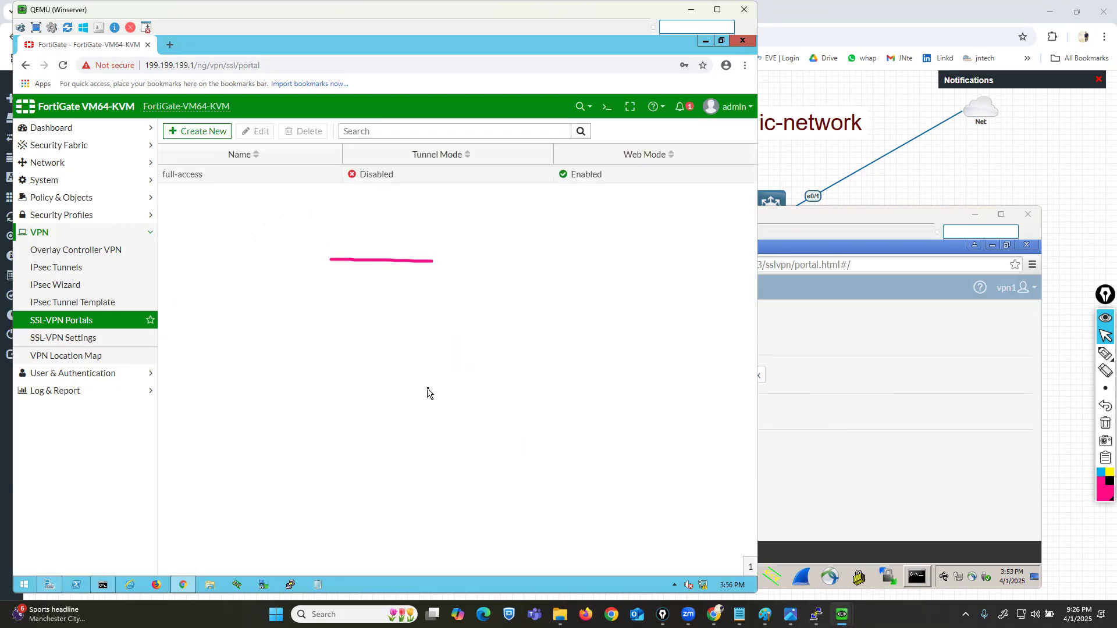
double_click(201, 176)
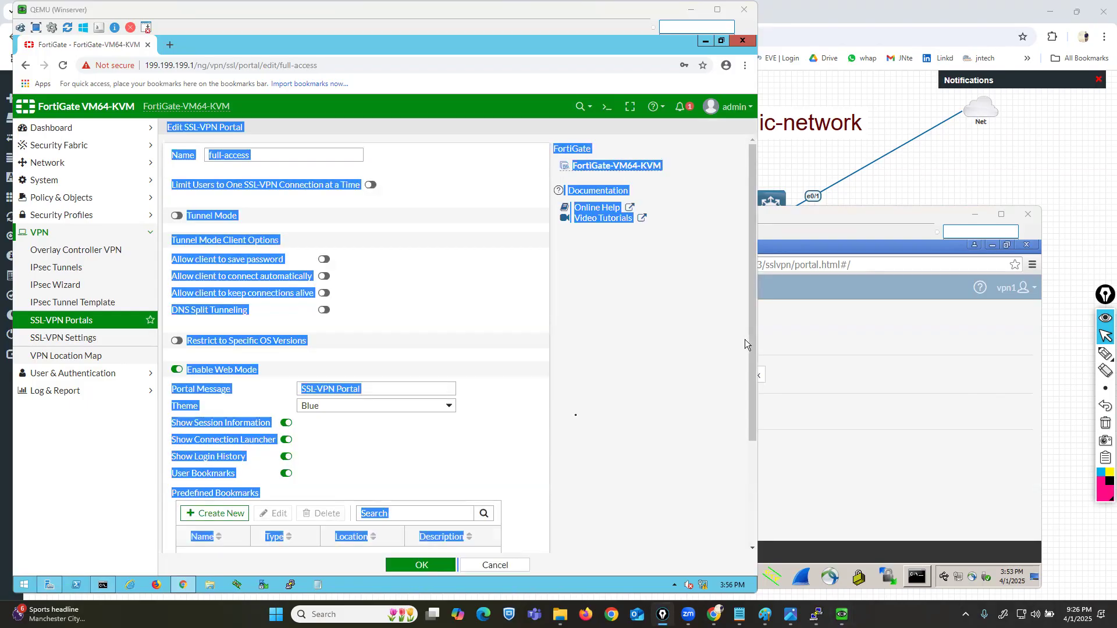
click(576, 414)
scroll(579, 413, down, 3)
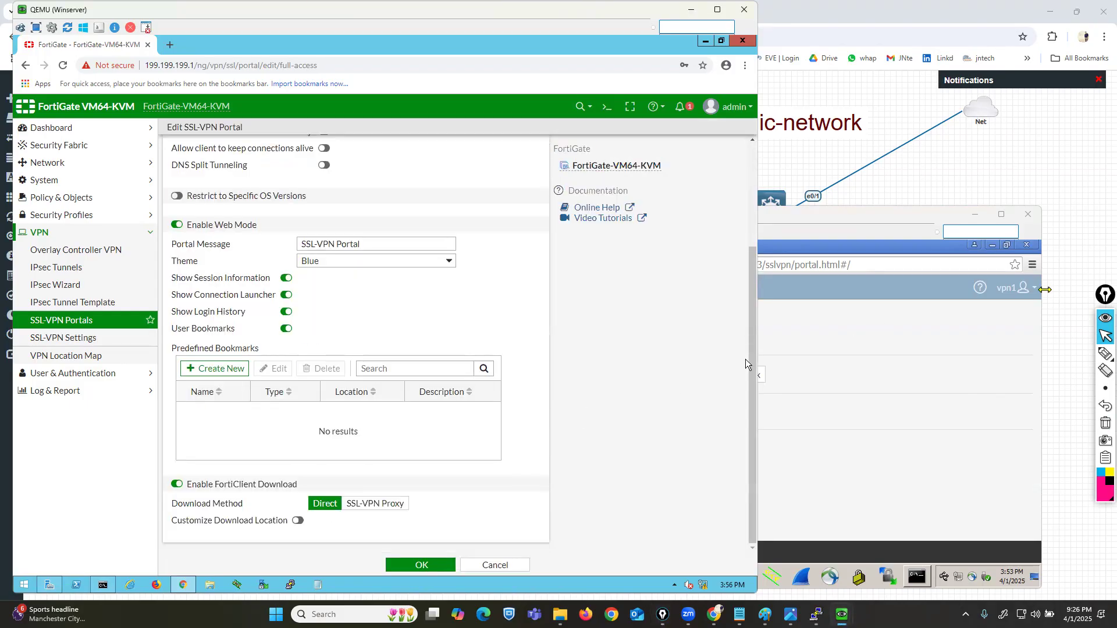
Step: Underline the Portal Message and Theme settings of the full-access portal
click(1105, 353)
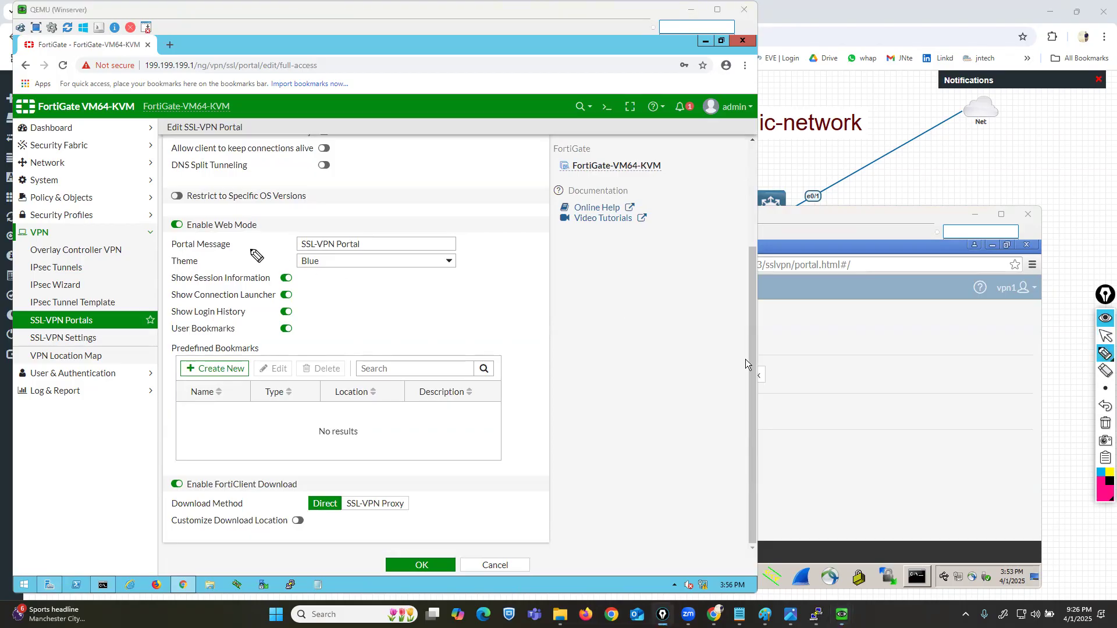
drag(242, 246, 289, 245)
drag(209, 258, 272, 258)
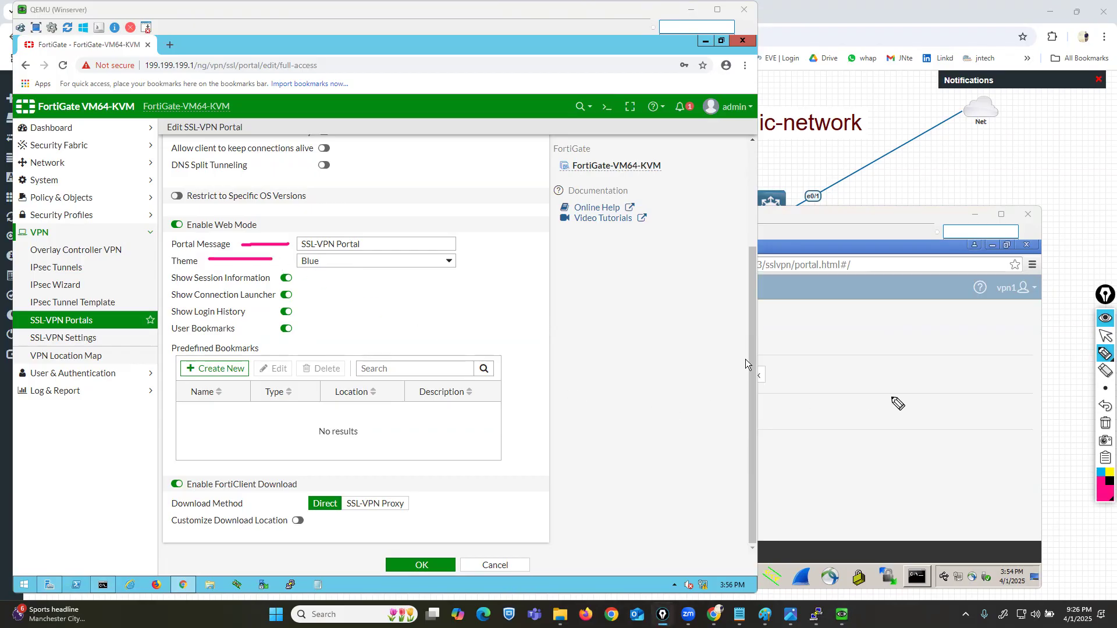
click(1105, 336)
Step: Match portal message, FortiClient download and session info settings to the live portal, then show the desktop
click(1029, 370)
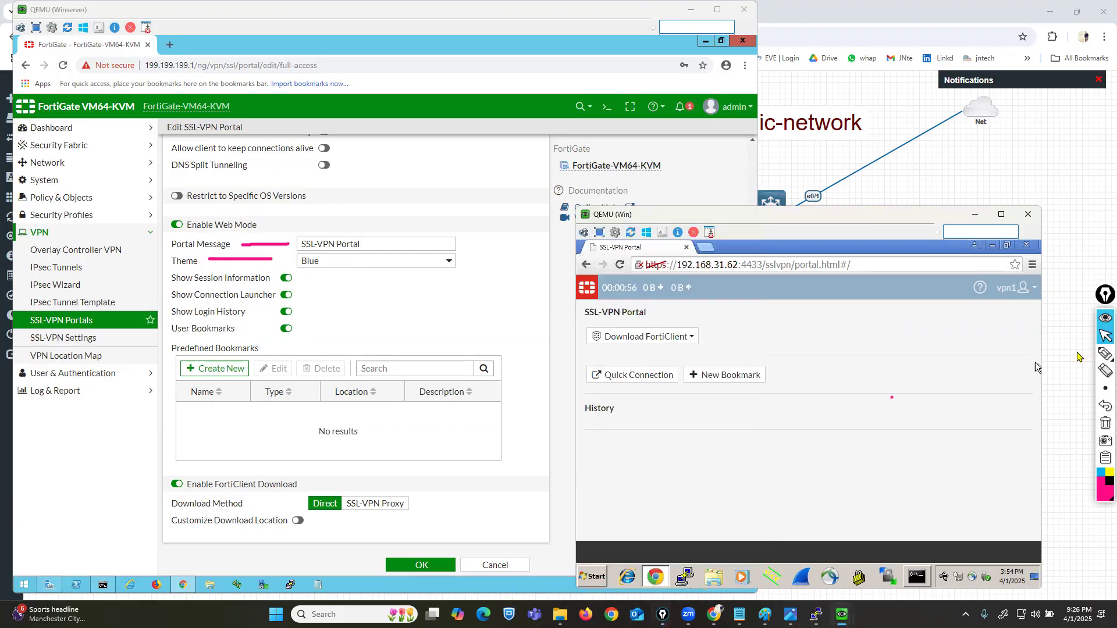
click(1105, 353)
drag(576, 324, 668, 324)
drag(300, 251, 361, 251)
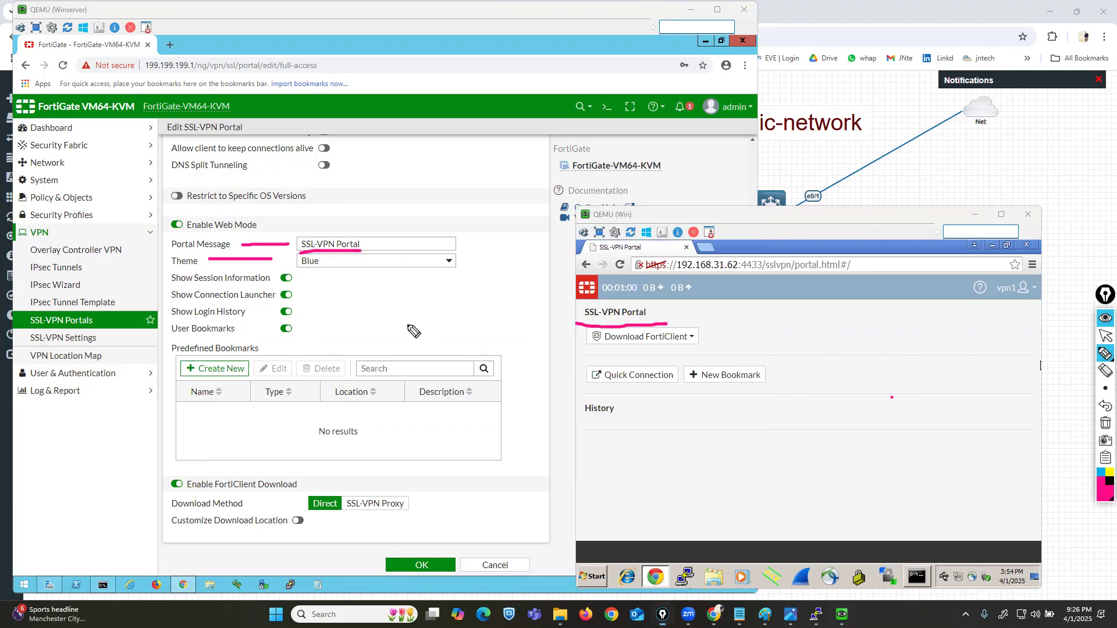
mouse_move(575, 350)
mouse_down()
mouse_move(701, 352)
mouse_move(638, 333)
mouse_up()
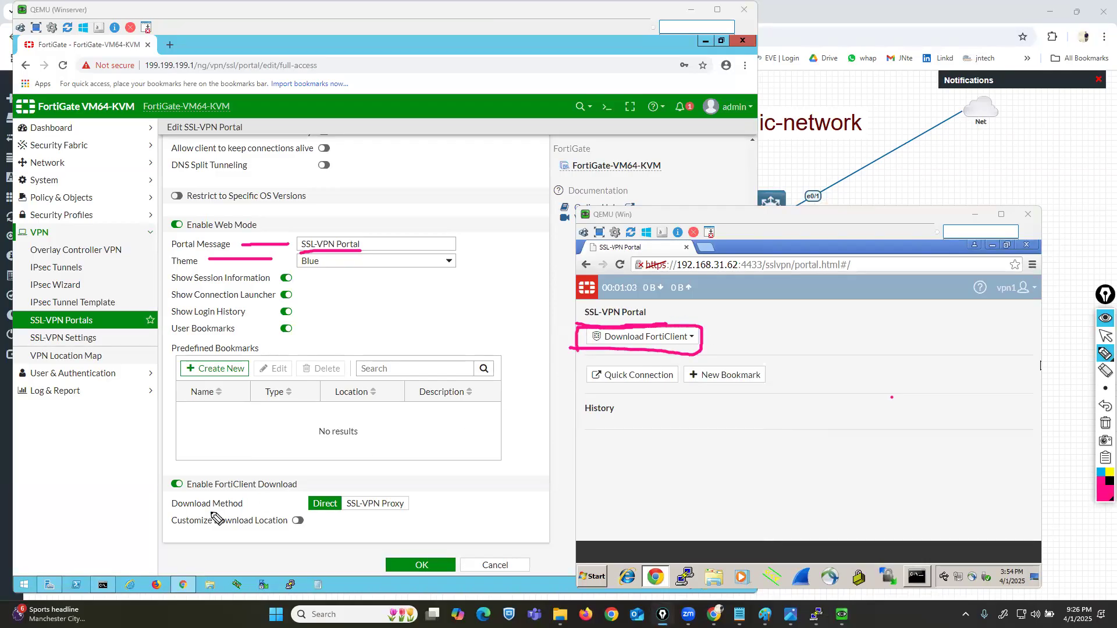
mouse_move(154, 493)
mouse_down()
mouse_move(267, 494)
mouse_move(313, 475)
mouse_move(138, 471)
mouse_move(154, 493)
mouse_up()
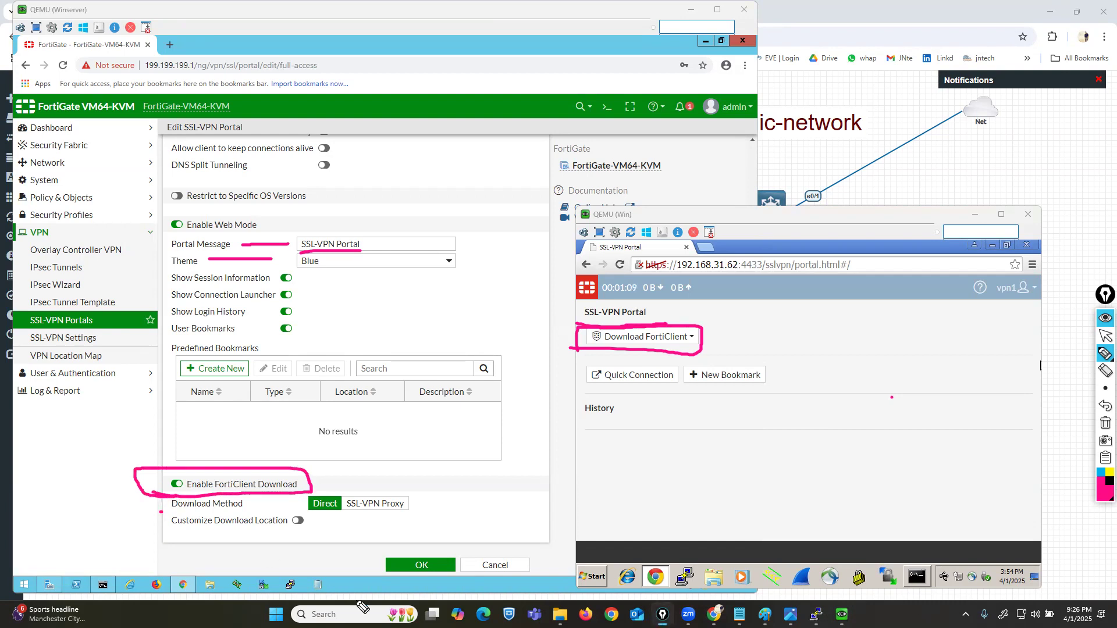
mouse_move(203, 287)
mouse_down()
mouse_move(238, 286)
mouse_move(219, 338)
mouse_up()
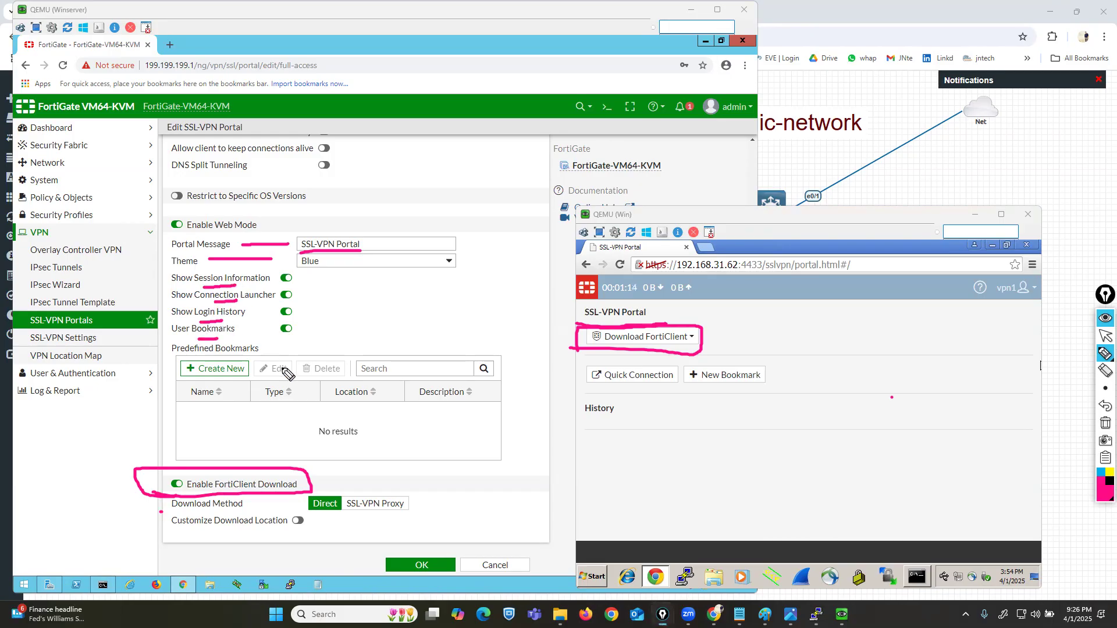
click(1105, 424)
click(1105, 335)
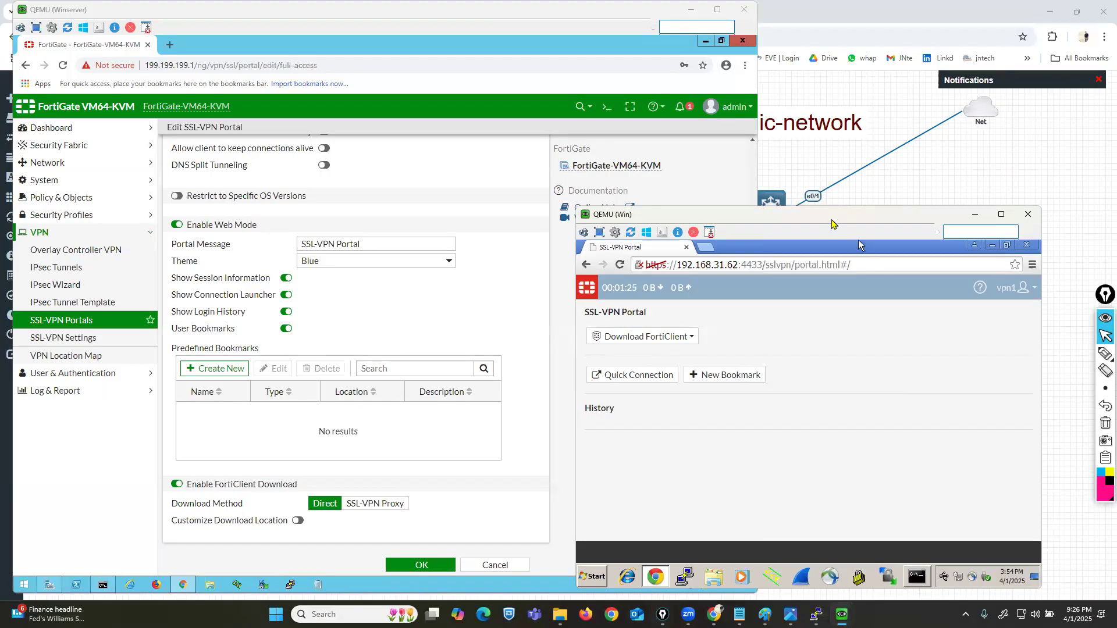
drag(832, 224, 796, 209)
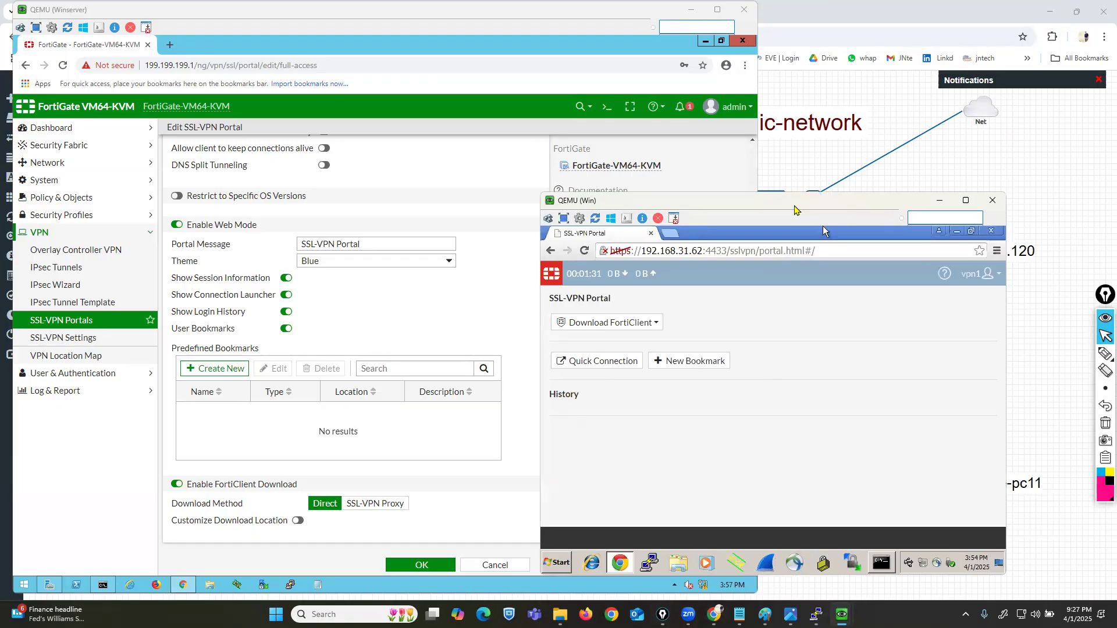
key(super+d)
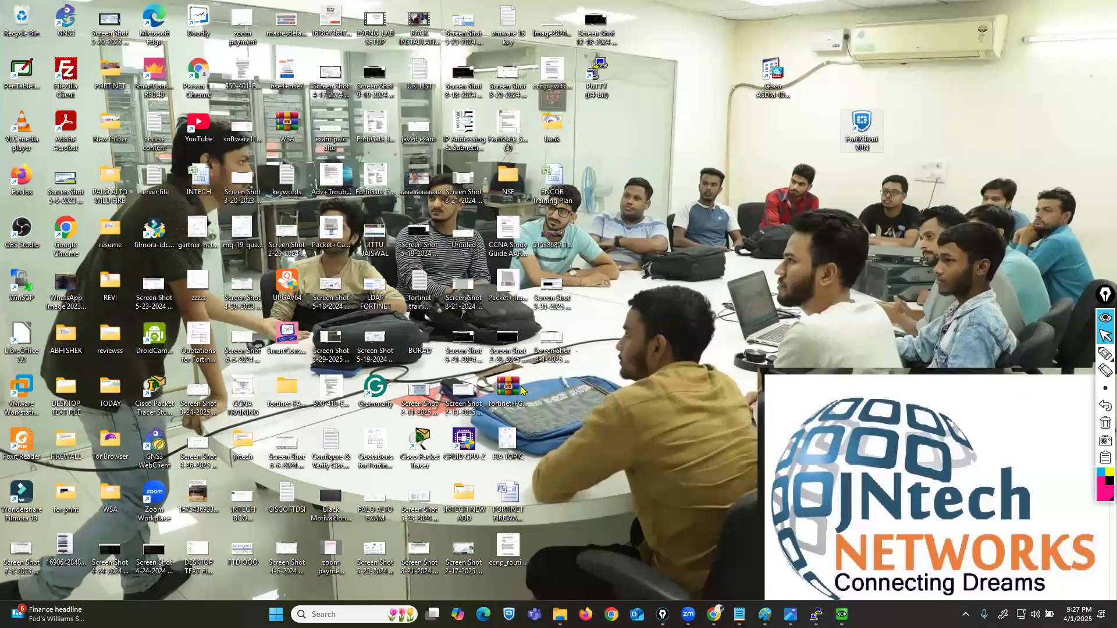